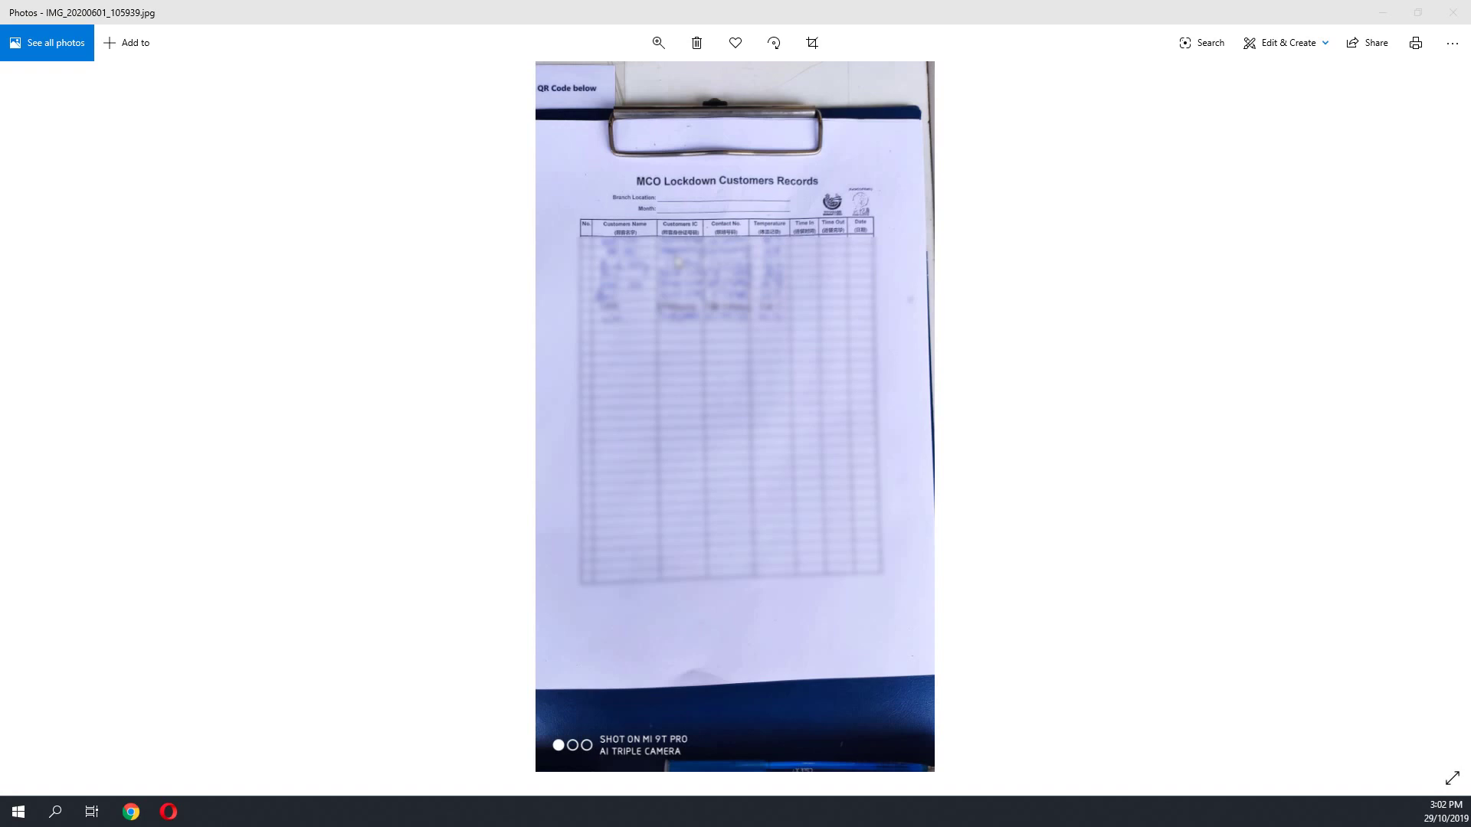
Step: Switch to Firefox and go to the Google Forms home page
key(alt+Tab)
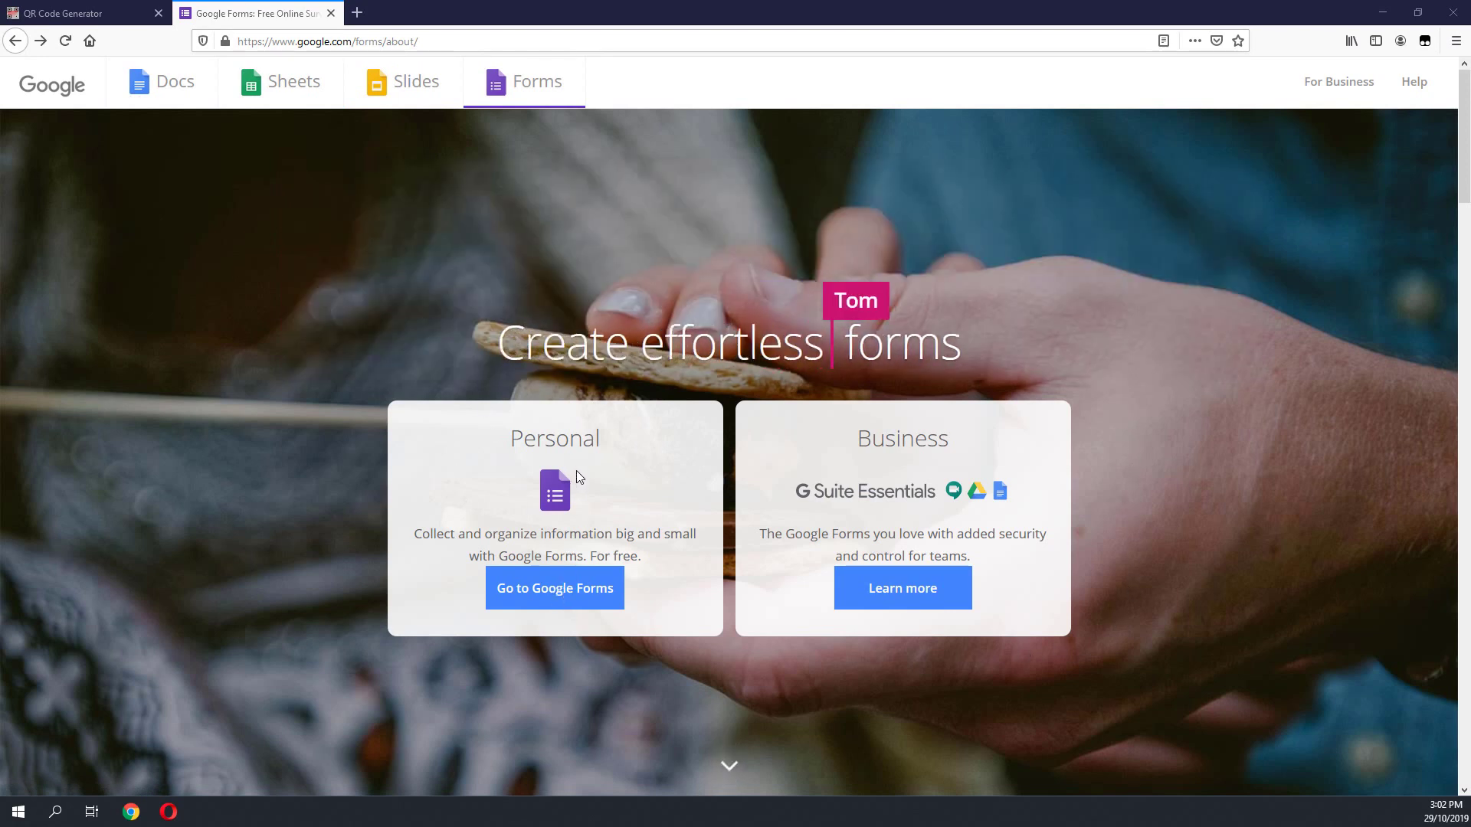
click(579, 597)
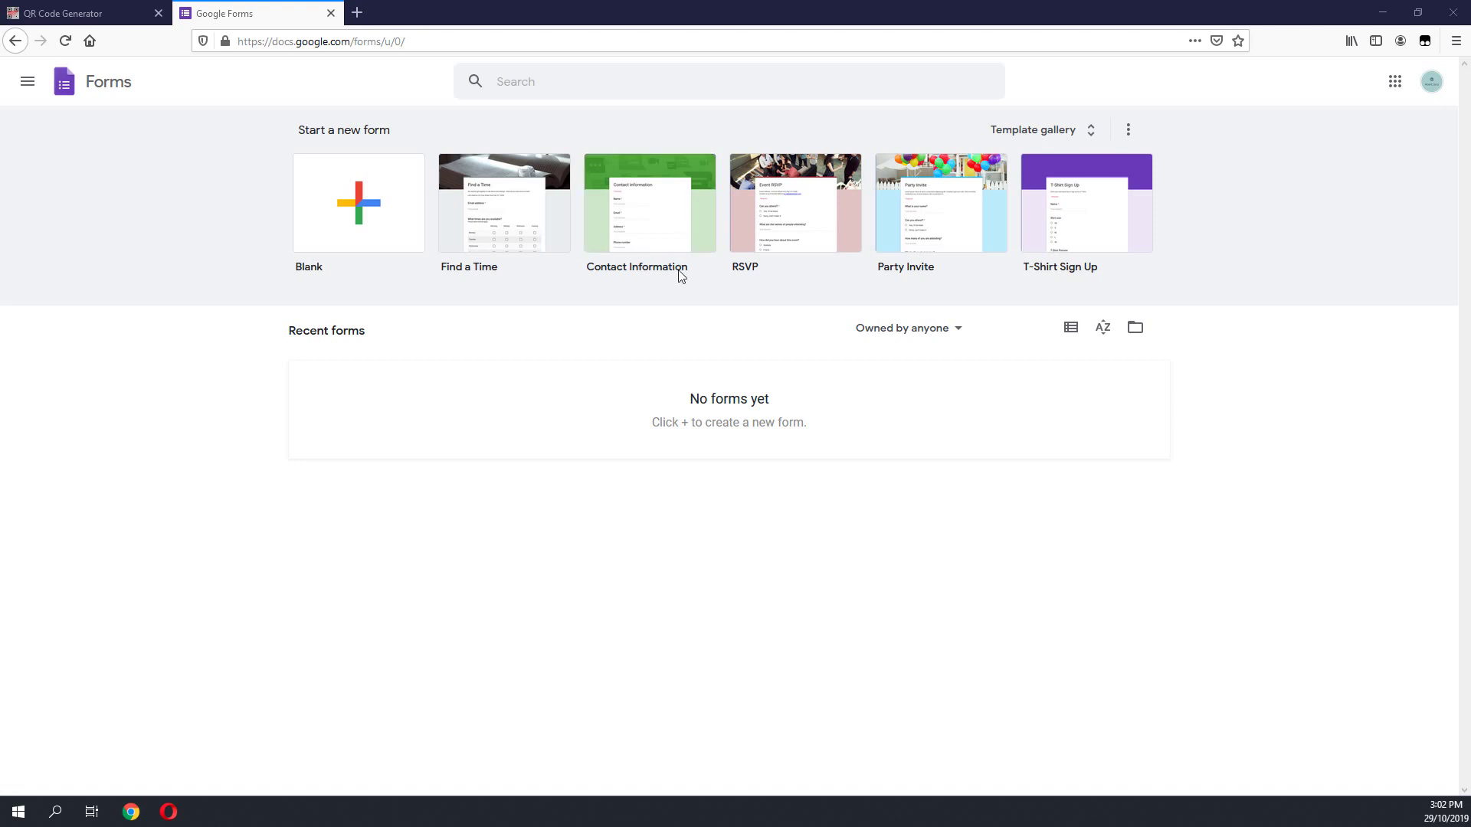
Step: Create a form from the Contact Information template and look over its questions
click(641, 215)
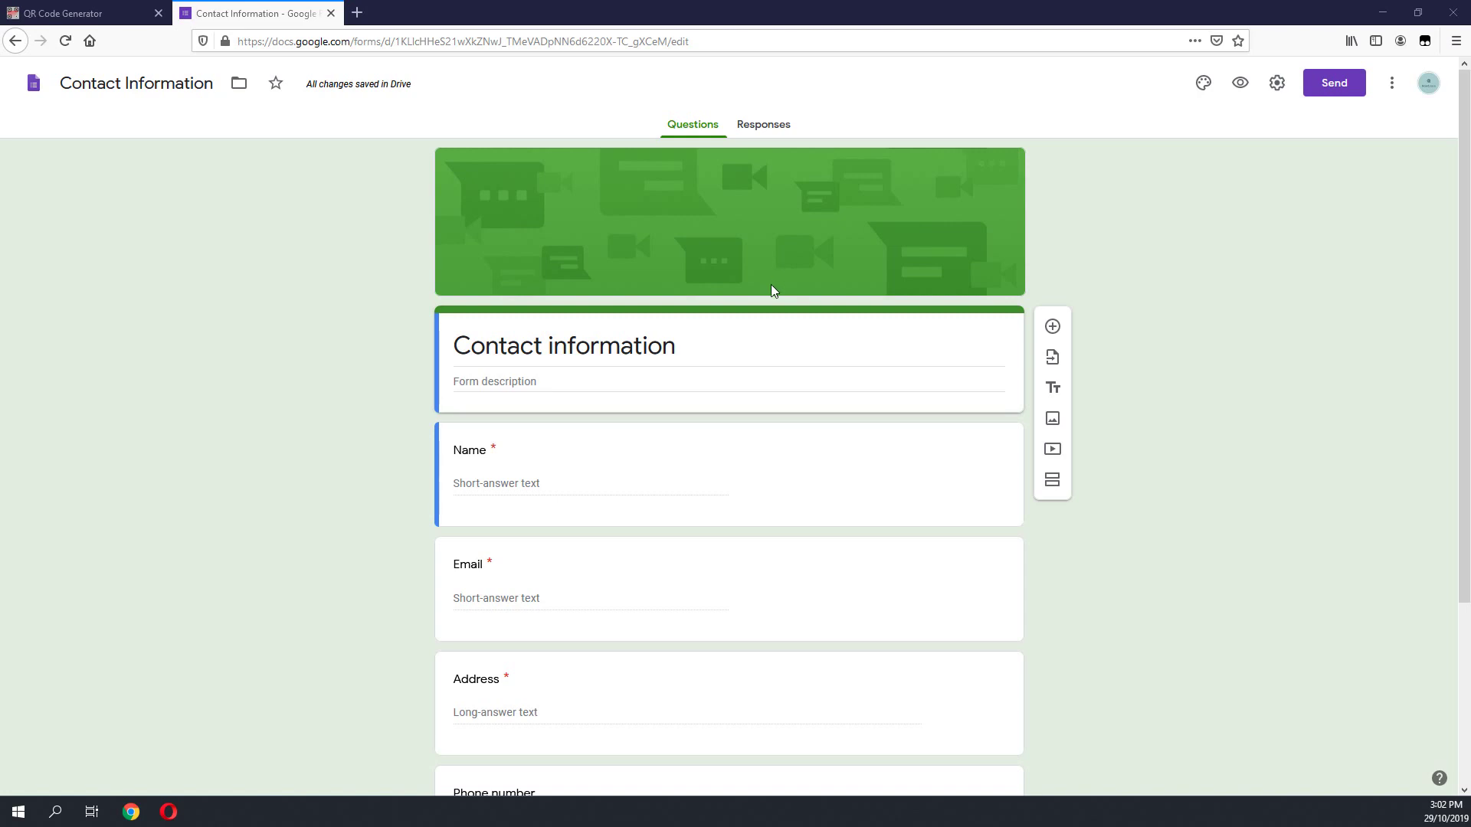
scroll(774, 294, down, 1)
scroll(796, 573, up, 1)
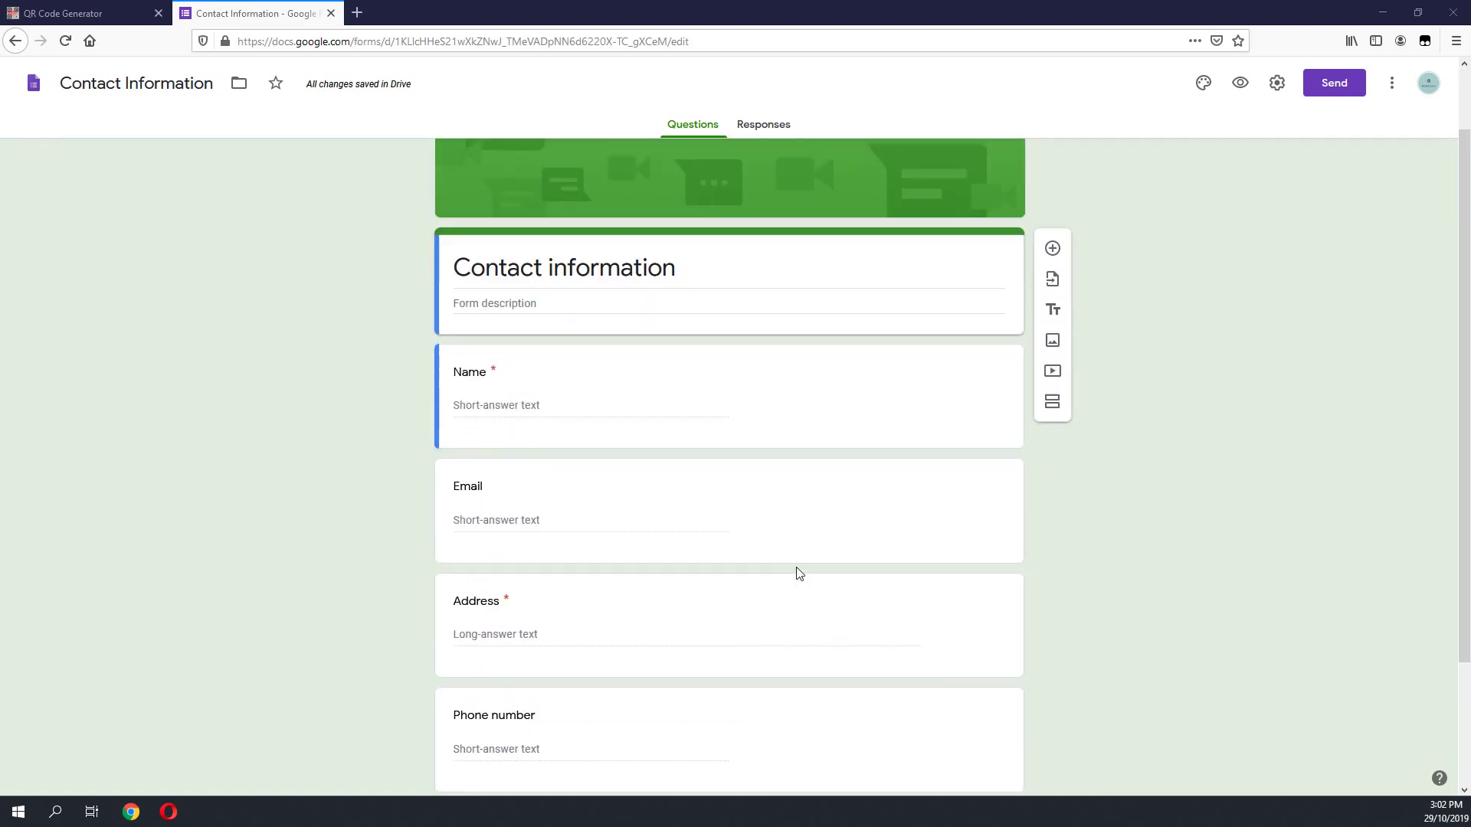
Step: Paste 'MCO lockdown customer descriptions' into the form description field
click(556, 381)
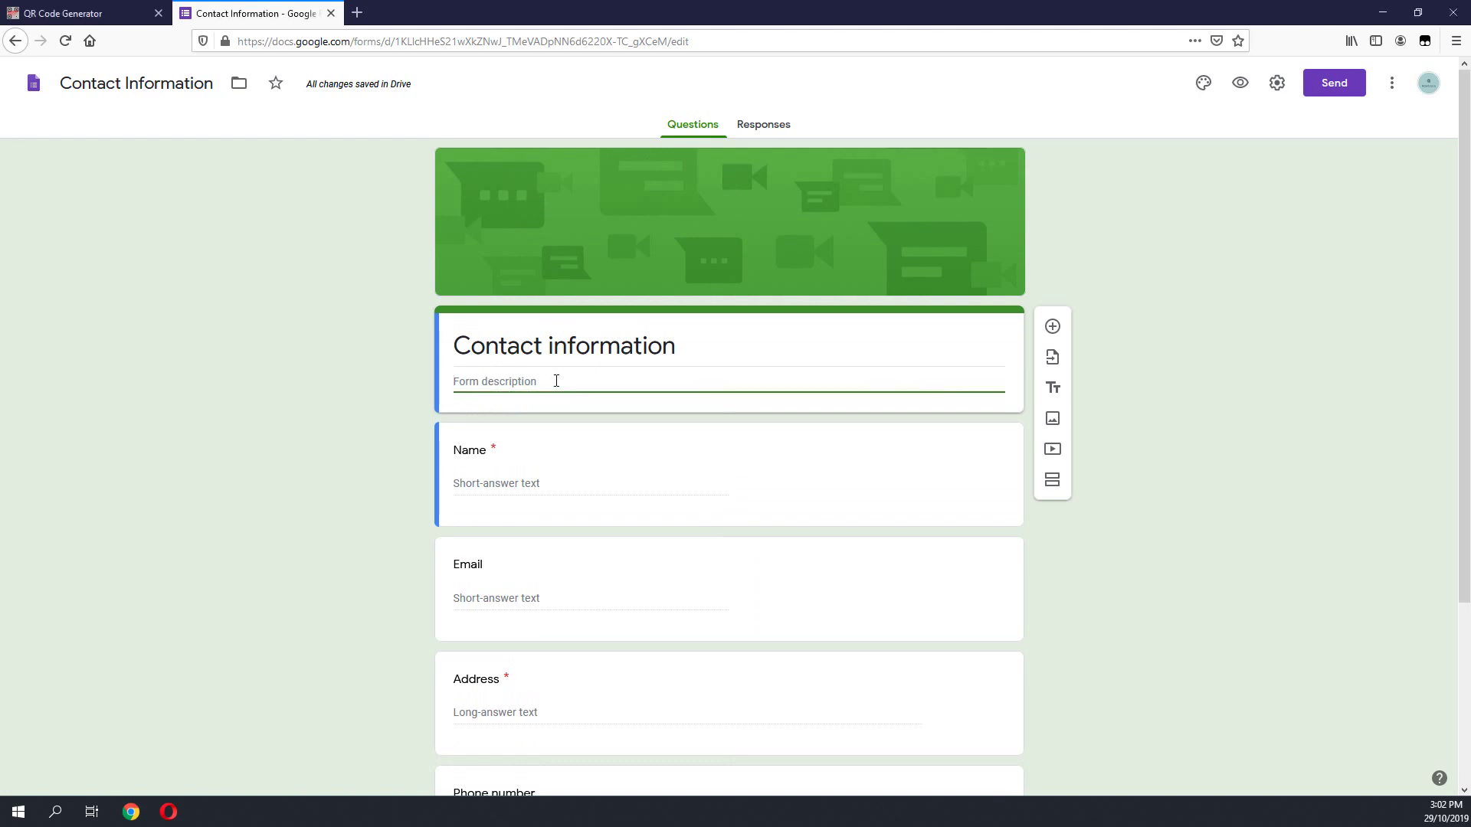
click(635, 383)
click(635, 391)
text(MCO lockdown customer descriptions)
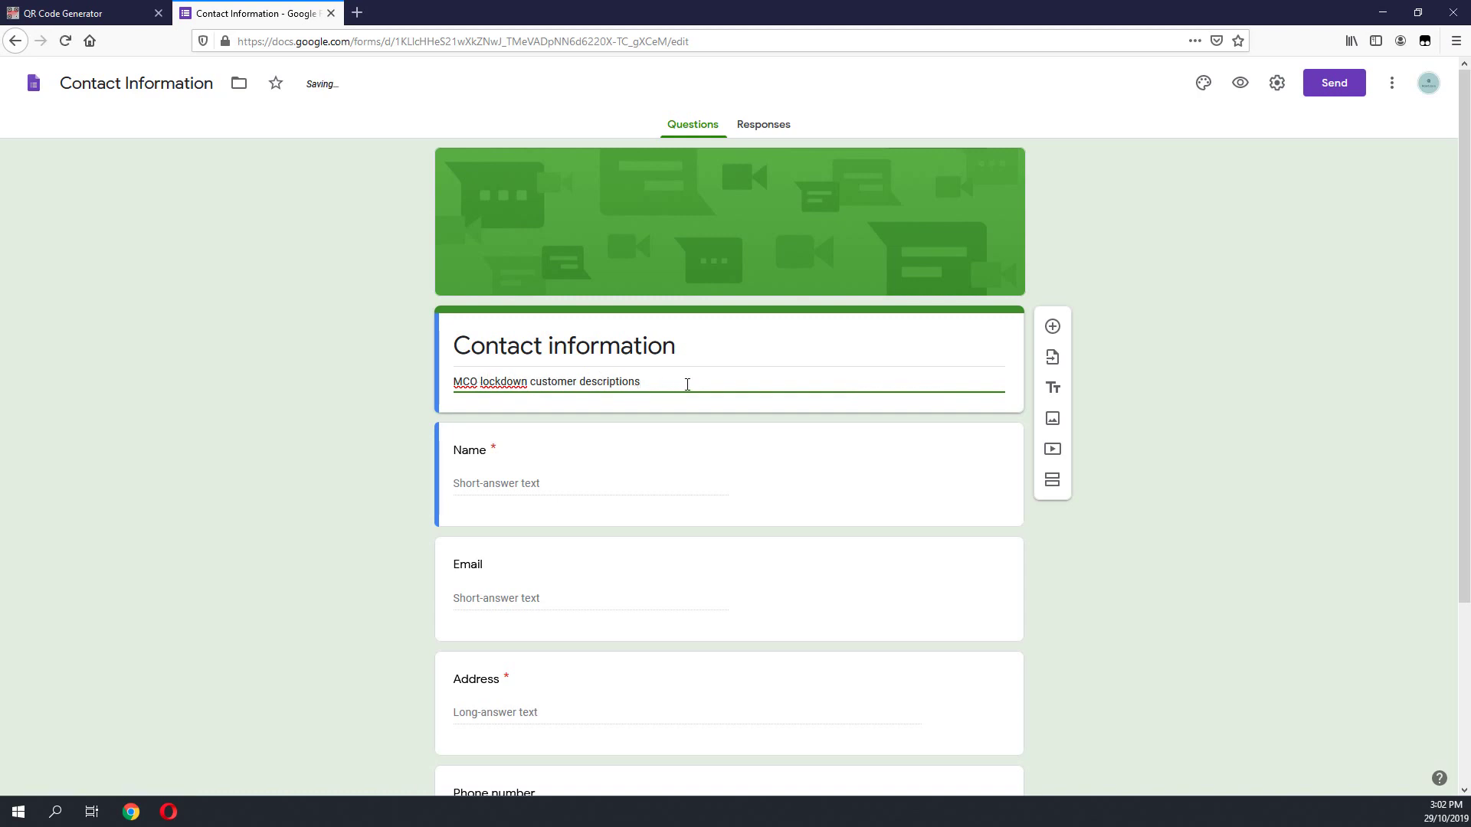
click(588, 480)
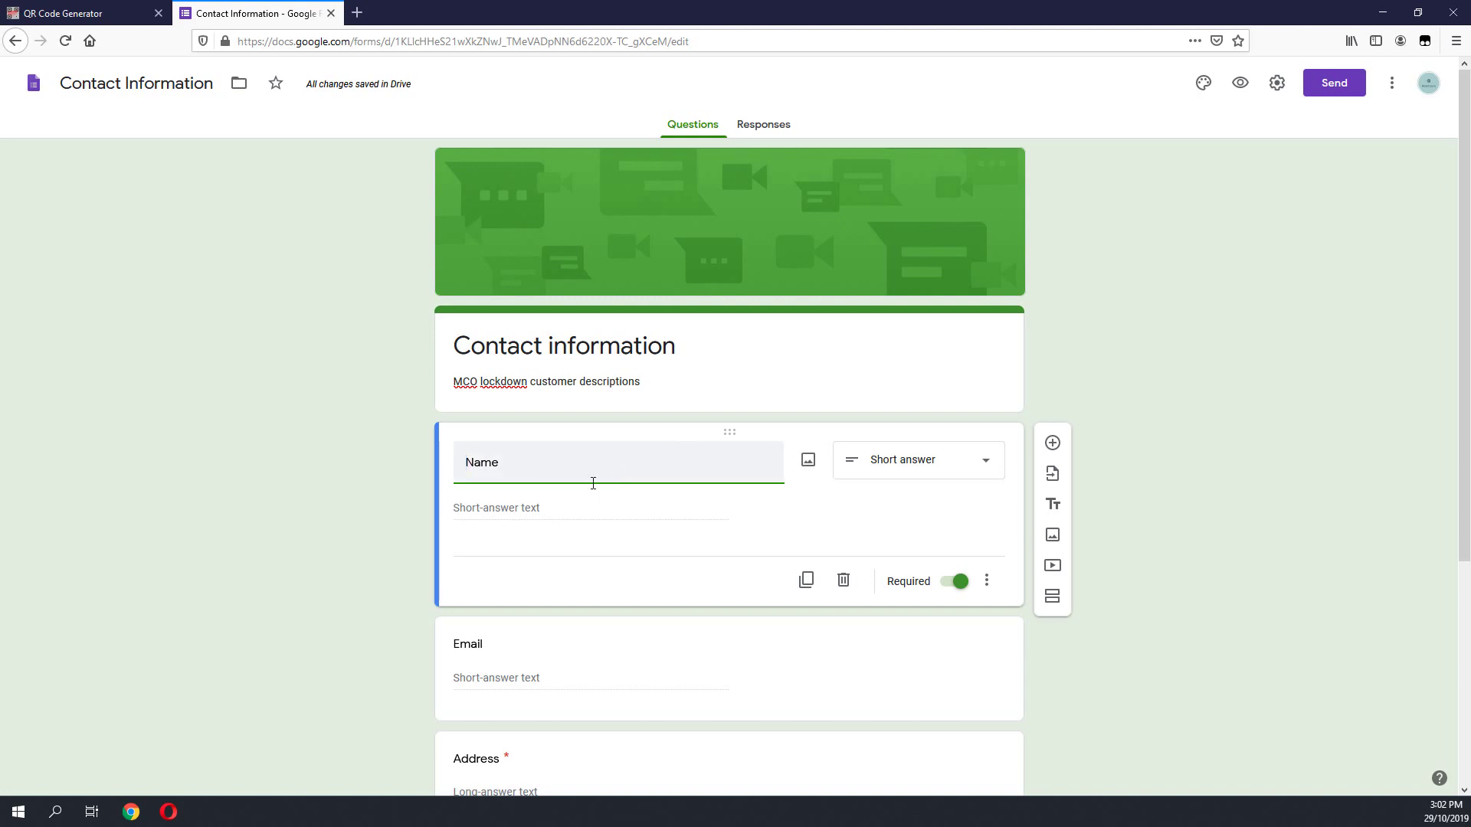
click(554, 508)
scroll(567, 503, down, 2)
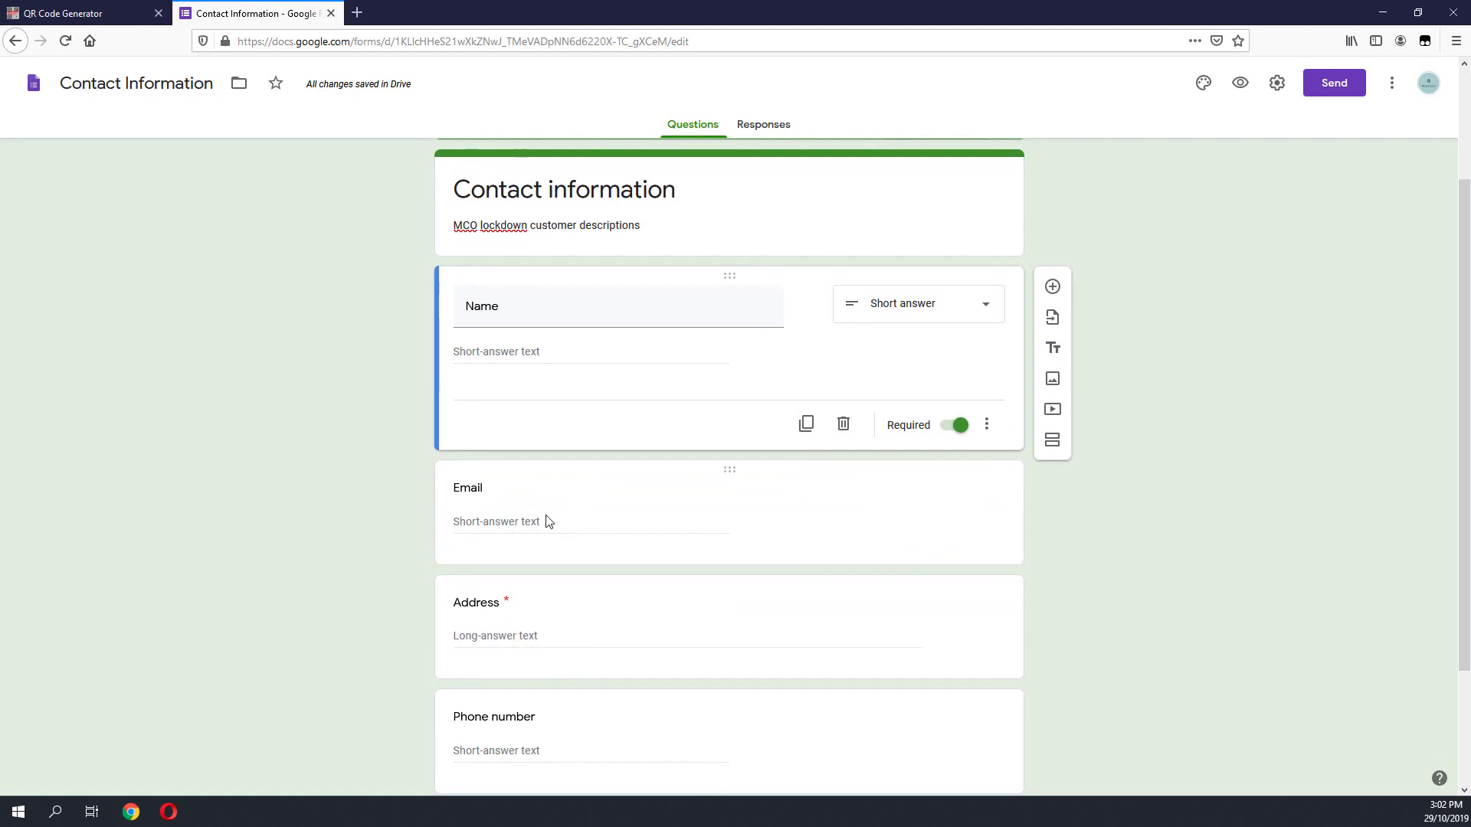
click(480, 487)
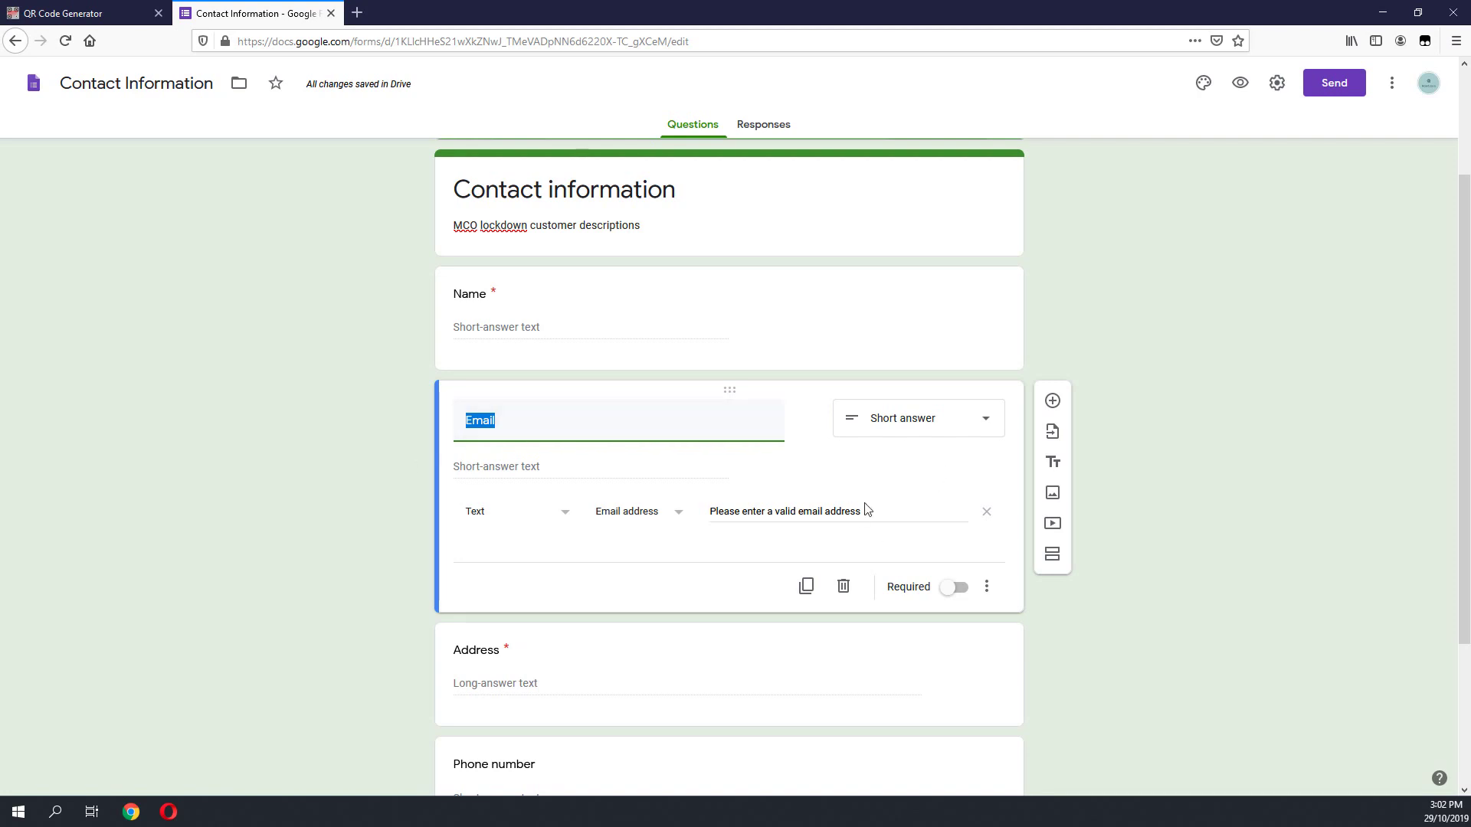
click(683, 429)
double_click(607, 417)
click(591, 486)
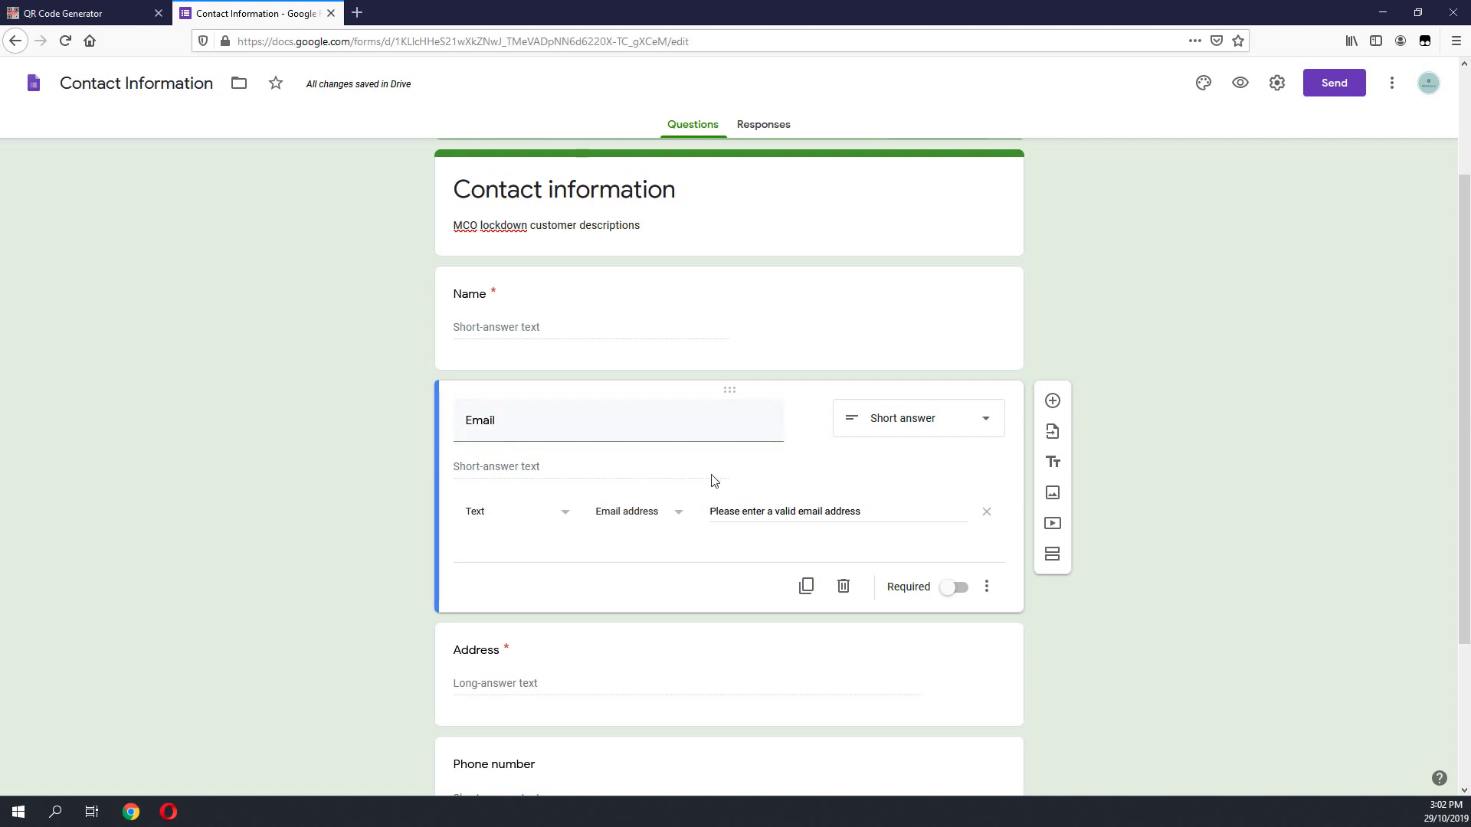
scroll(651, 513, down, 2)
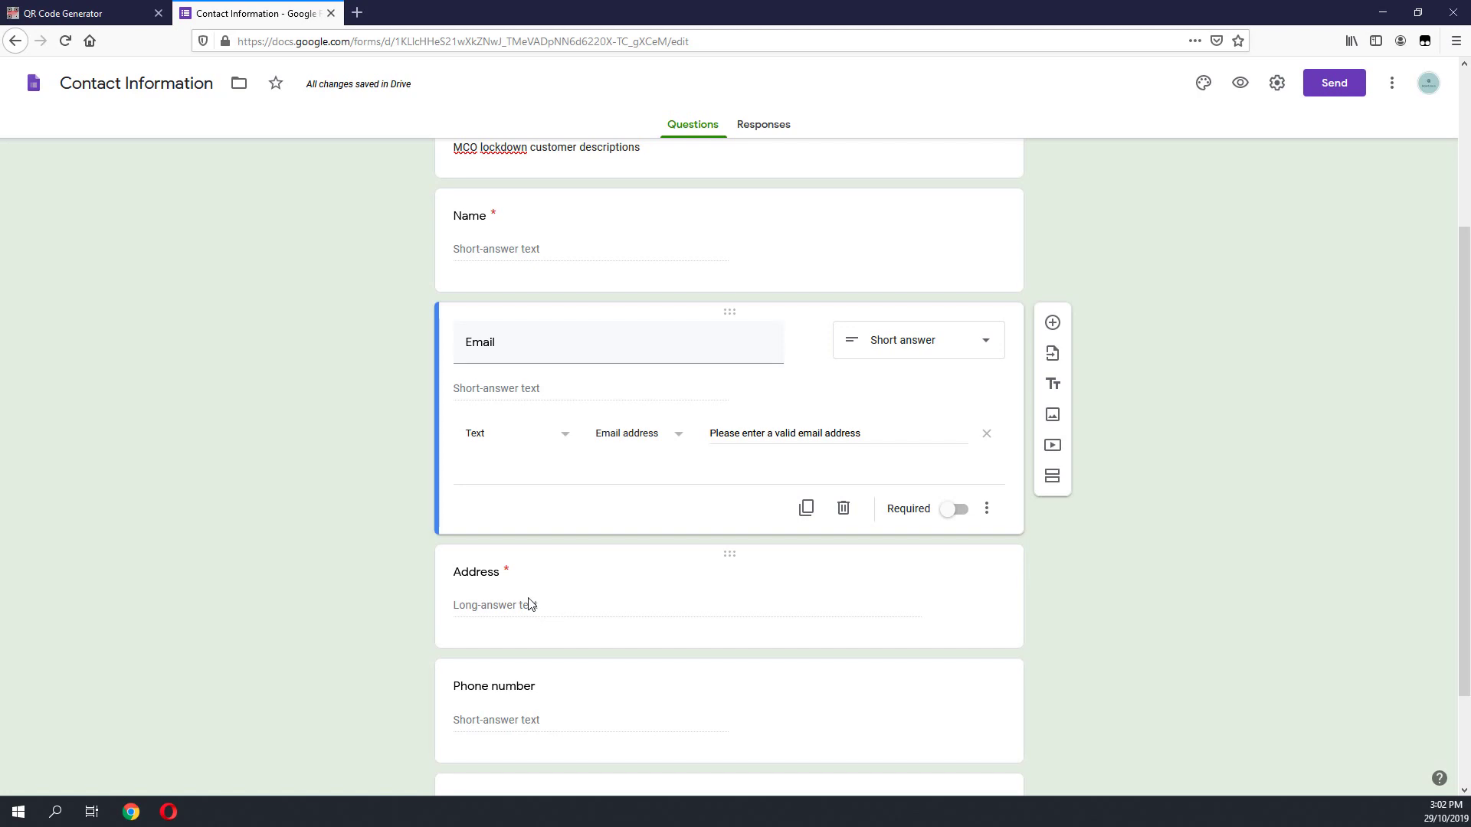
click(528, 605)
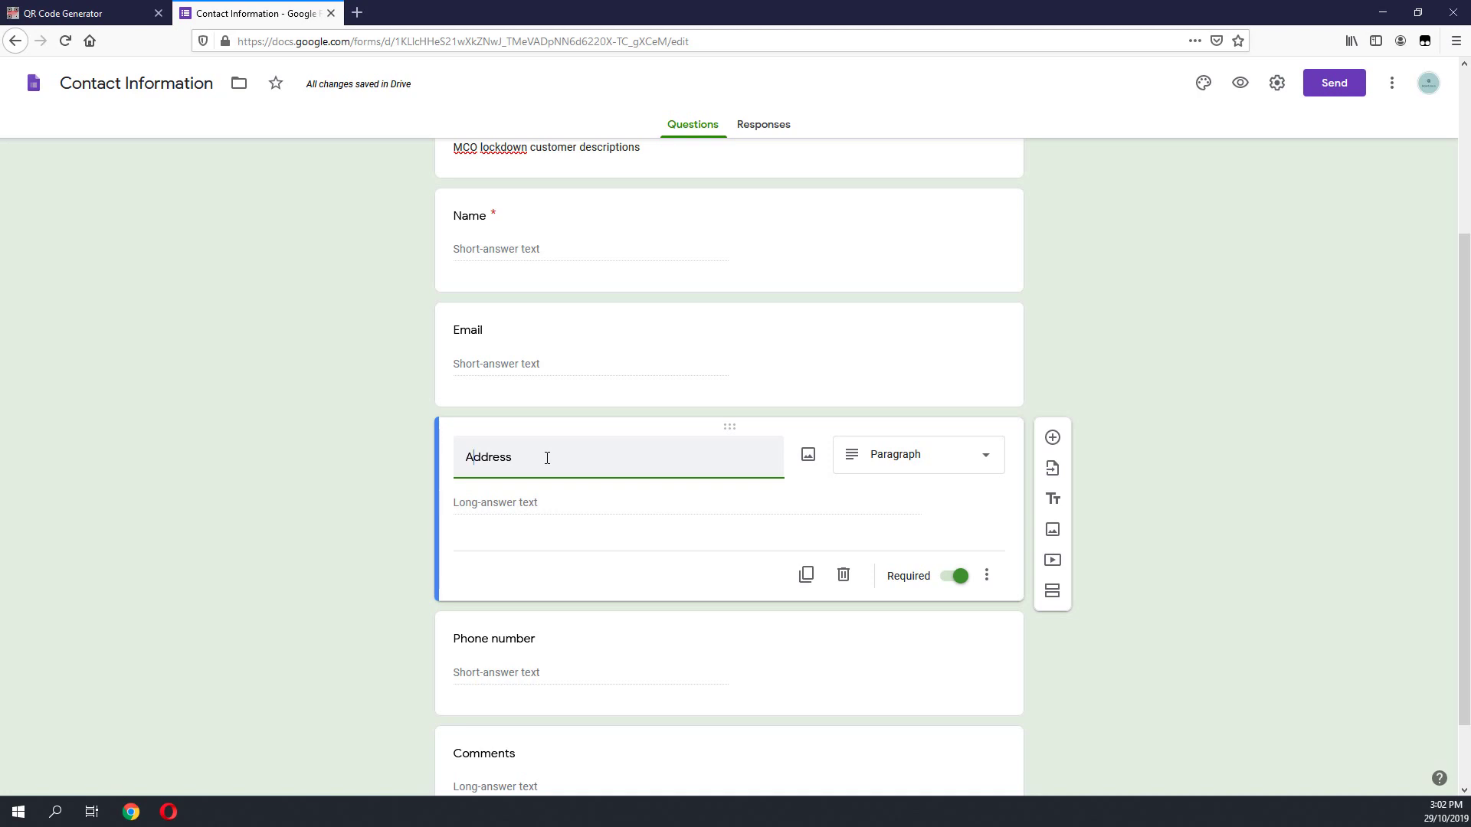
Step: Retitle the Address question 'Temperature' and make it a Short answer question
drag(577, 462, 399, 452)
text(Tempo)
key(BackSpace)
text(erature)
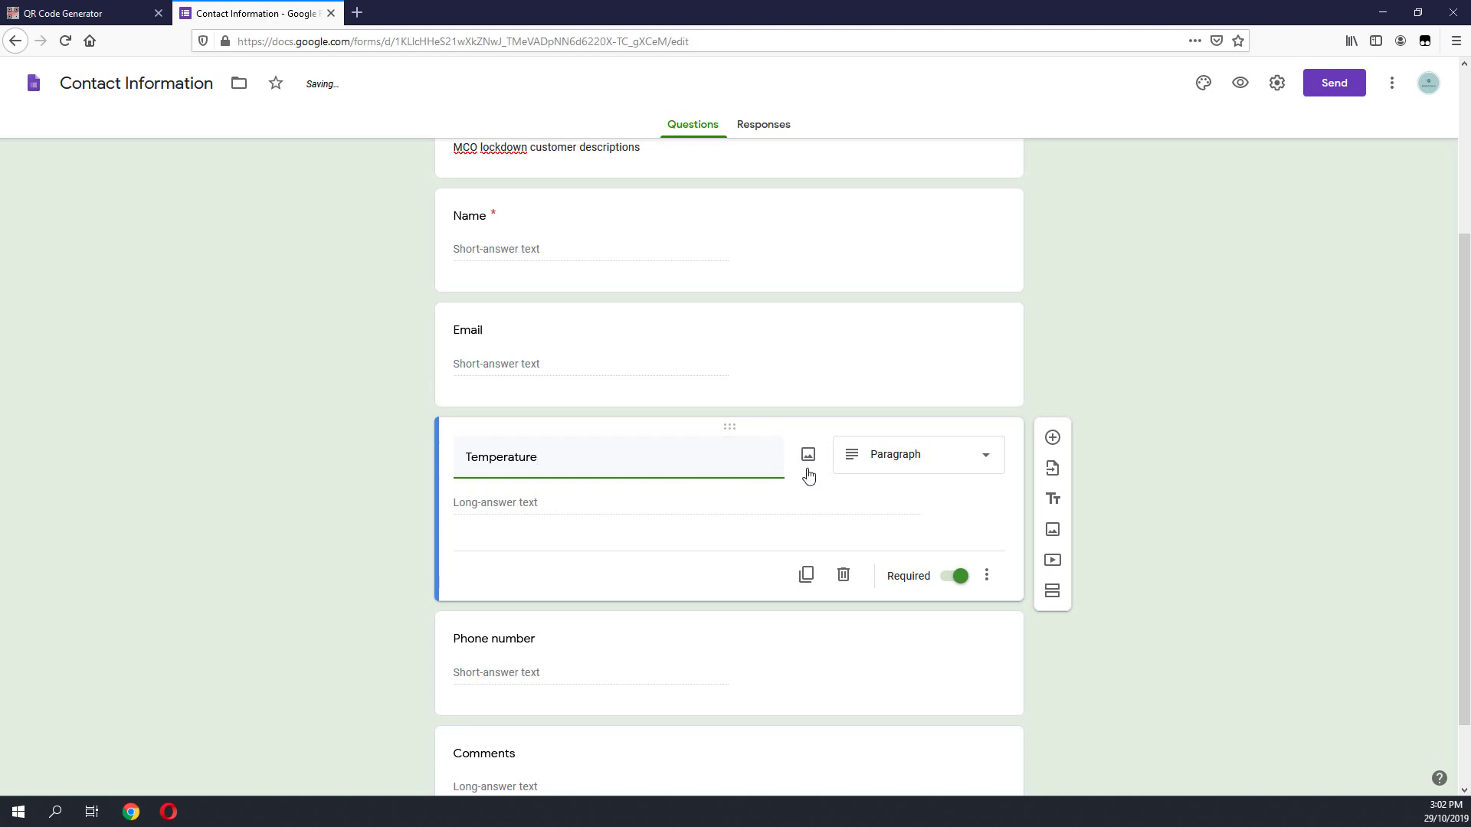
click(882, 468)
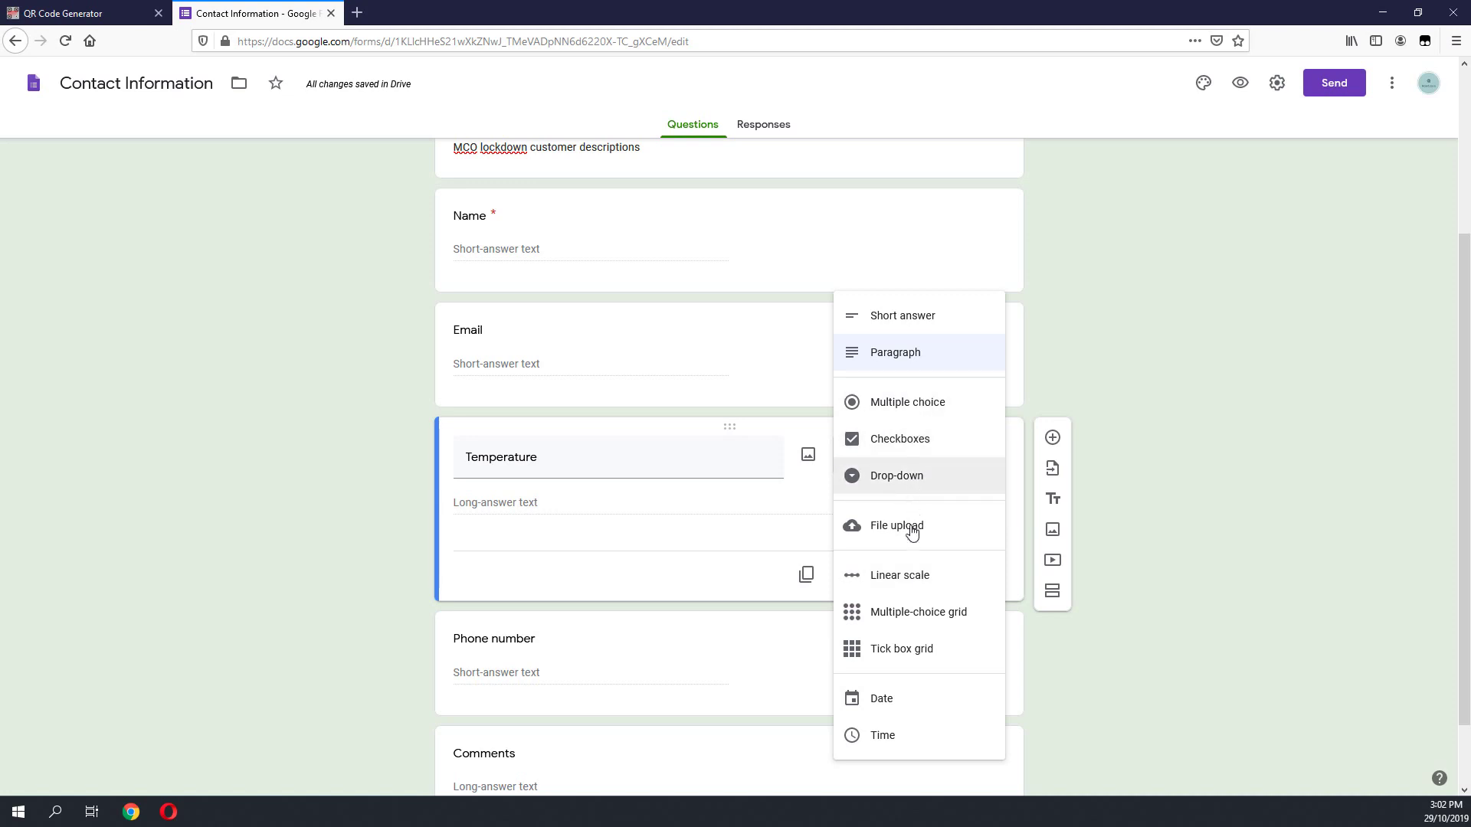
click(927, 322)
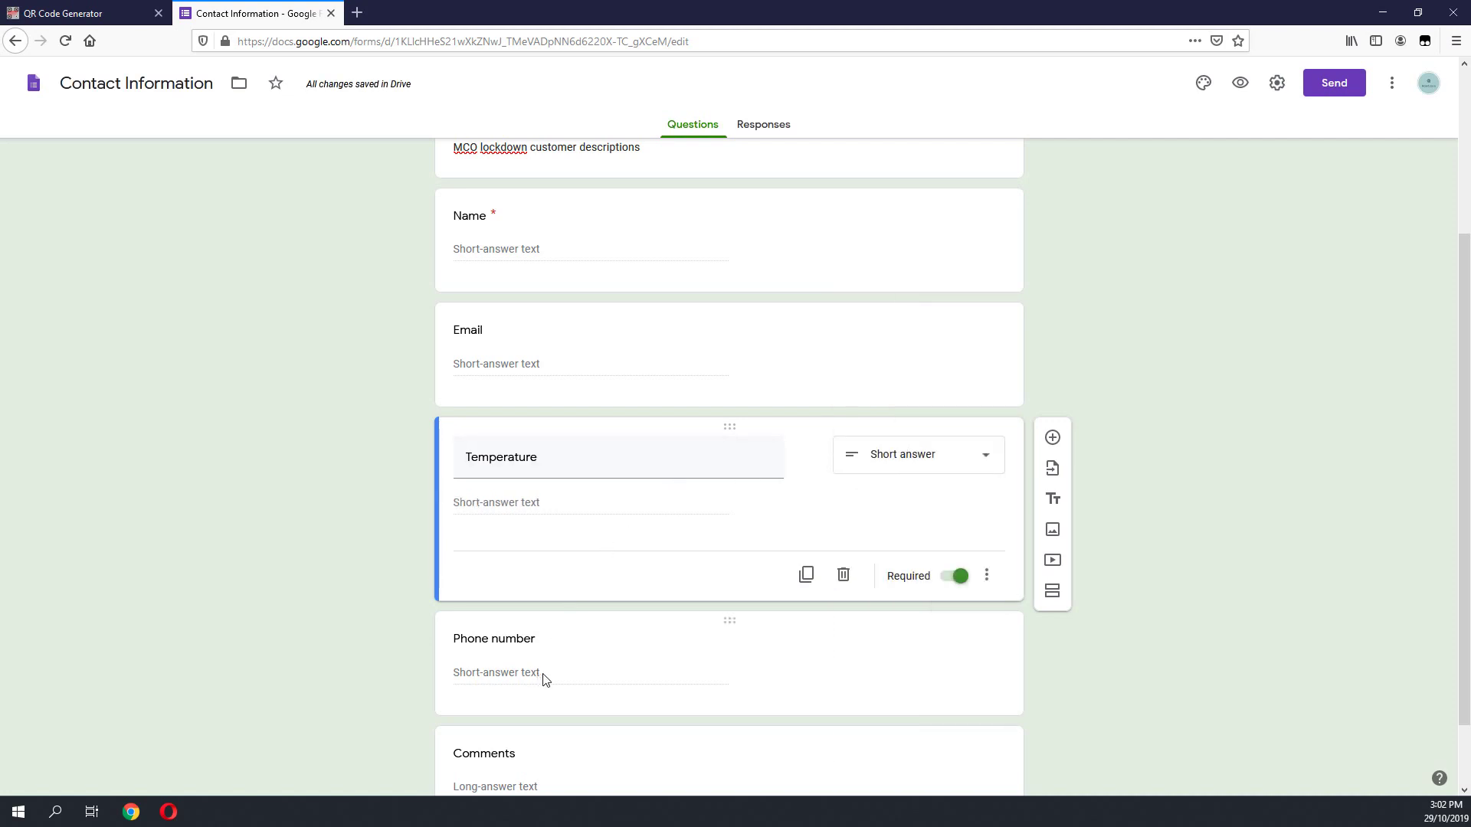
Step: Make the Phone number question required with a Paragraph answer type
scroll(639, 647, down, 2)
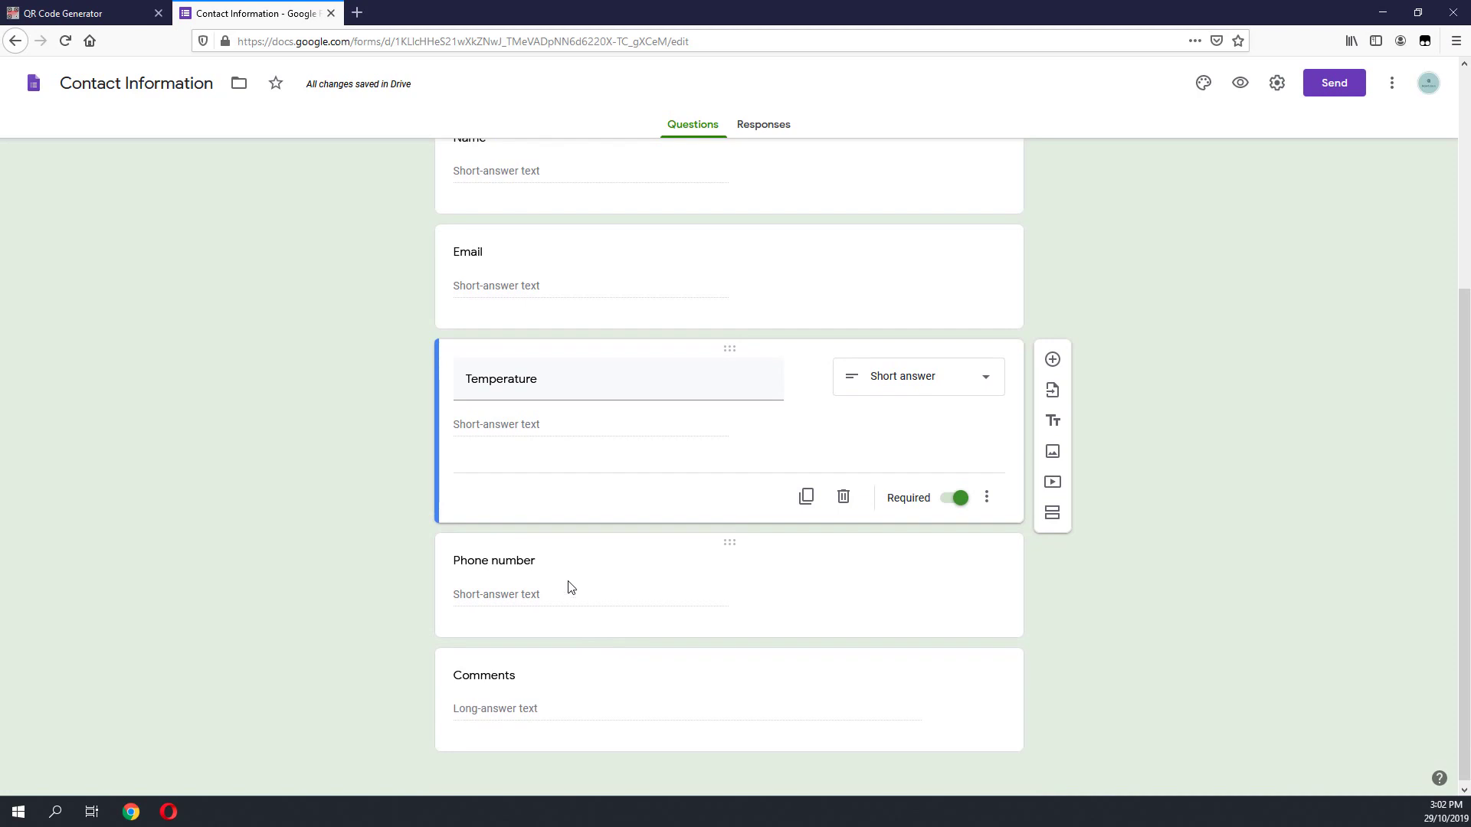
click(498, 580)
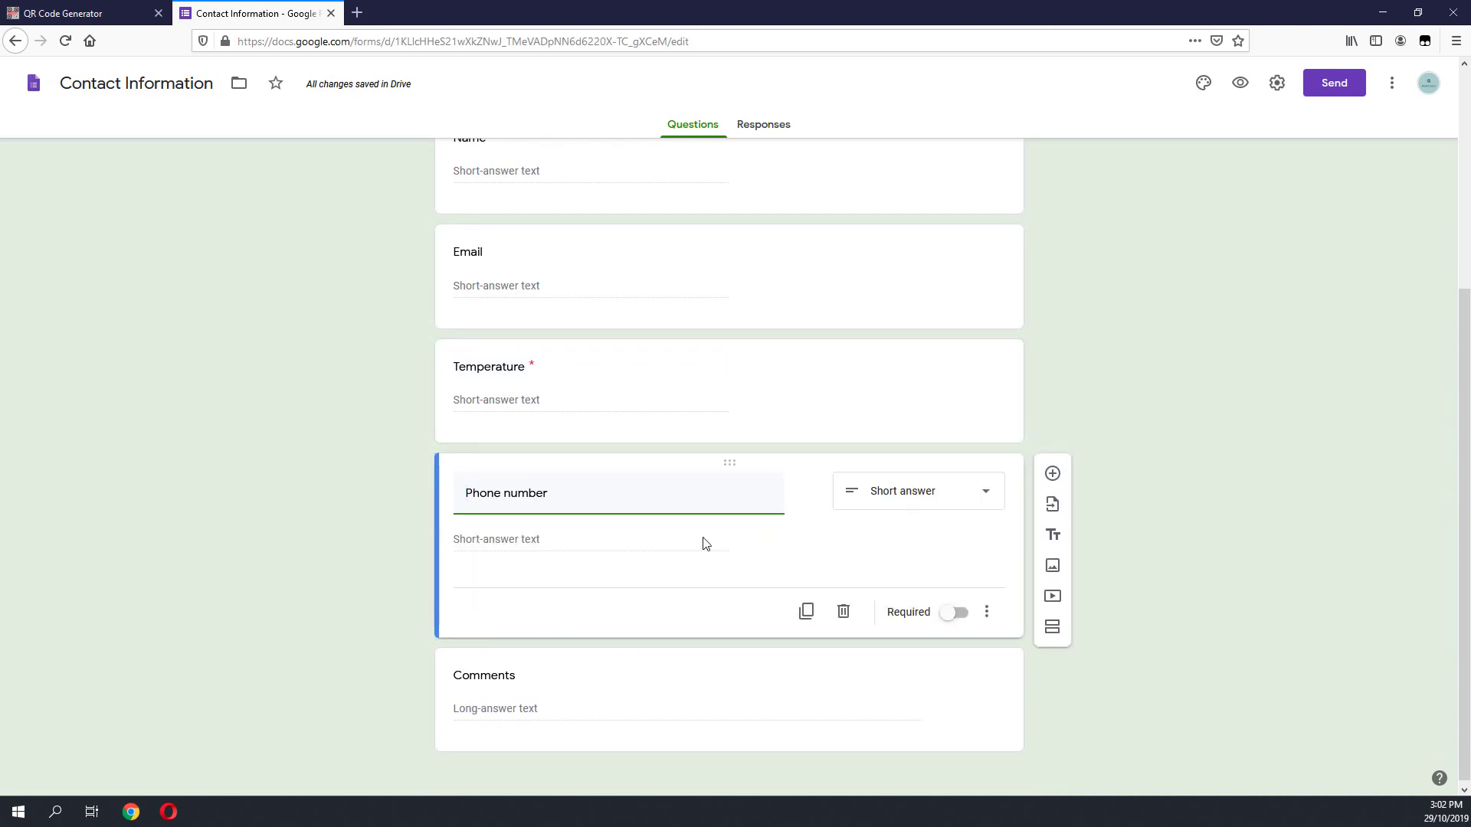
click(960, 619)
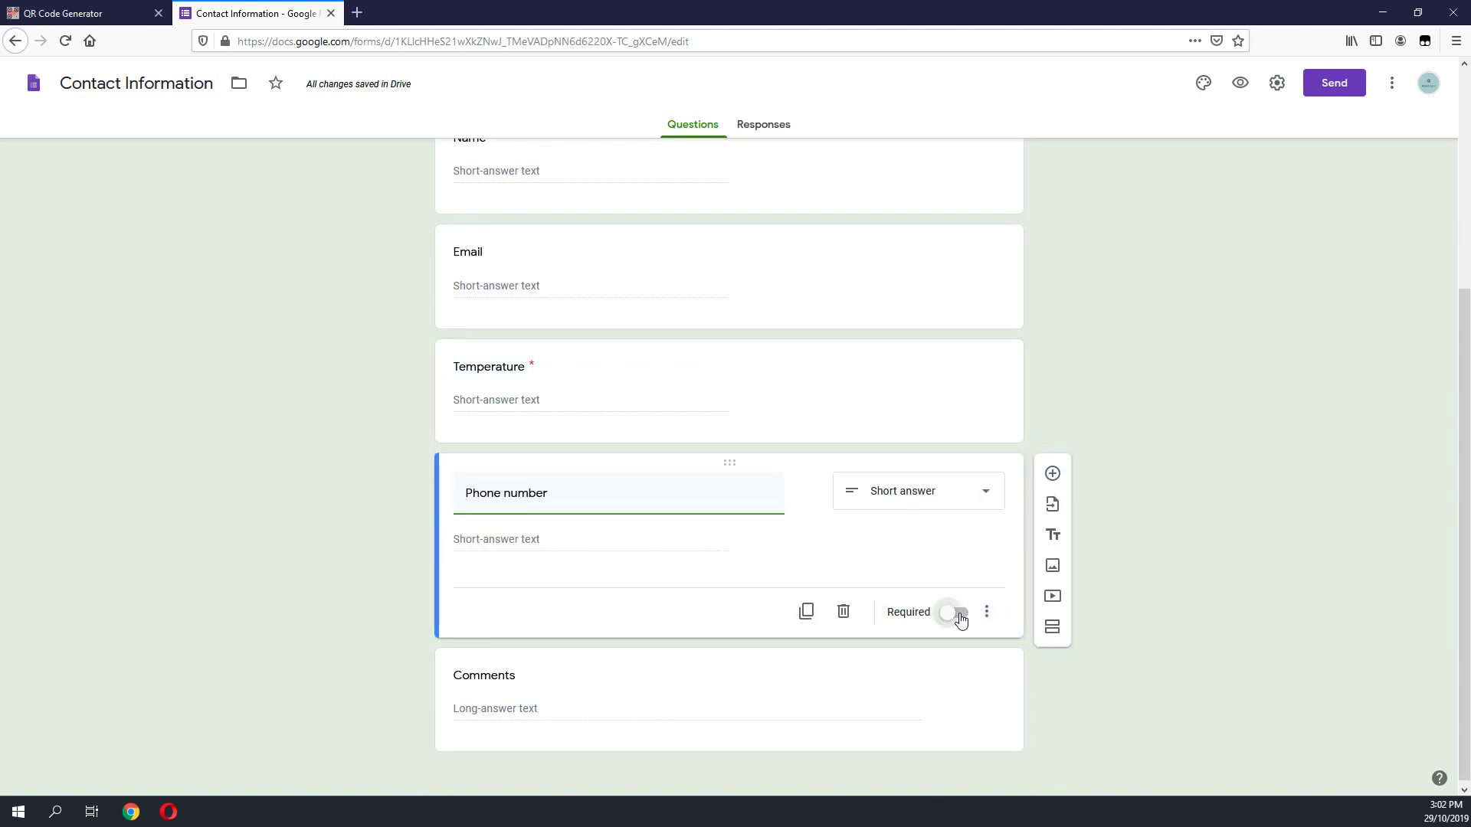
click(932, 507)
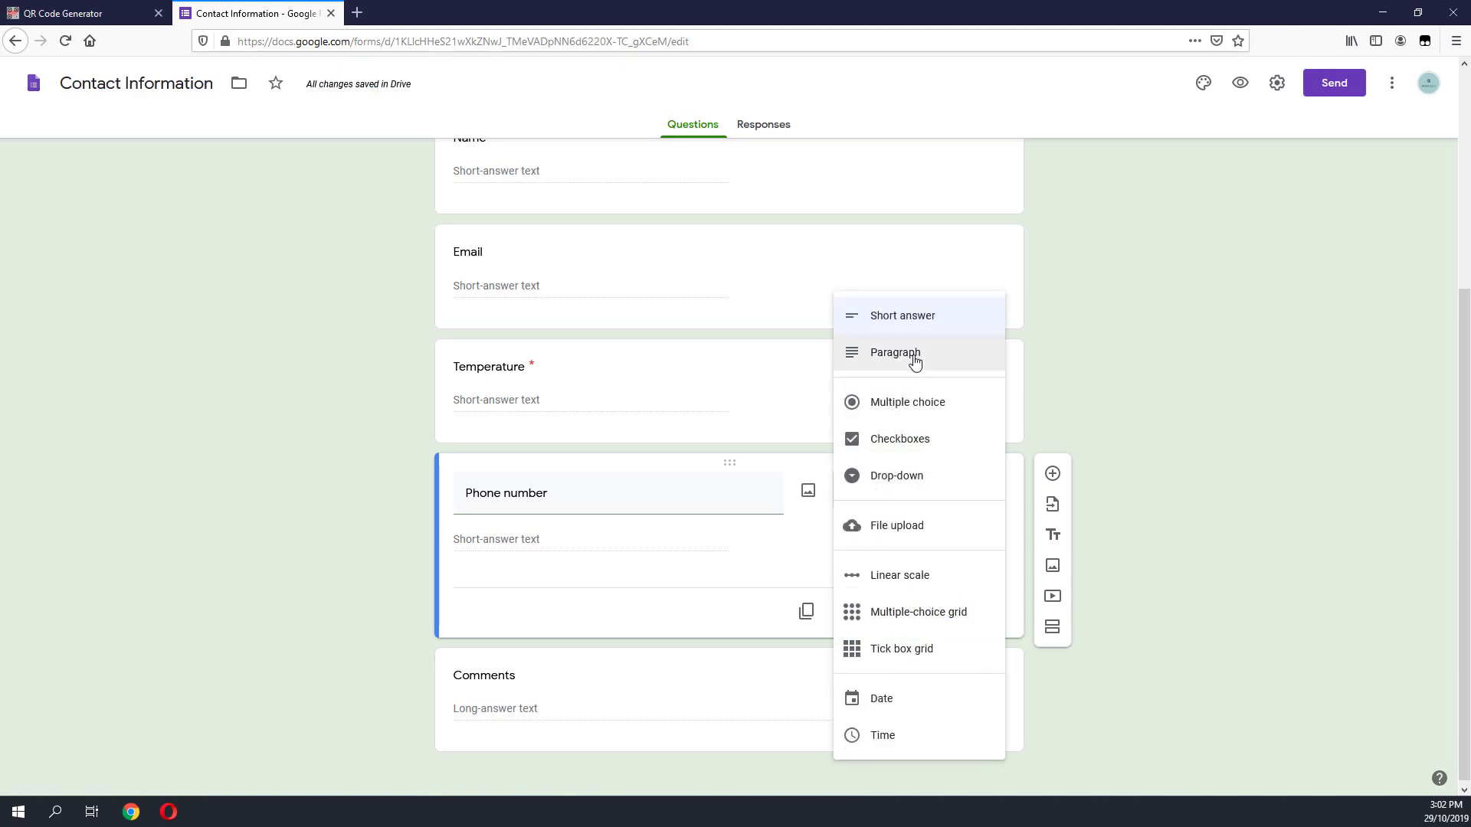
click(915, 359)
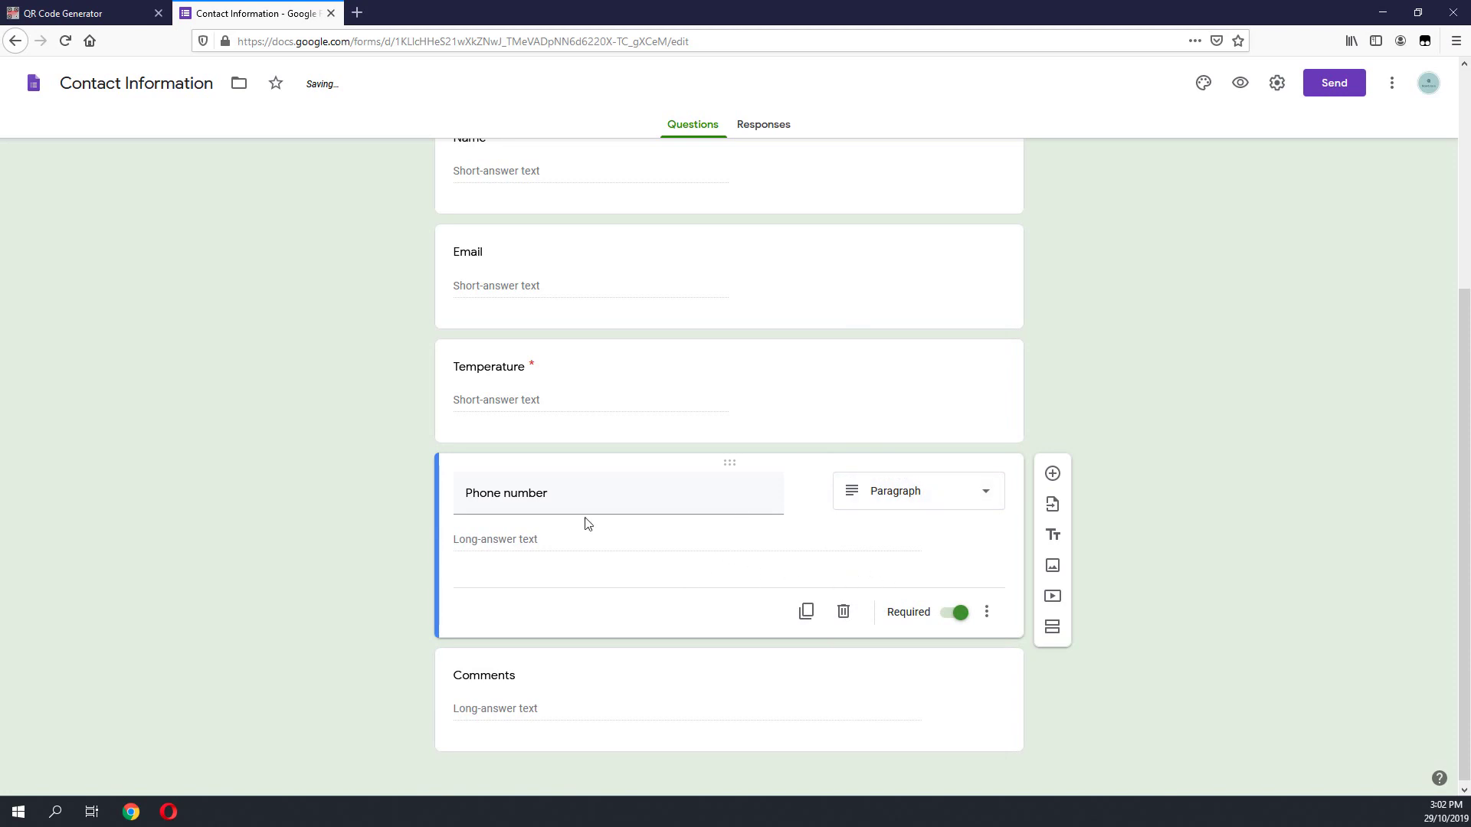
scroll(843, 549, up, 2)
click(857, 509)
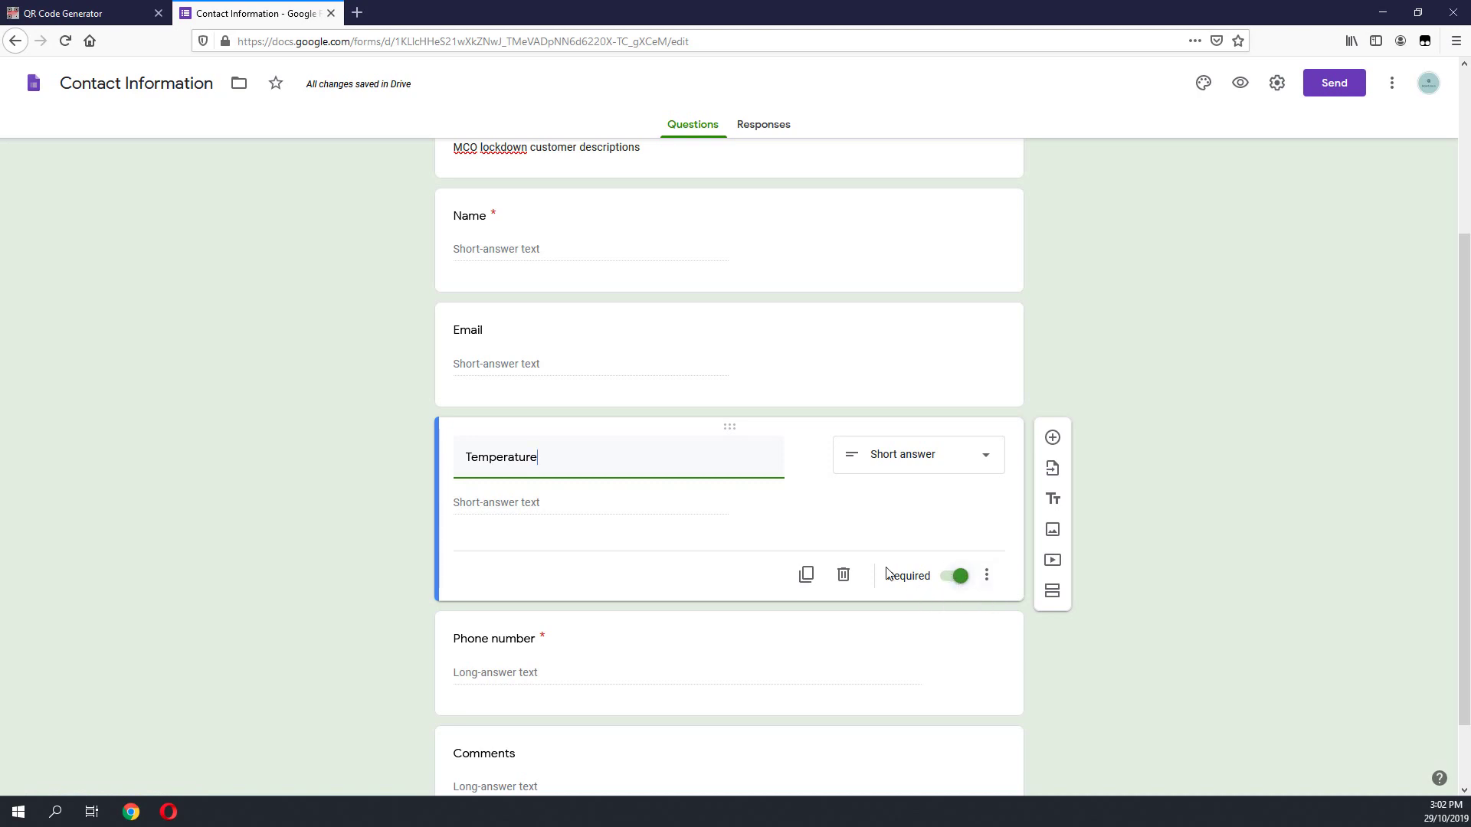
Step: Check the record sheet photo, then minimize Photos to get back to the form
scroll(916, 581, down, 2)
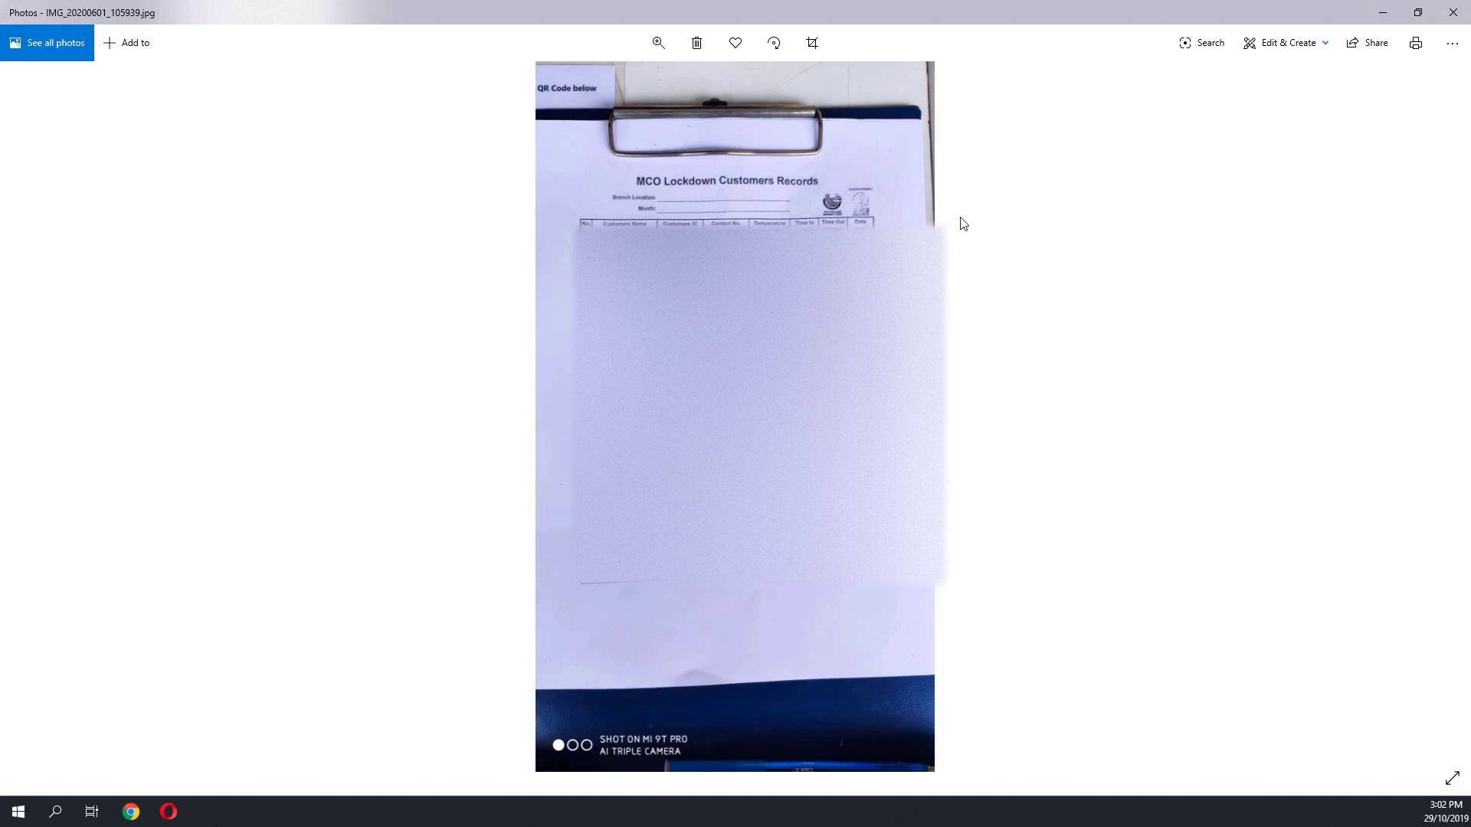
click(1383, 13)
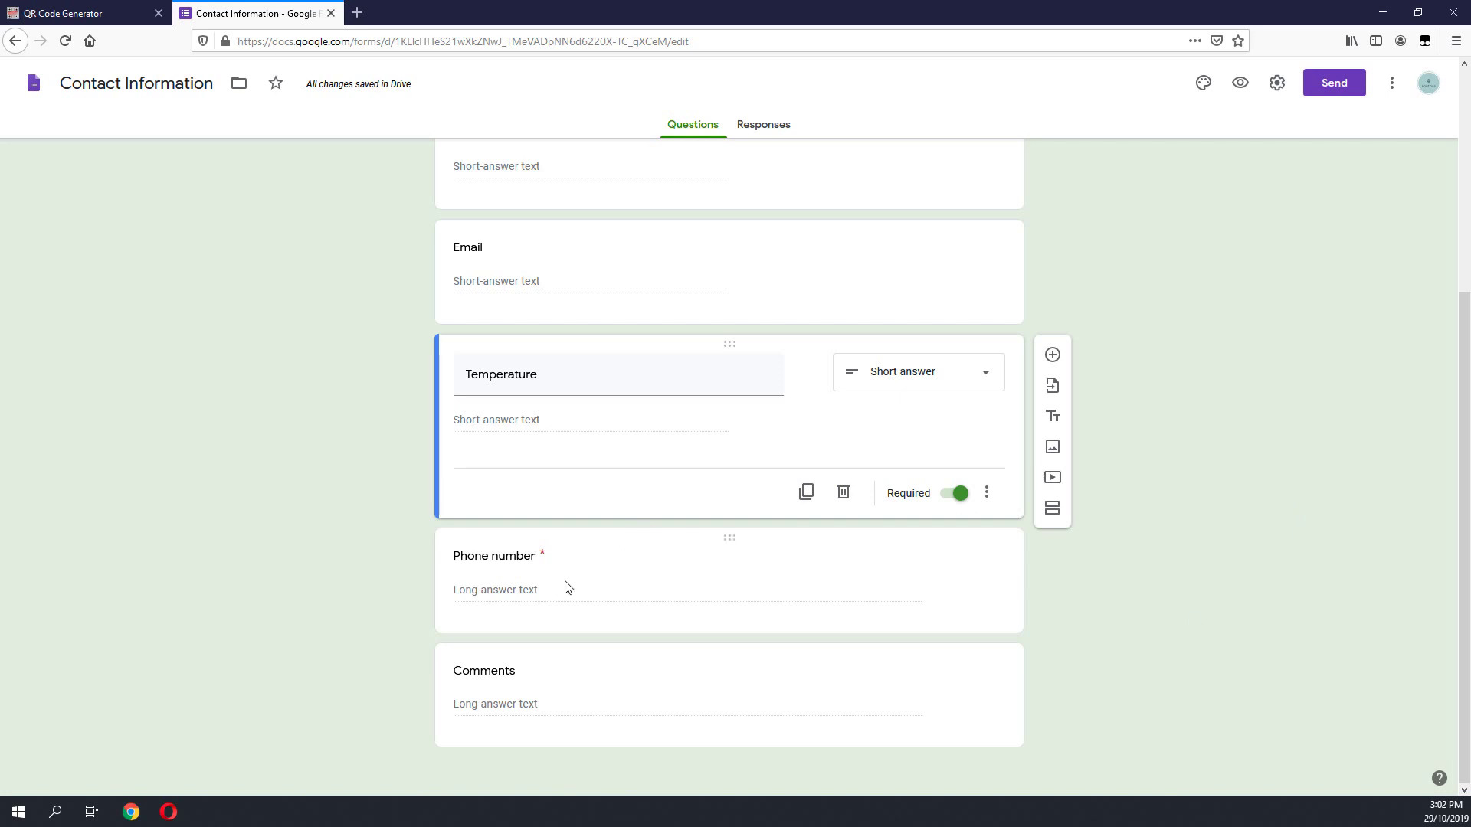
Step: Change the Comments question title to 'IC number'
click(518, 678)
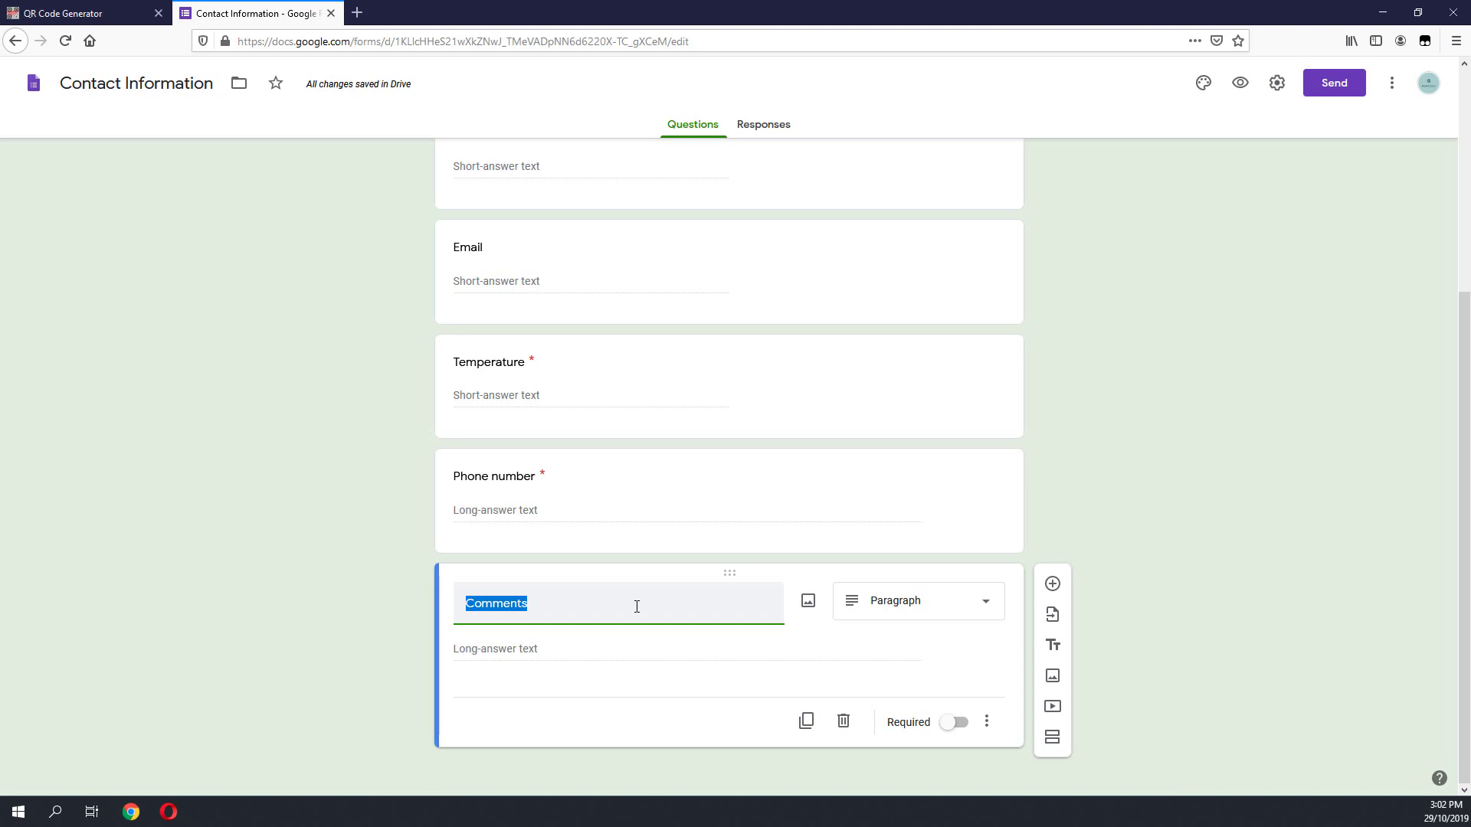
text(Ic)
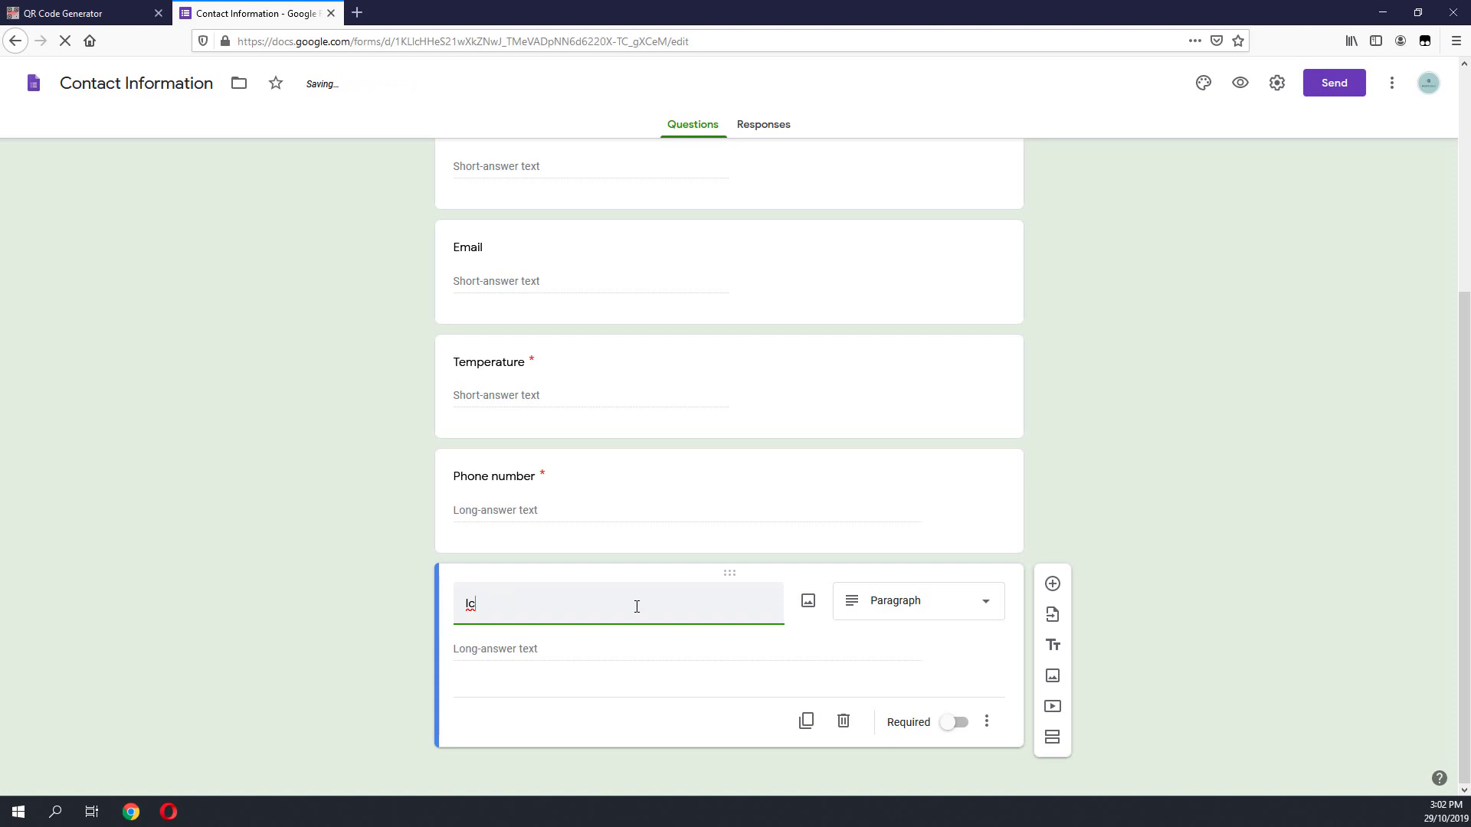
key(BackSpace)
text(C number)
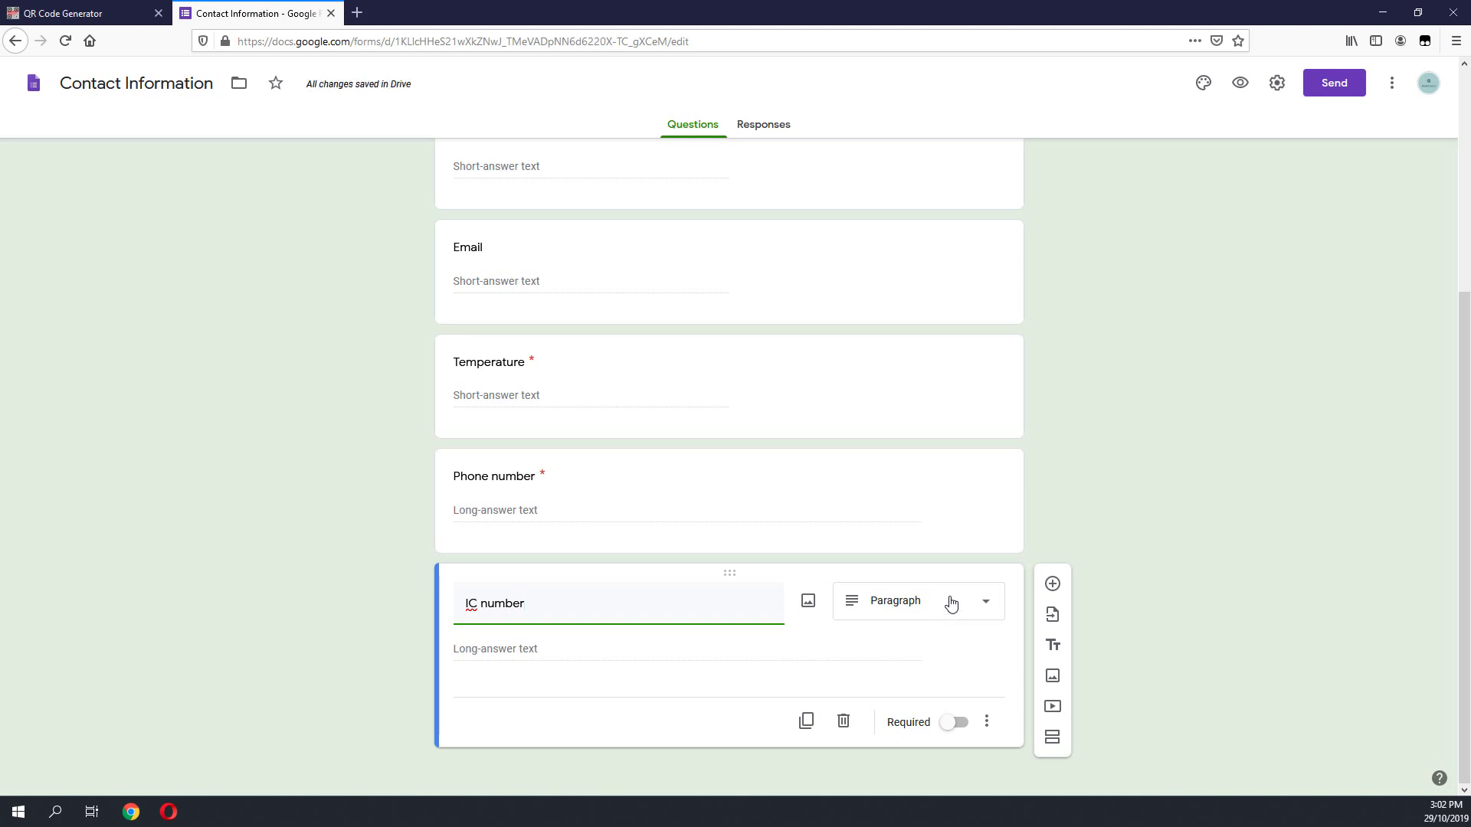
click(618, 660)
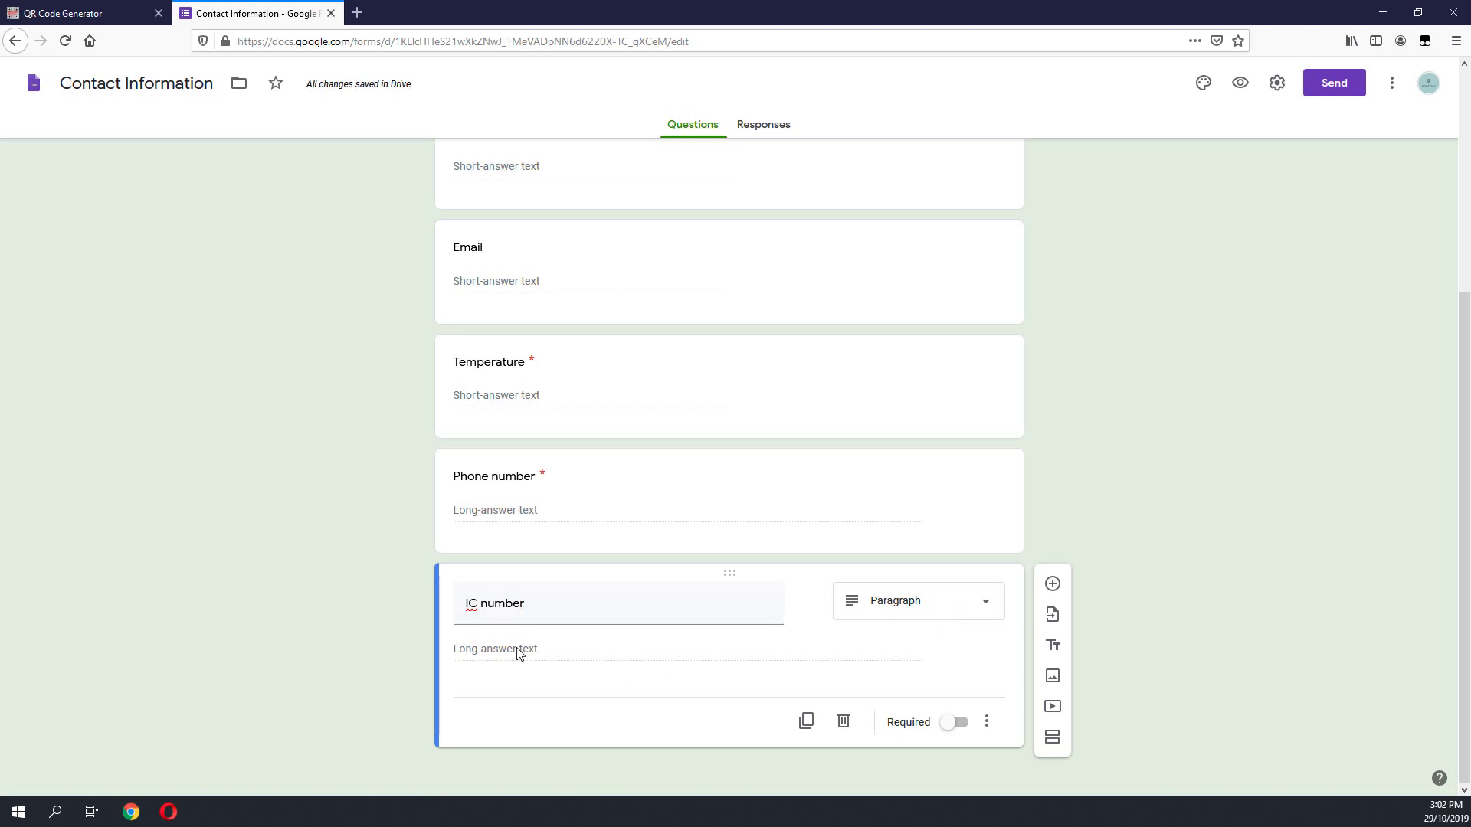
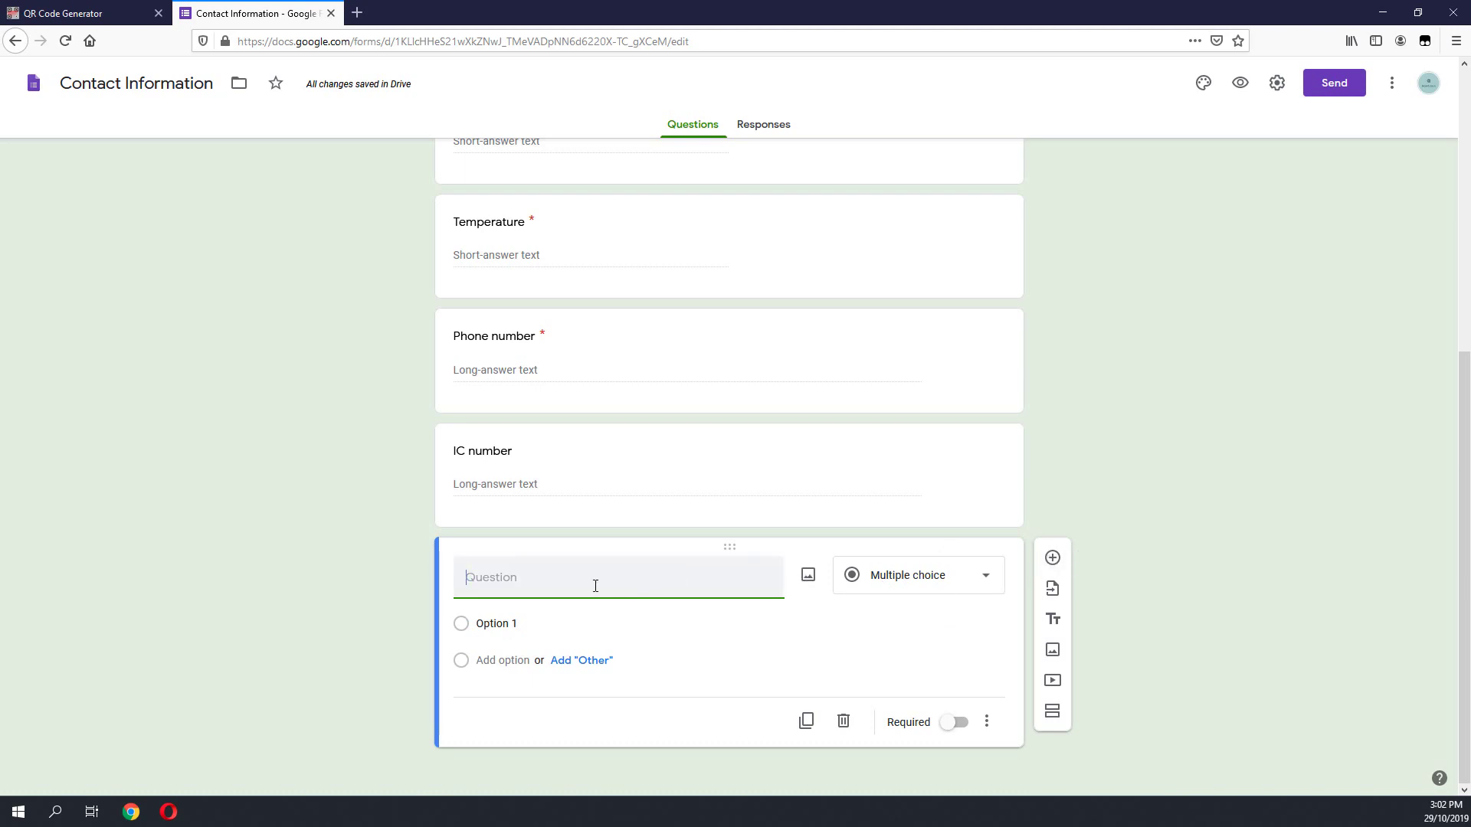
Step: Add a 'Time In' question with the Time answer type, then add another question below it
text(Time In)
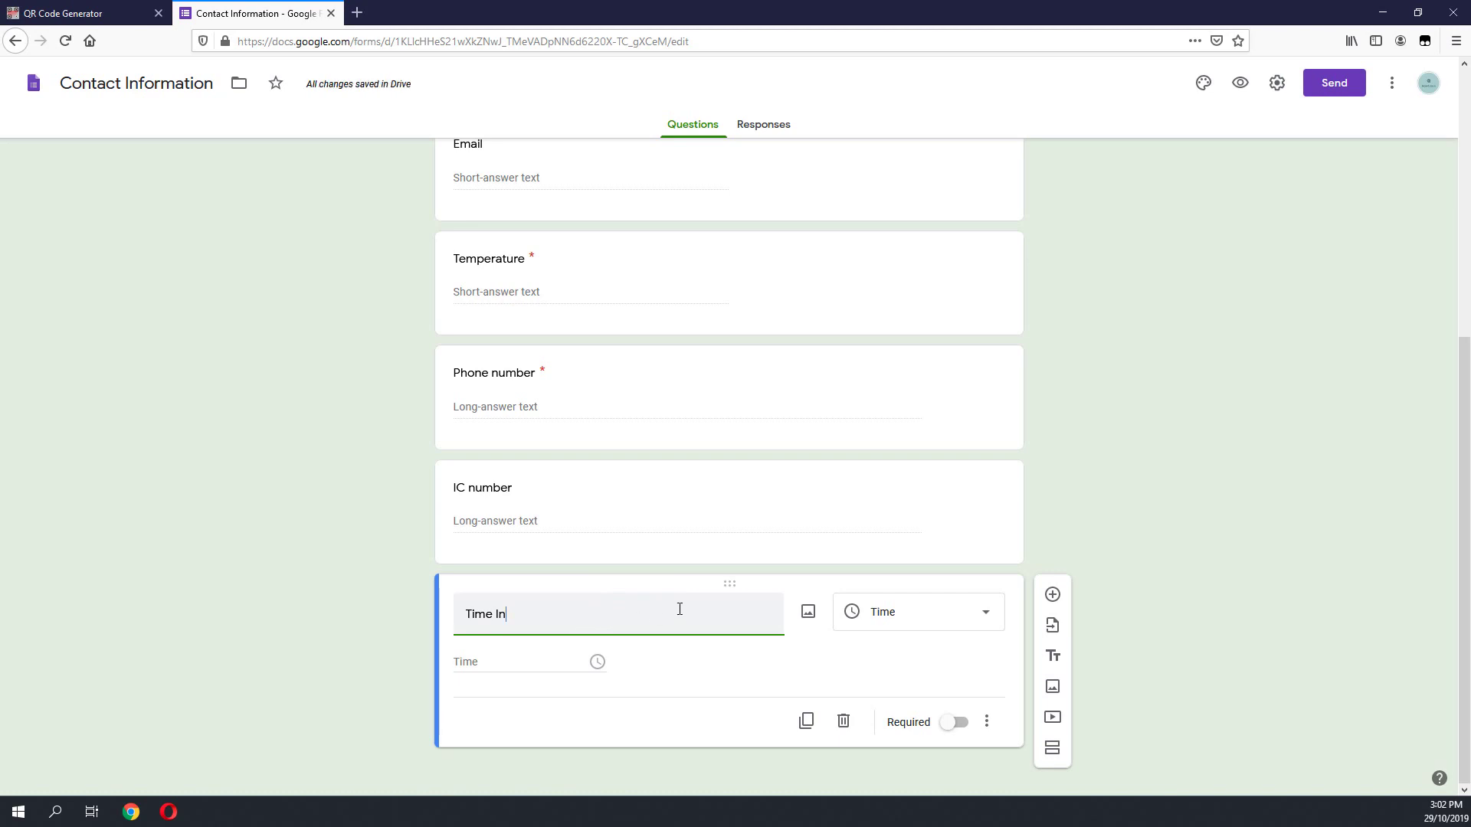
click(901, 611)
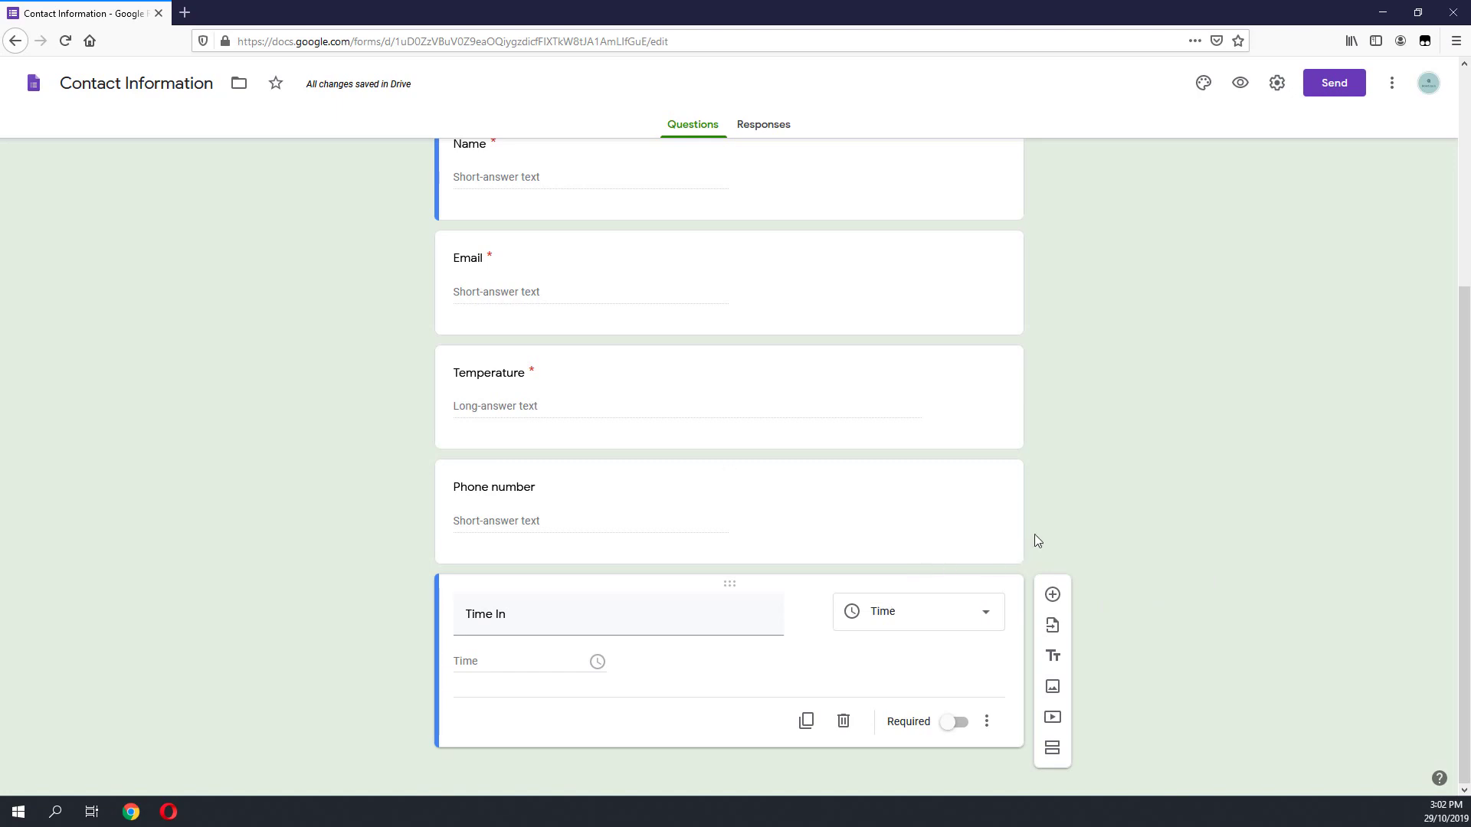
click(1054, 598)
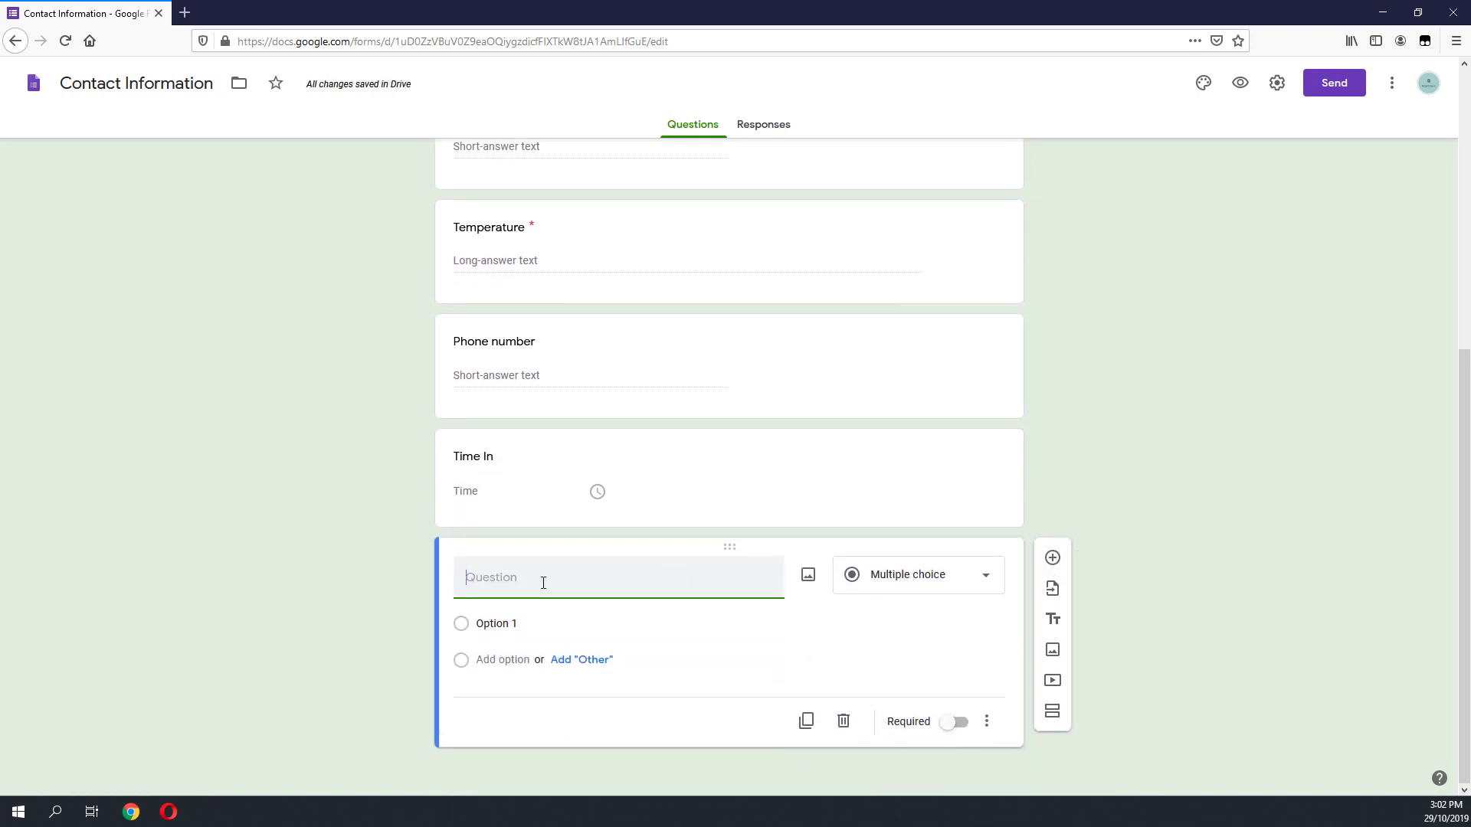
Step: Title the new question 'Date', give it the Date answer type and make it required
click(866, 590)
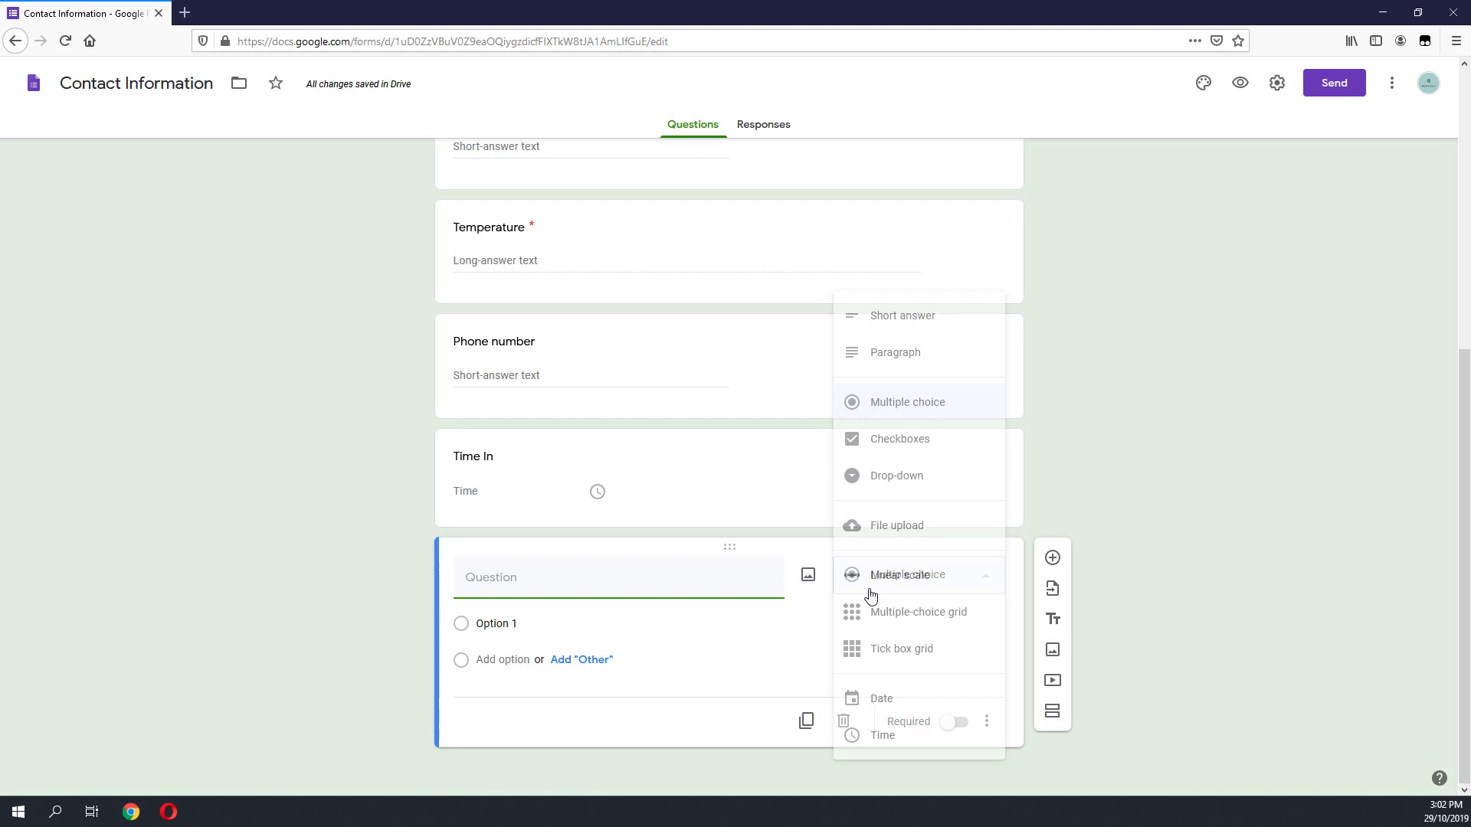
click(624, 592)
text(D)
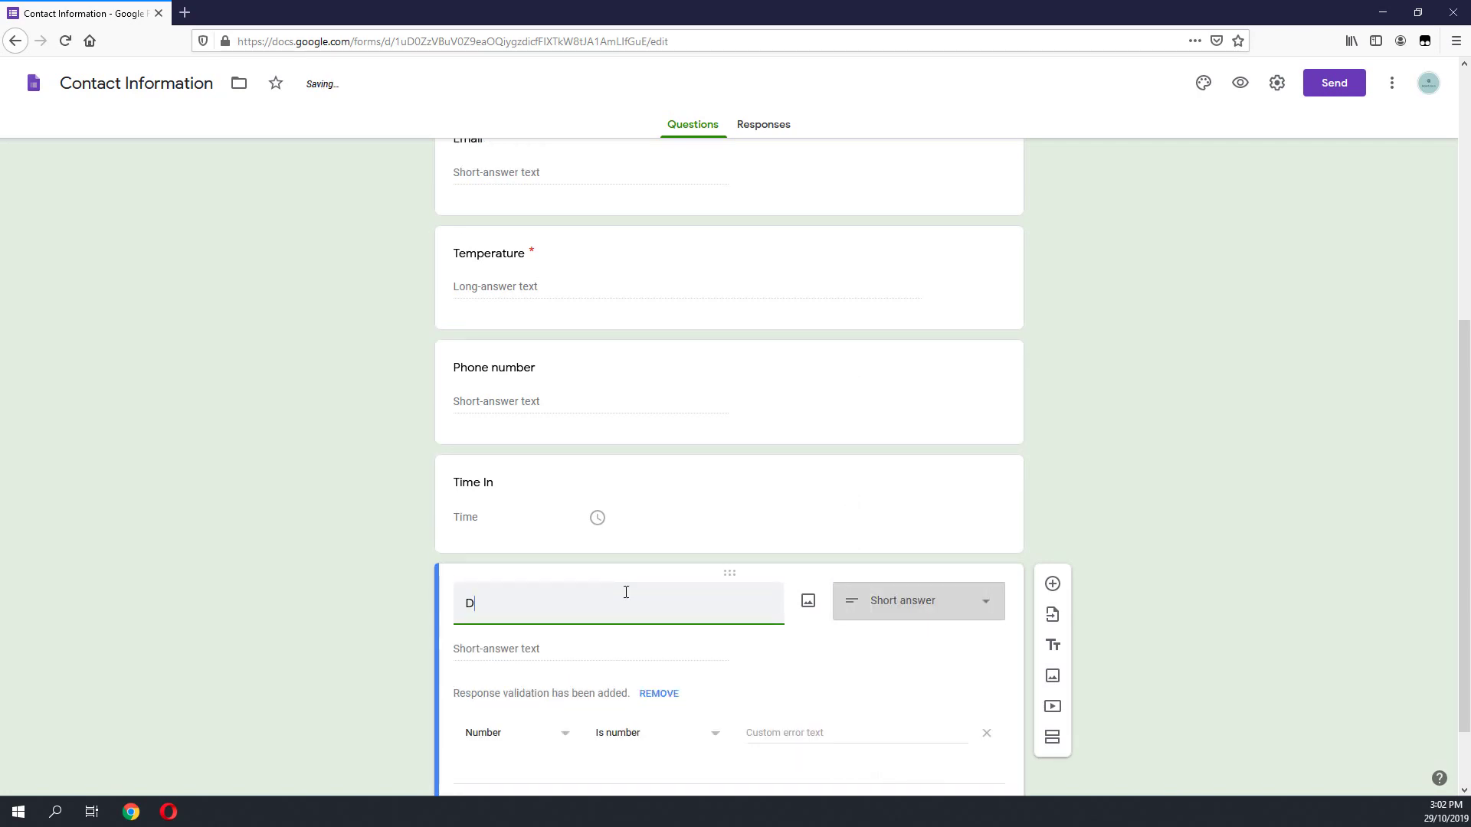
text(ate)
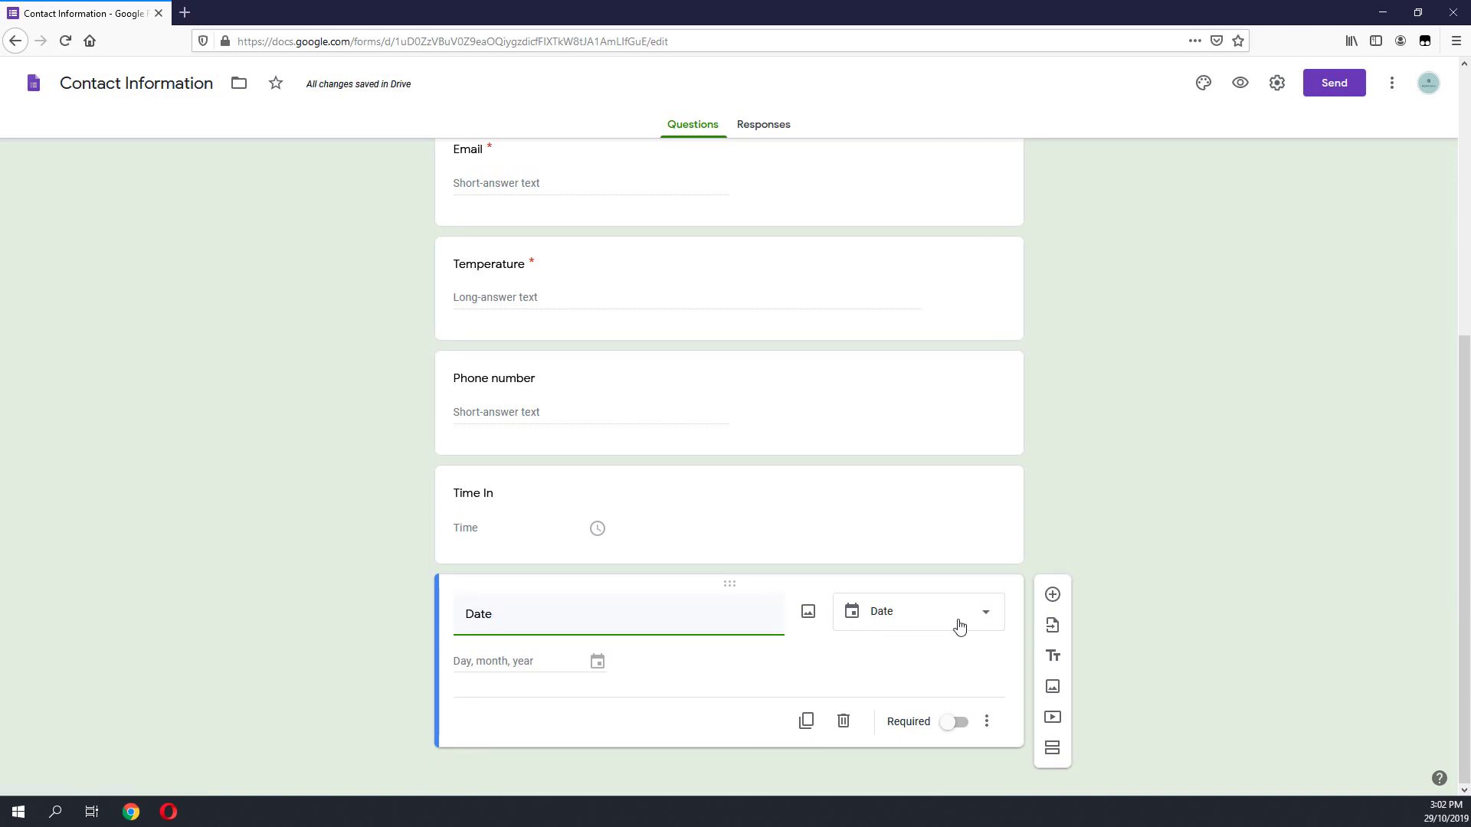
click(897, 625)
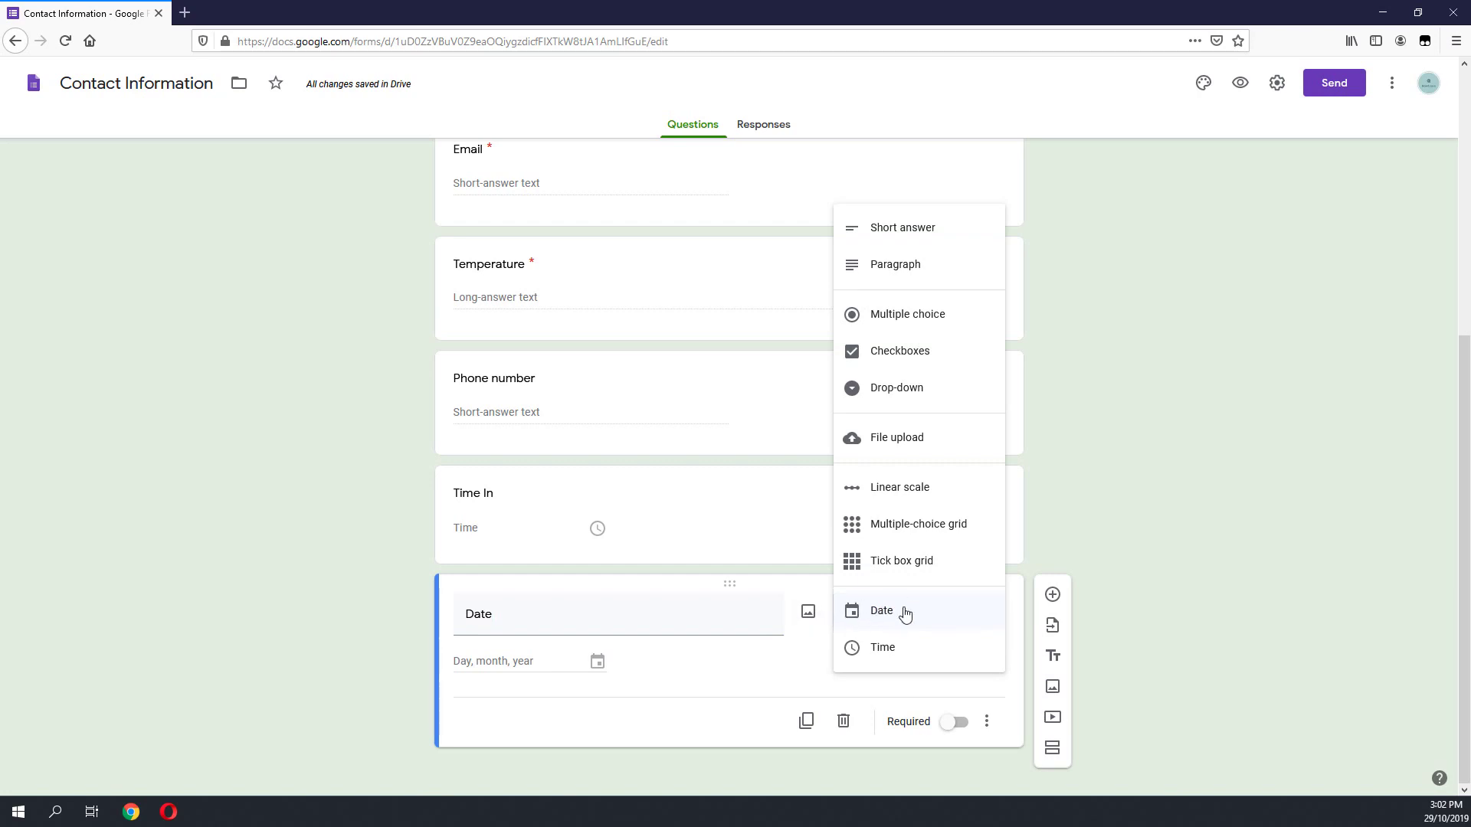
click(906, 615)
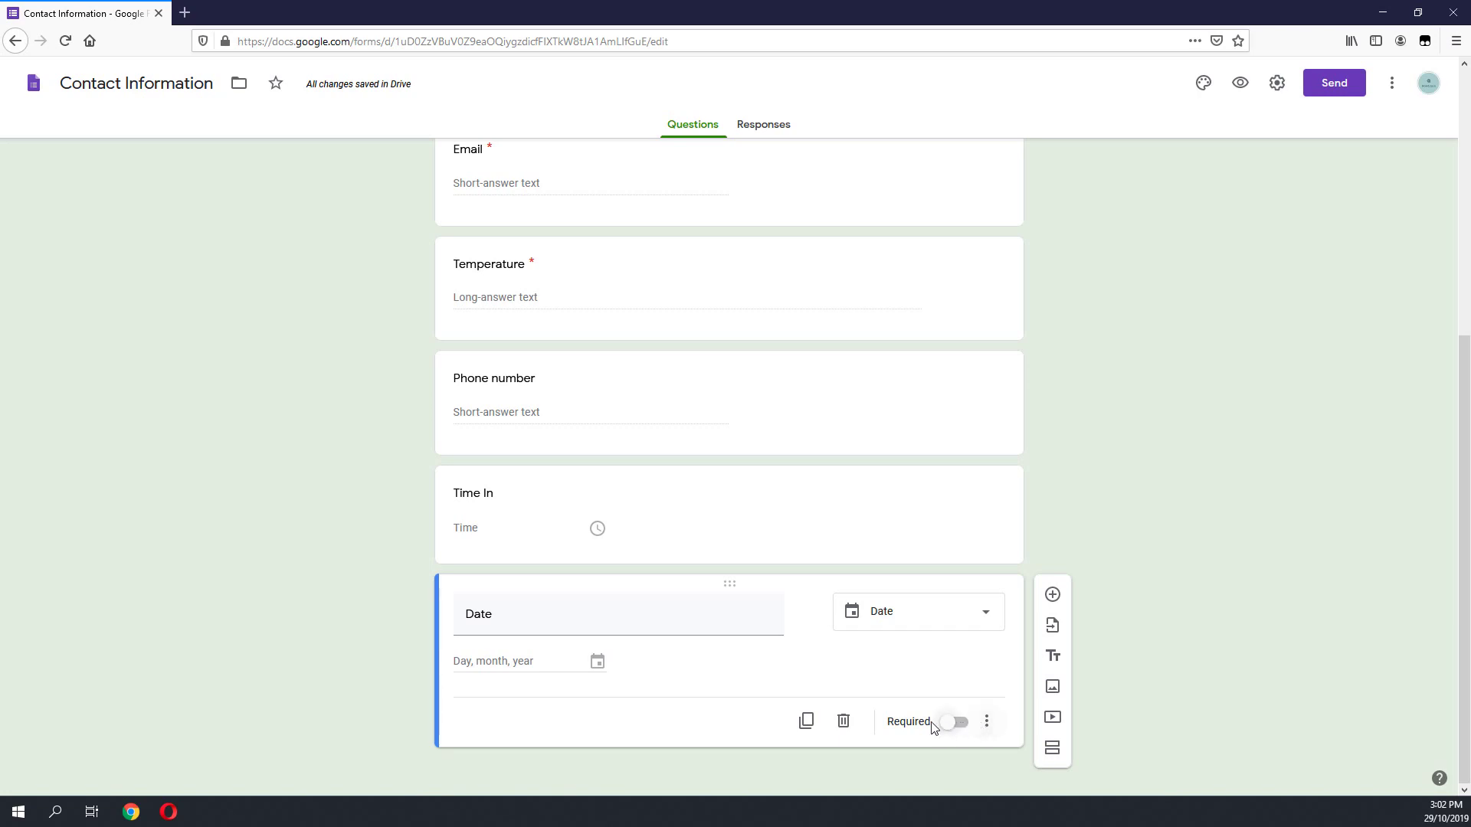
click(963, 726)
Step: Make the Time In and Phone number questions required too
click(958, 536)
click(957, 613)
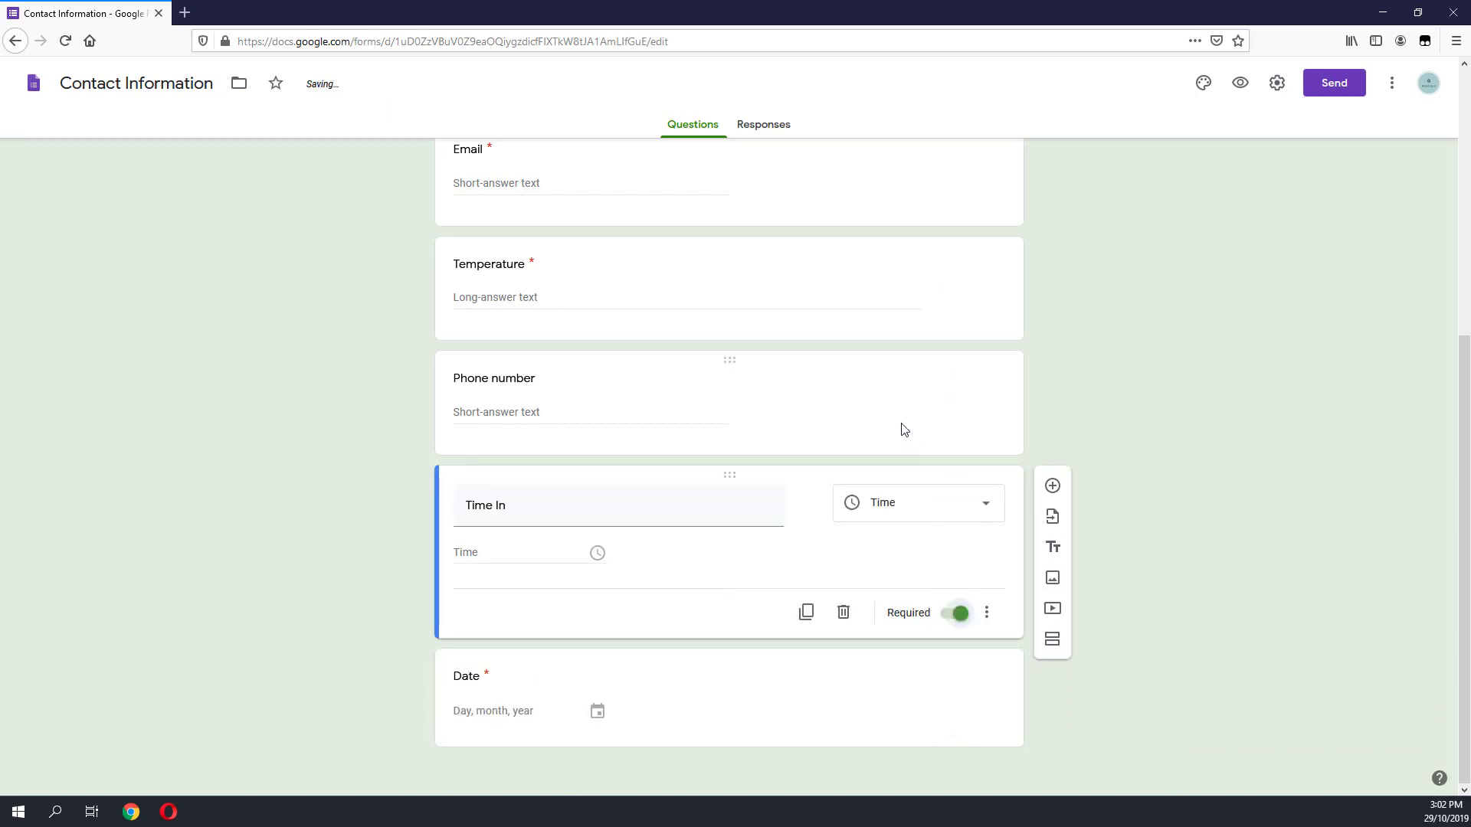
click(906, 431)
click(957, 510)
click(912, 321)
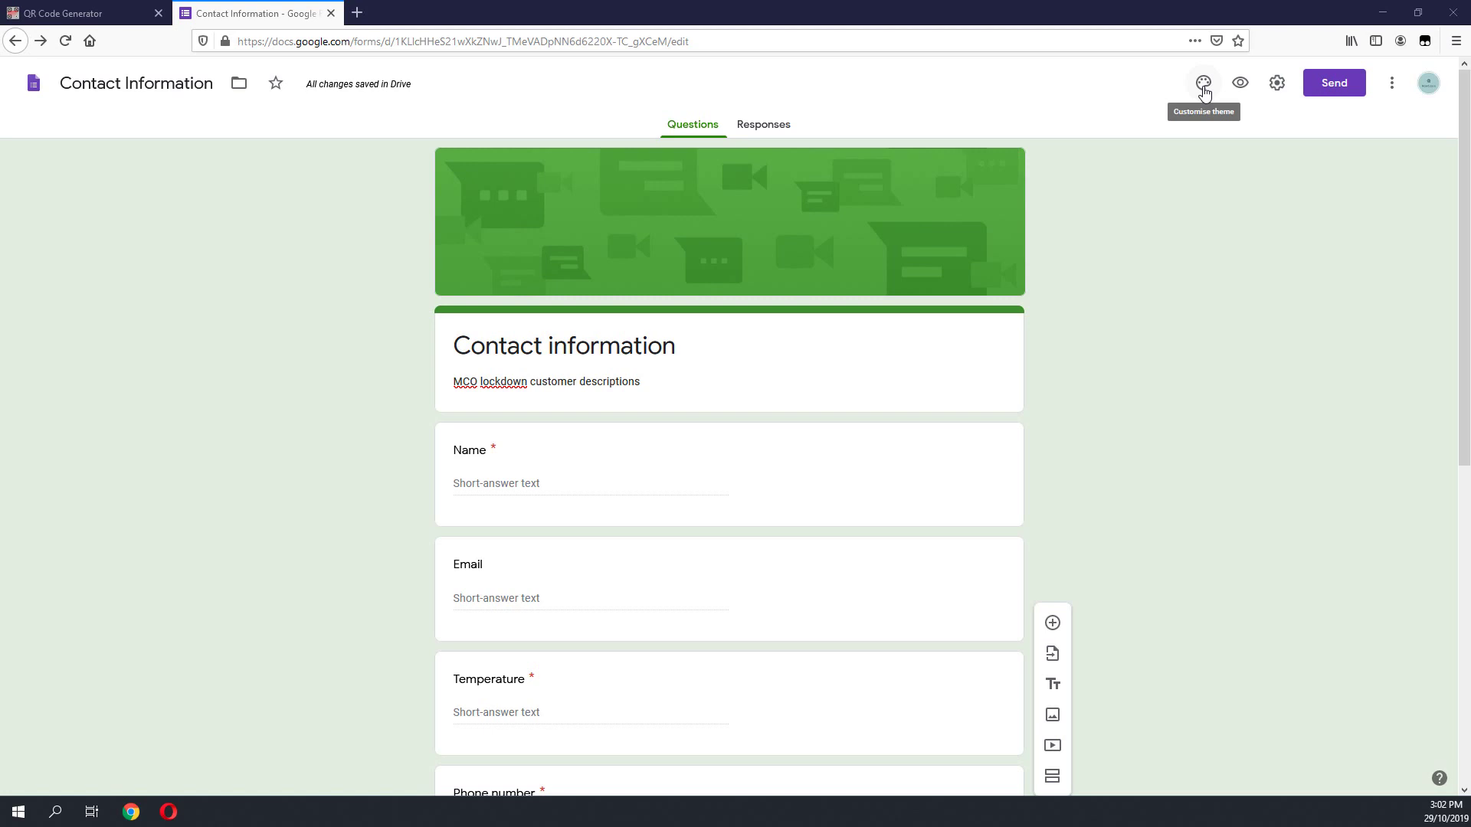
Step: Upload the Howtoos image as the form header and crop it to frame the text
click(1203, 86)
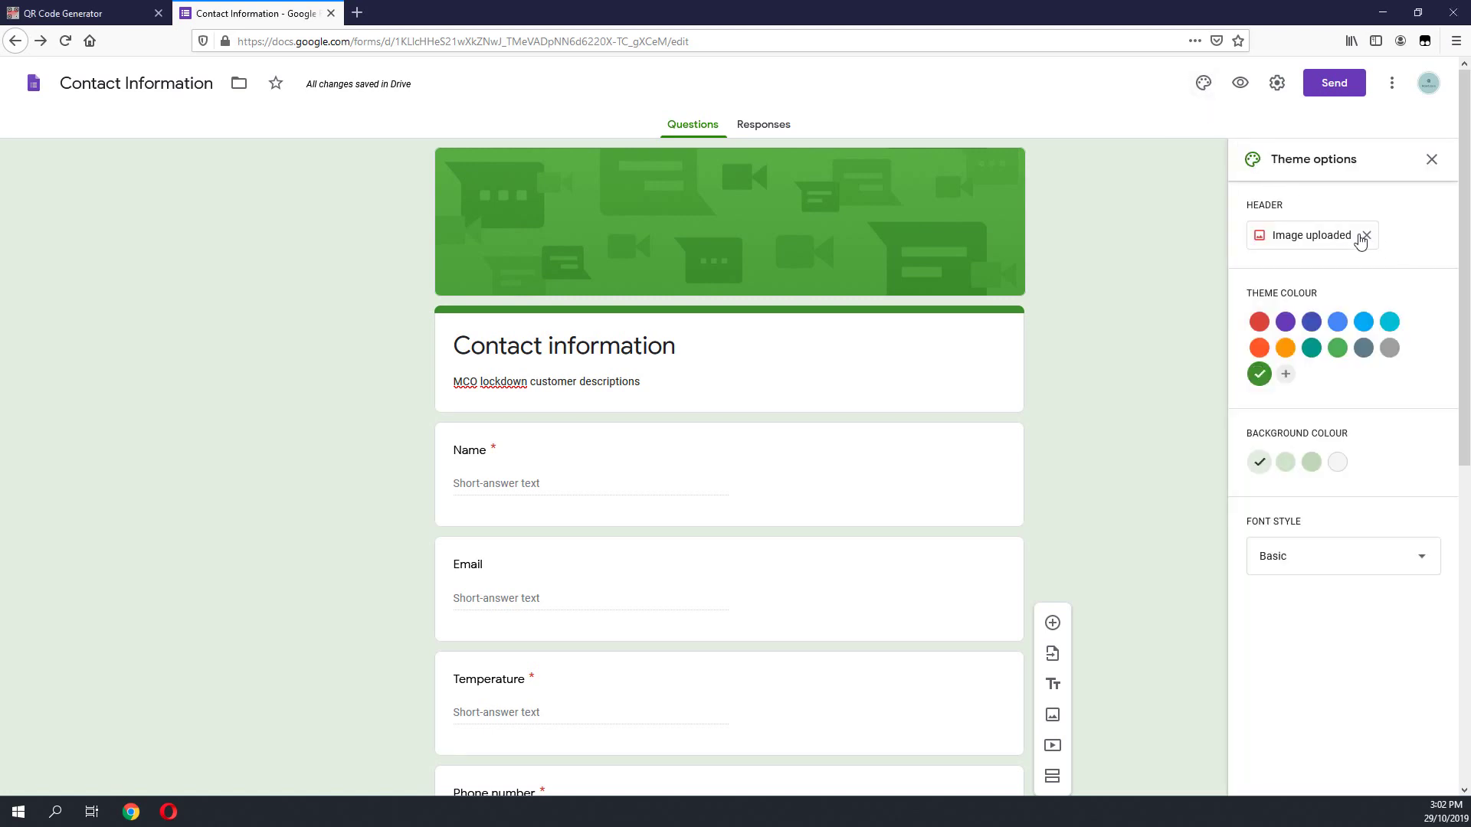
click(1308, 242)
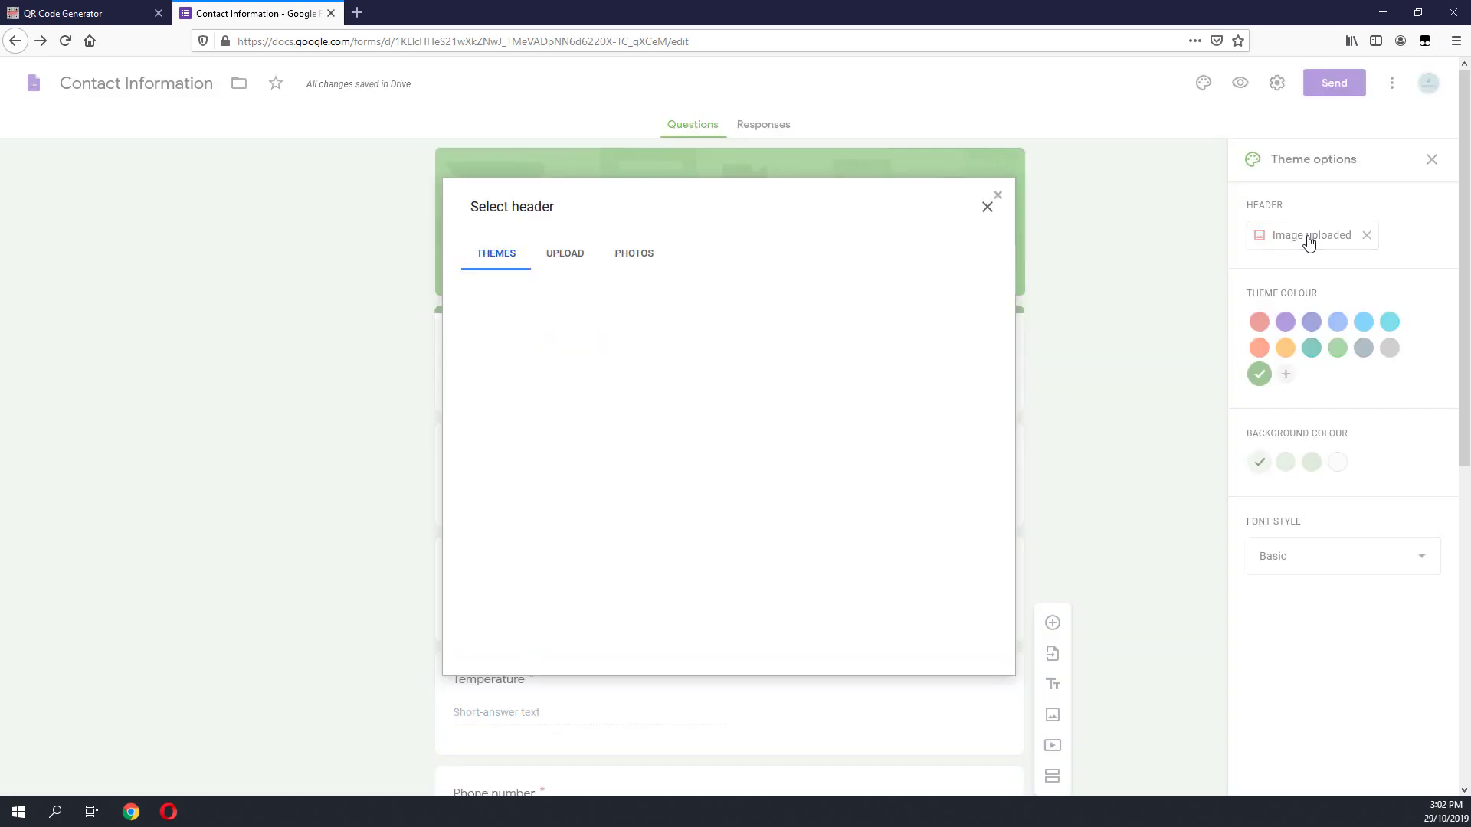
click(628, 255)
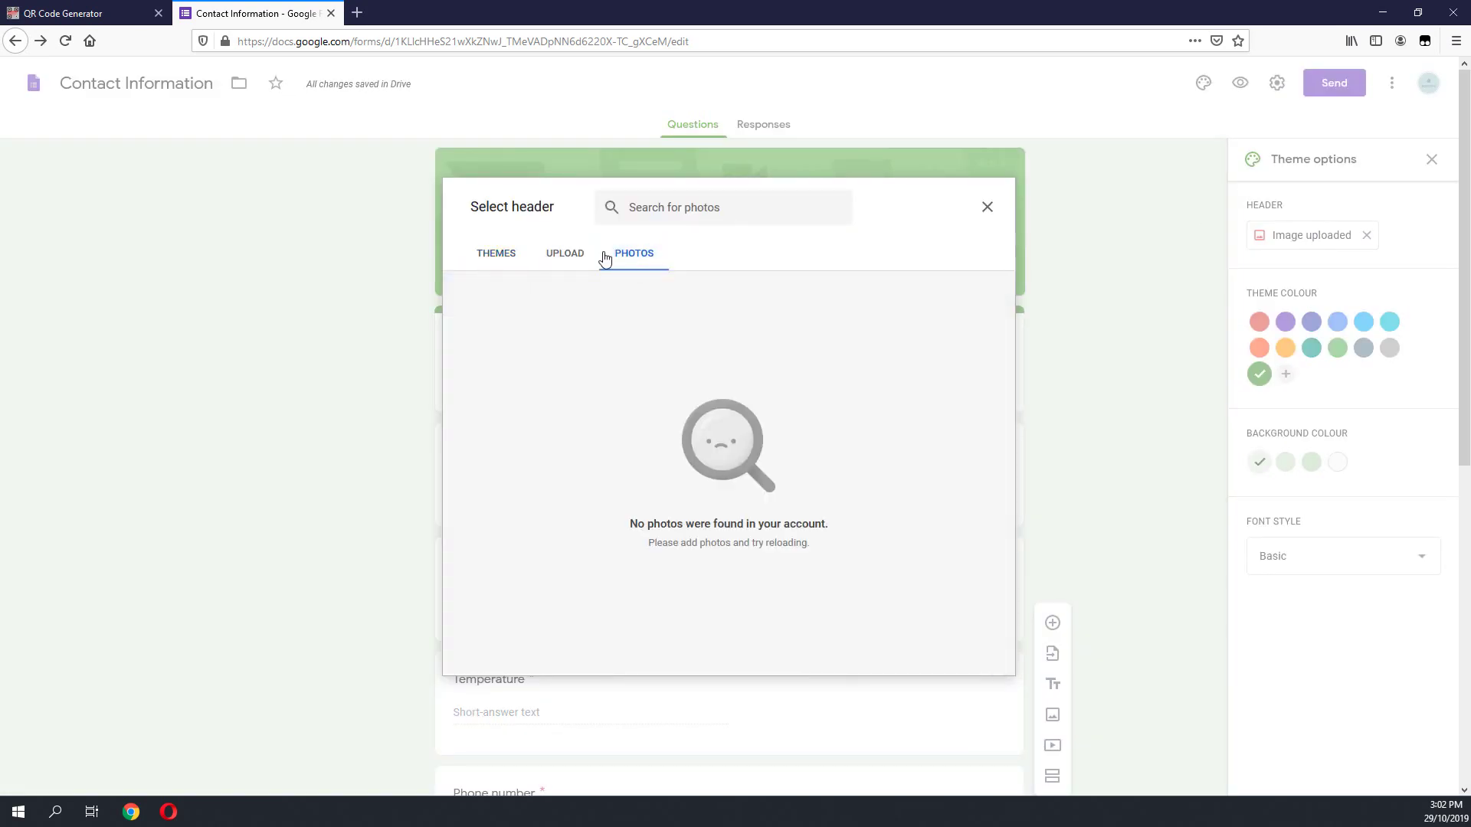
click(512, 259)
click(553, 255)
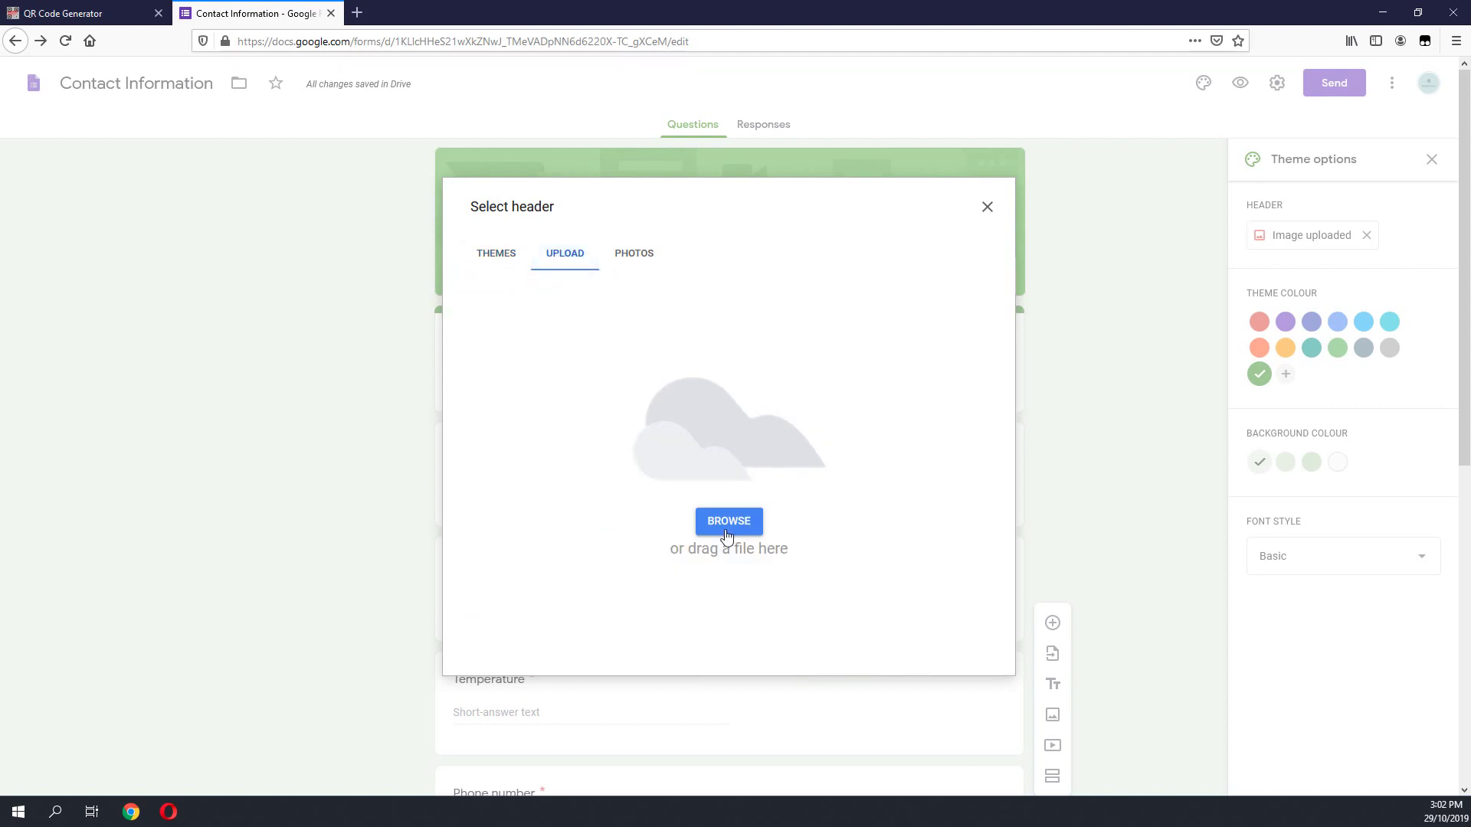
drag(777, 455, 778, 492)
click(950, 641)
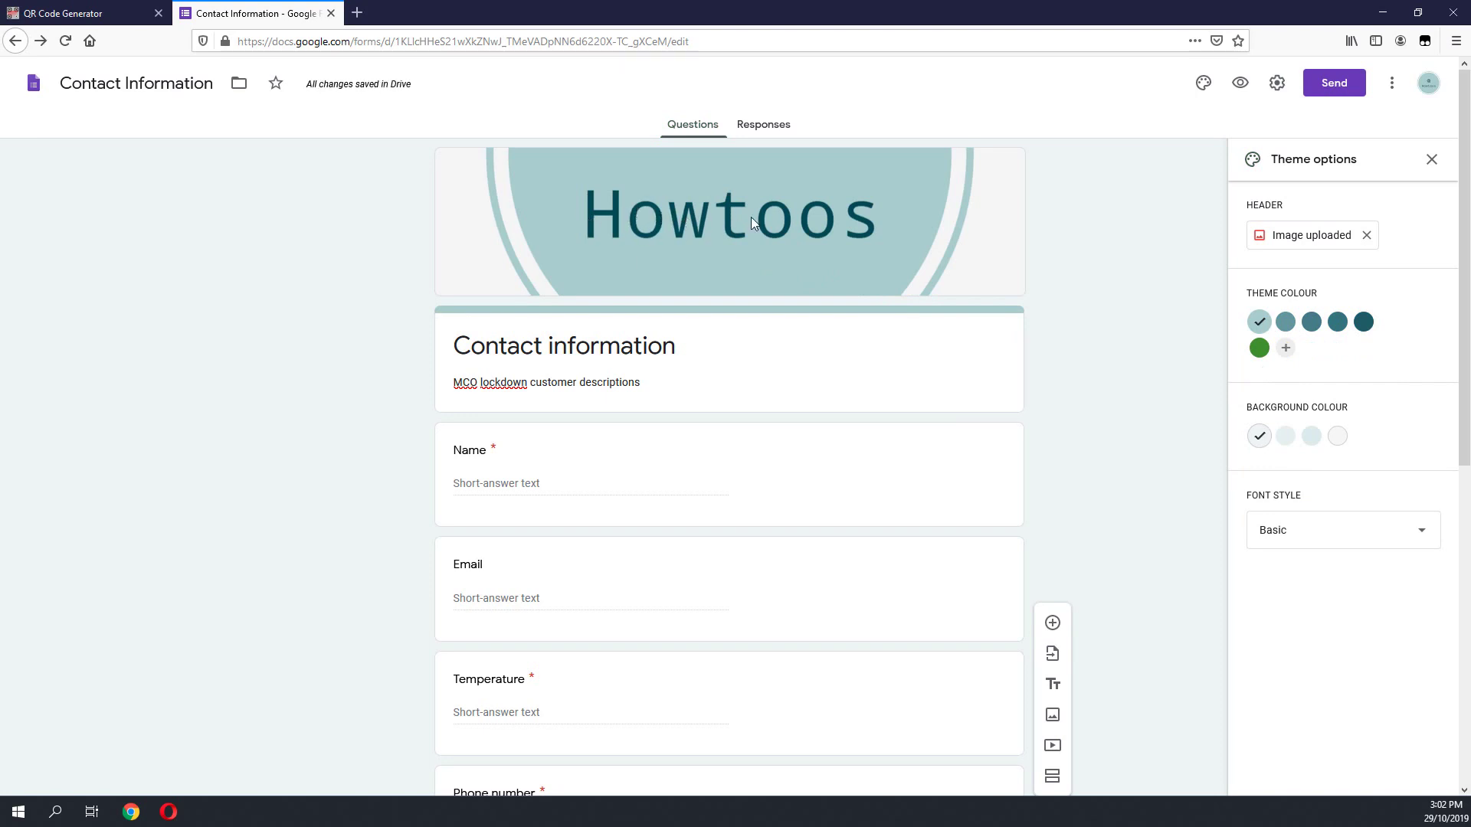
Step: Set the theme colour to the darkest teal and the background to the third swatch, keeping Basic font
click(1310, 337)
key(Right)
key(Right)
key(Right)
key(Right)
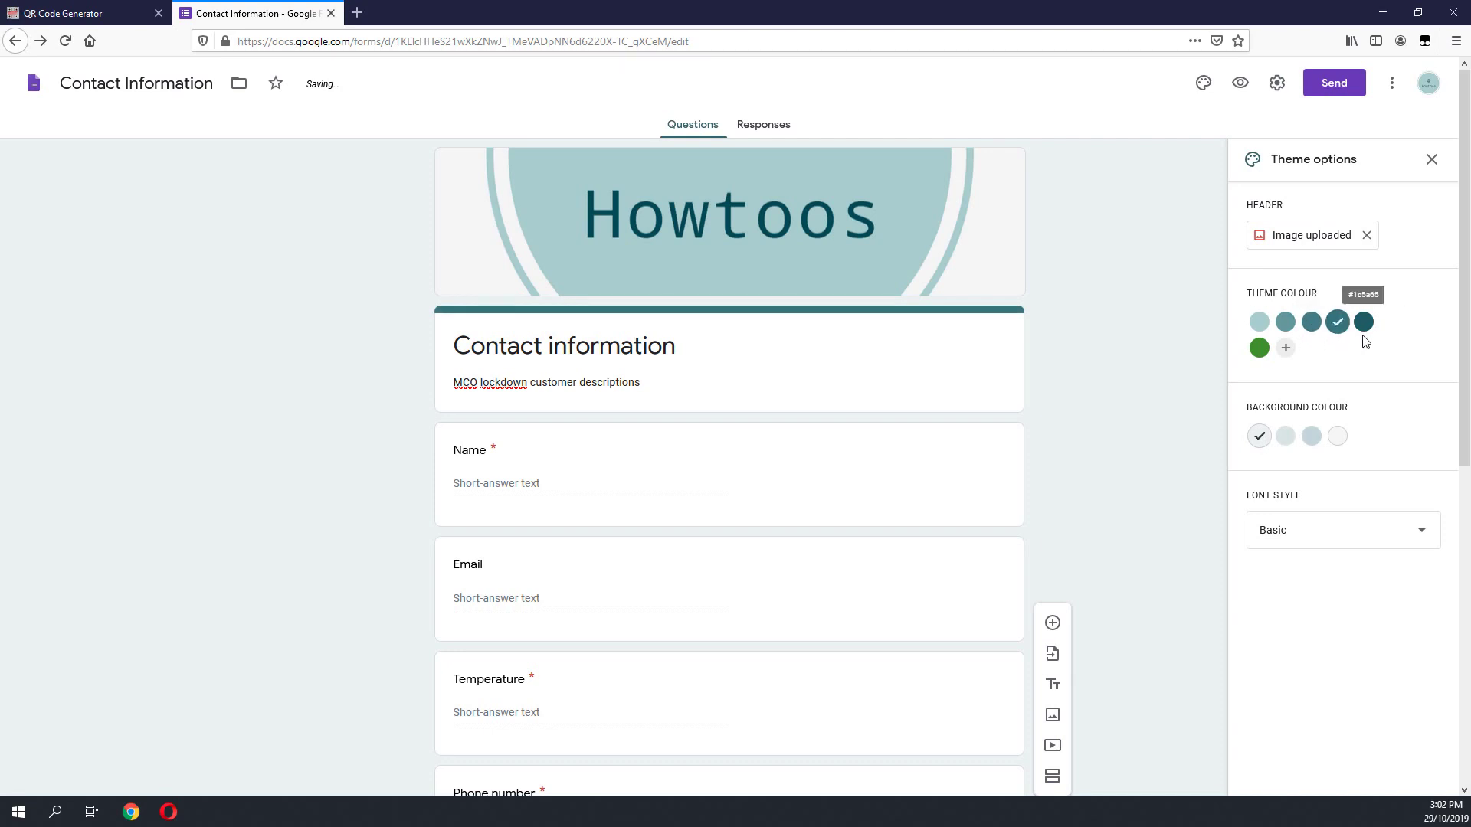
click(1287, 438)
click(1312, 438)
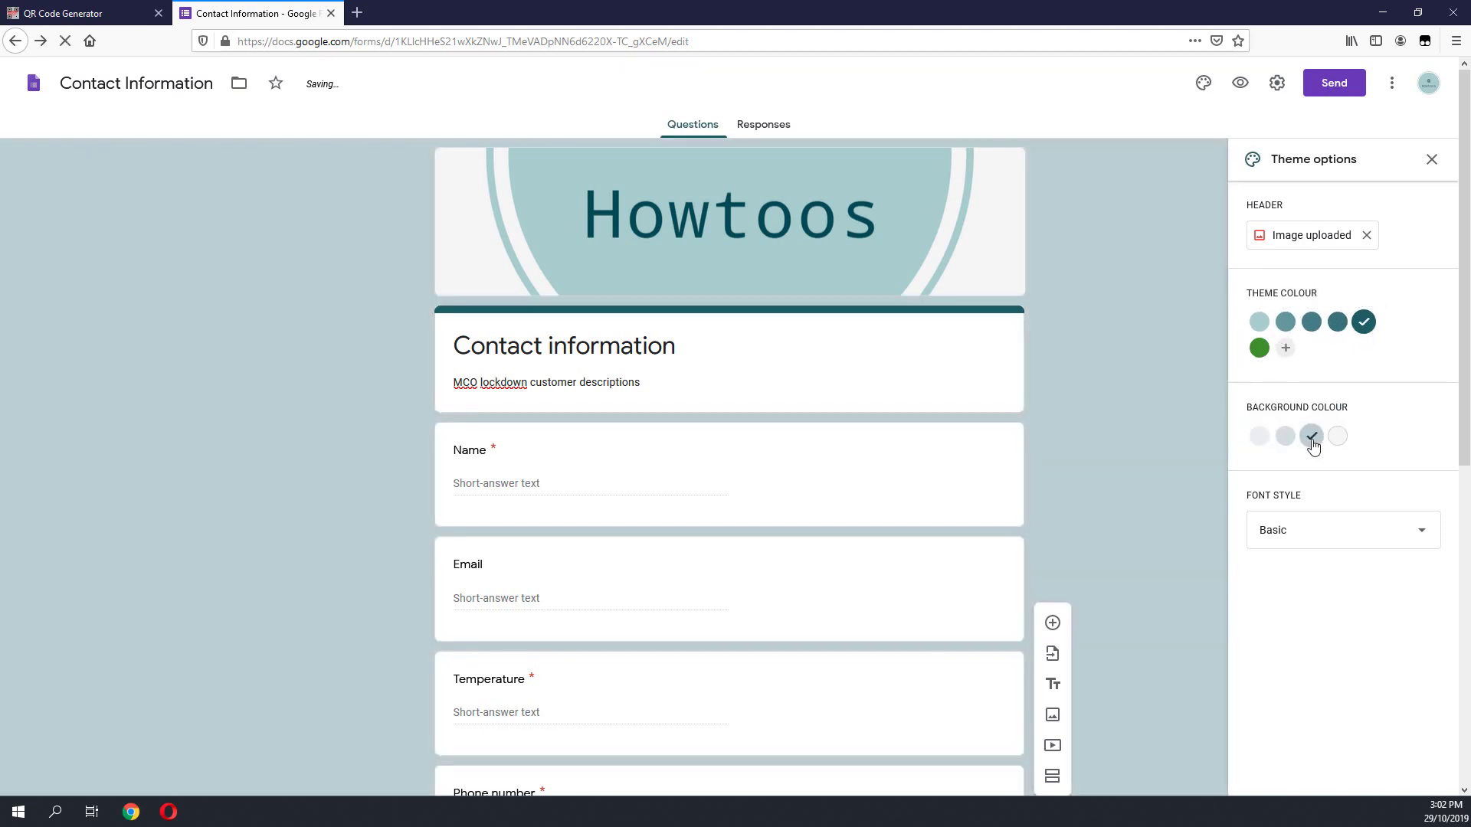
click(1278, 443)
click(1259, 437)
click(1311, 436)
click(1310, 527)
click(1309, 527)
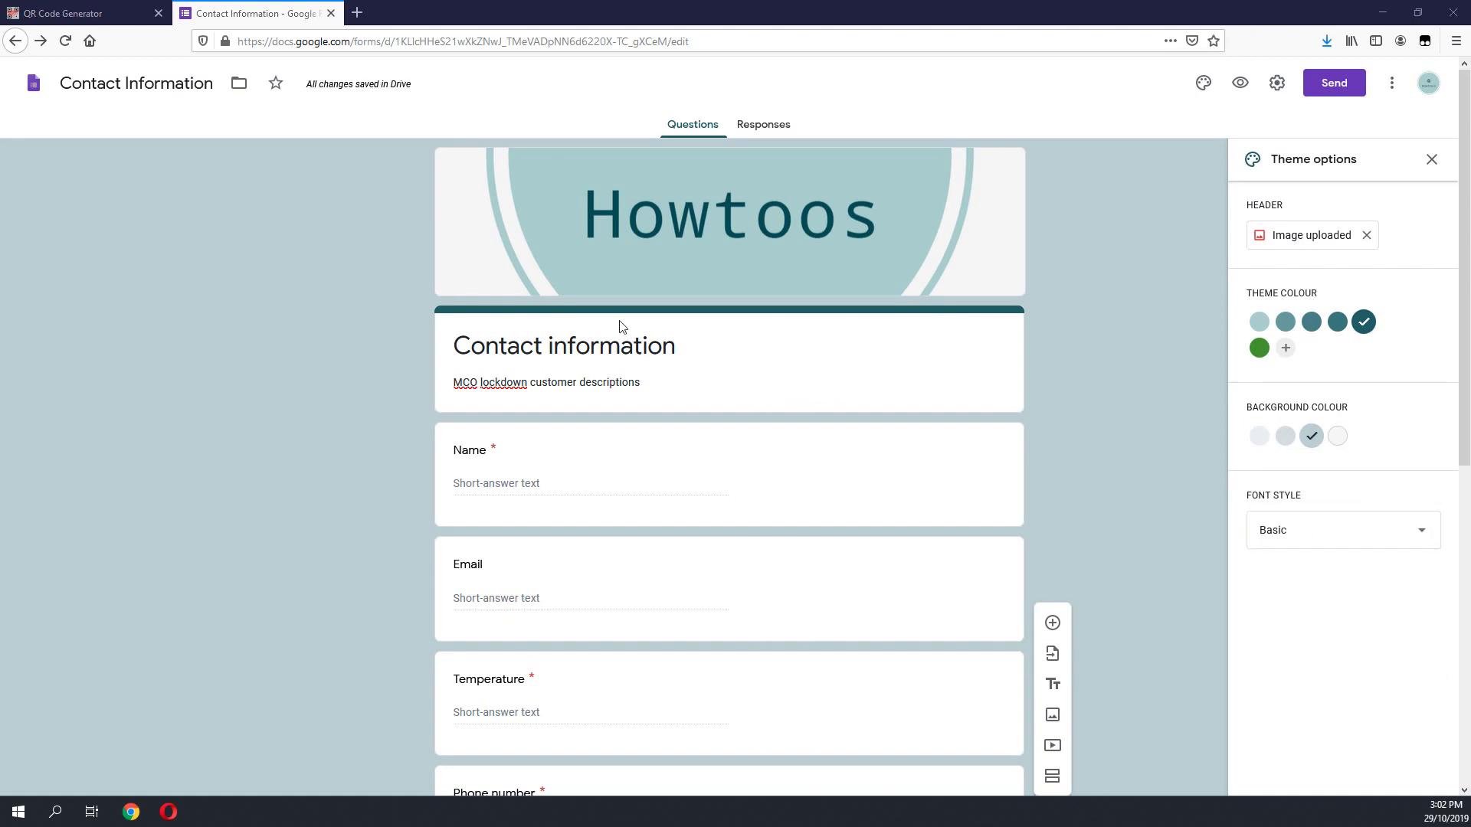
scroll(529, 398, down, 2)
scroll(805, 403, up, 2)
Step: Untick 'Limit to 1 response' in the General settings and save
click(1276, 84)
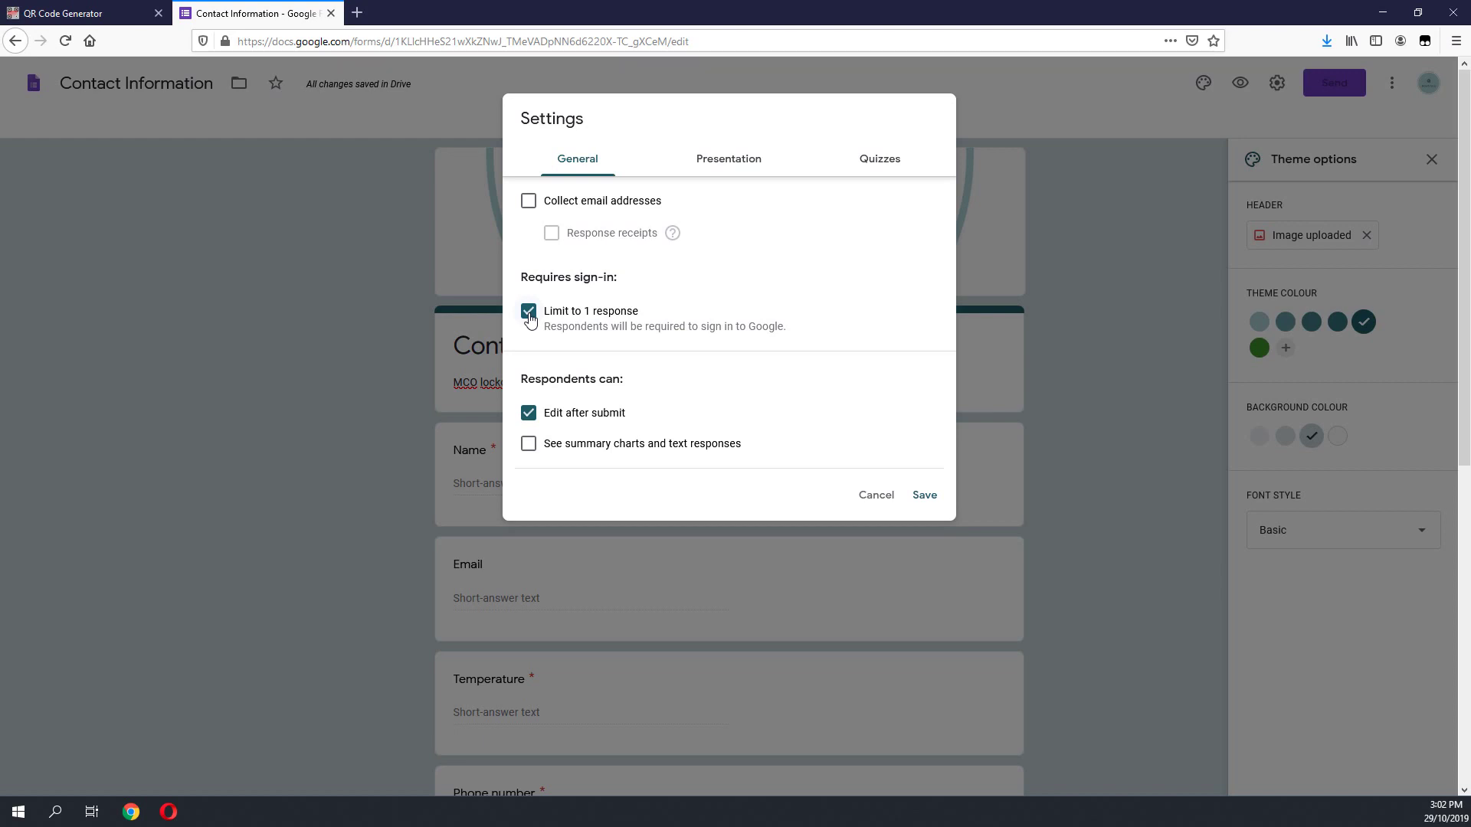
click(528, 311)
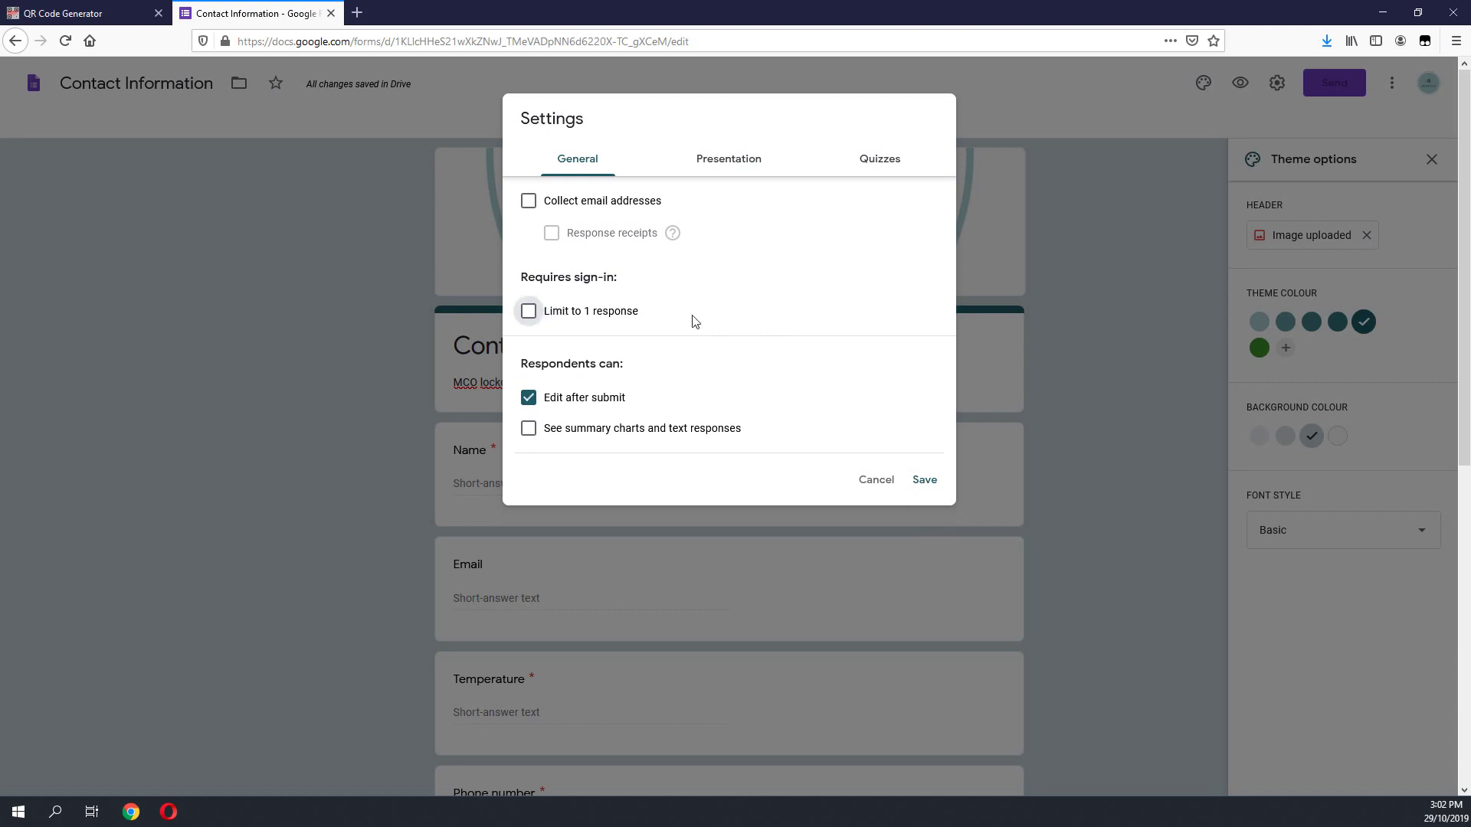
click(925, 480)
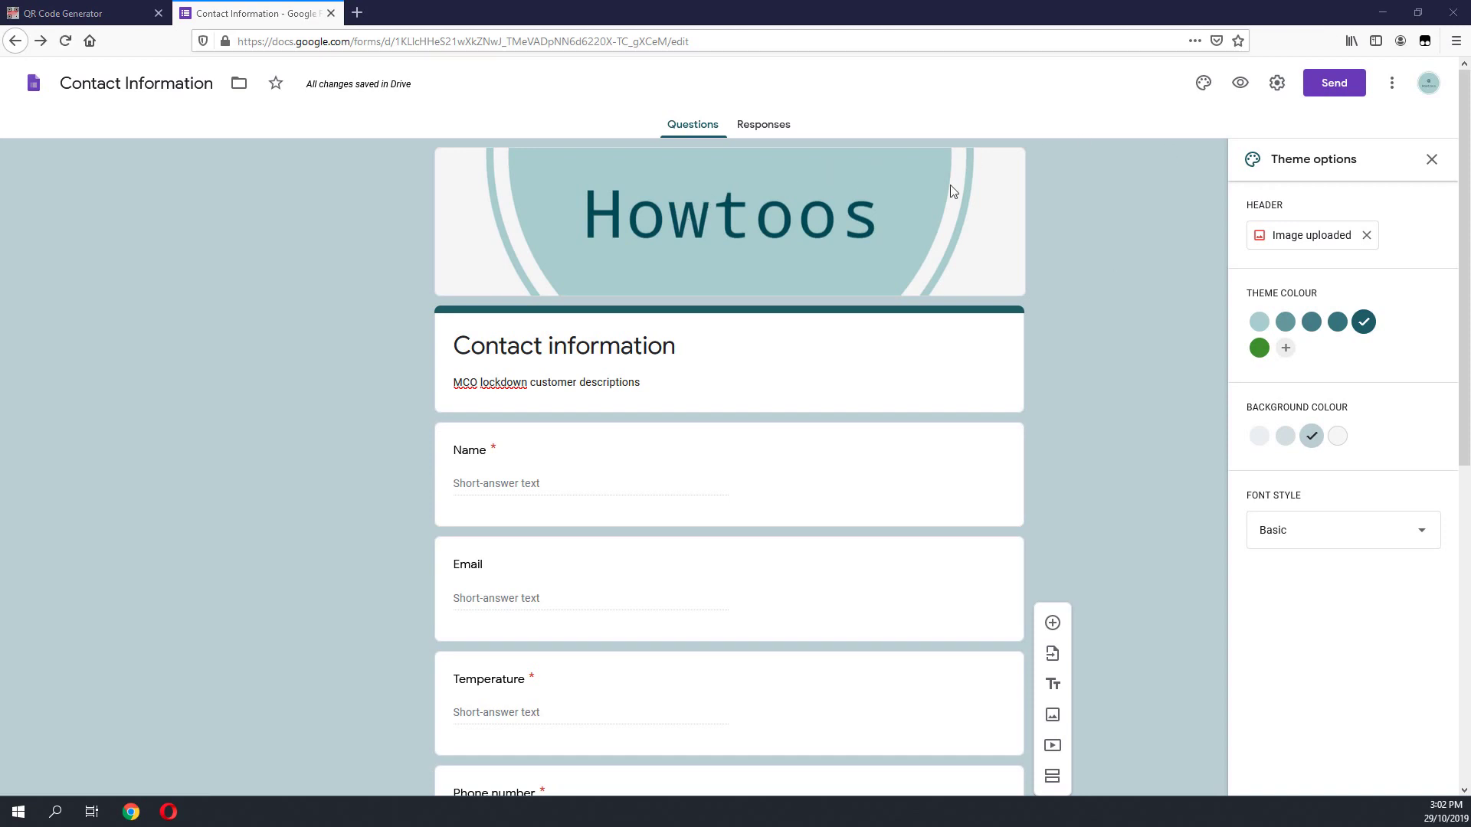
Step: Bring up the form's full share link in the Send form dialog
click(1328, 89)
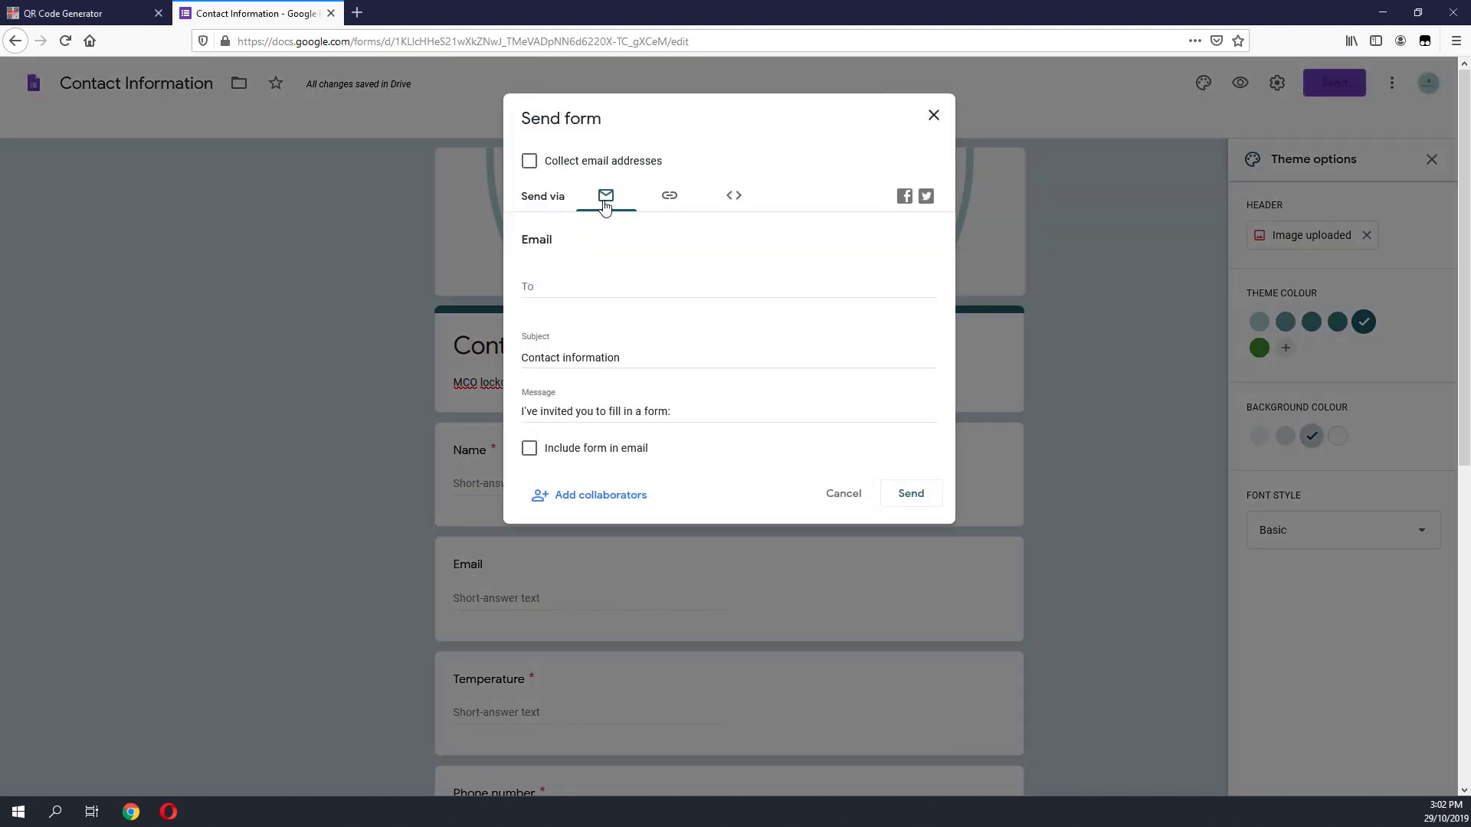
click(671, 201)
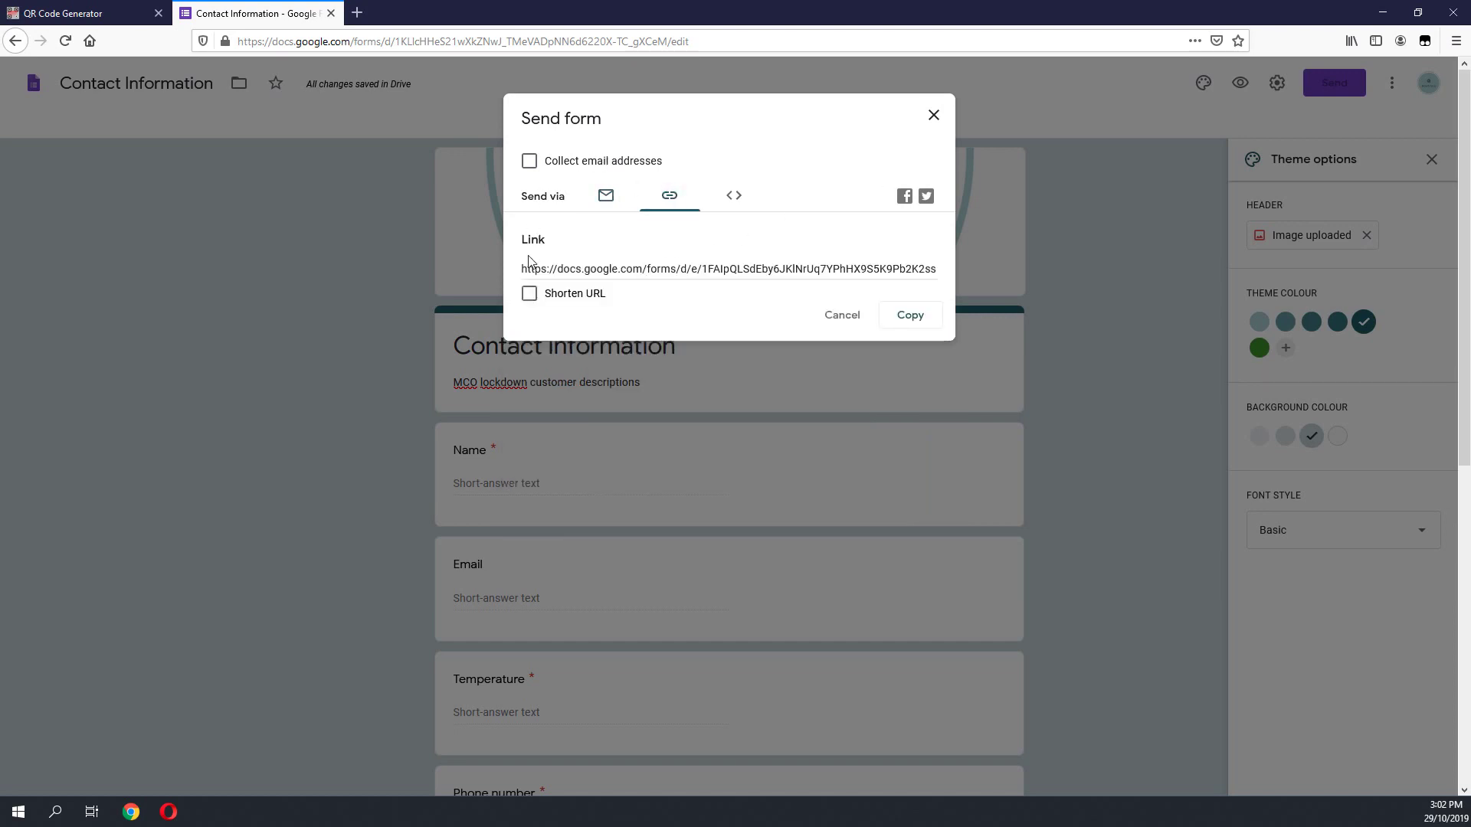
drag(524, 269, 1018, 268)
click(602, 276)
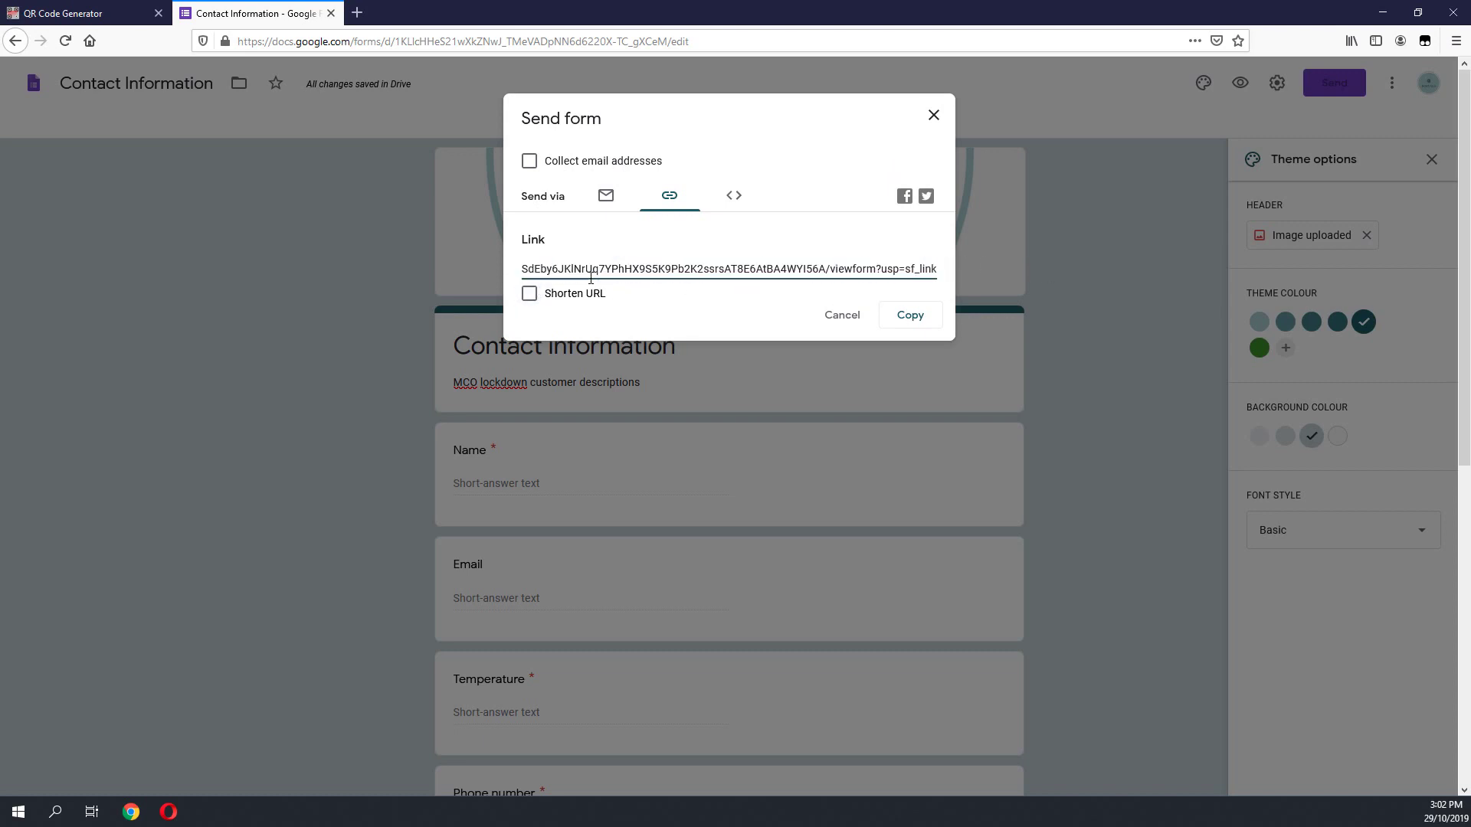
click(881, 275)
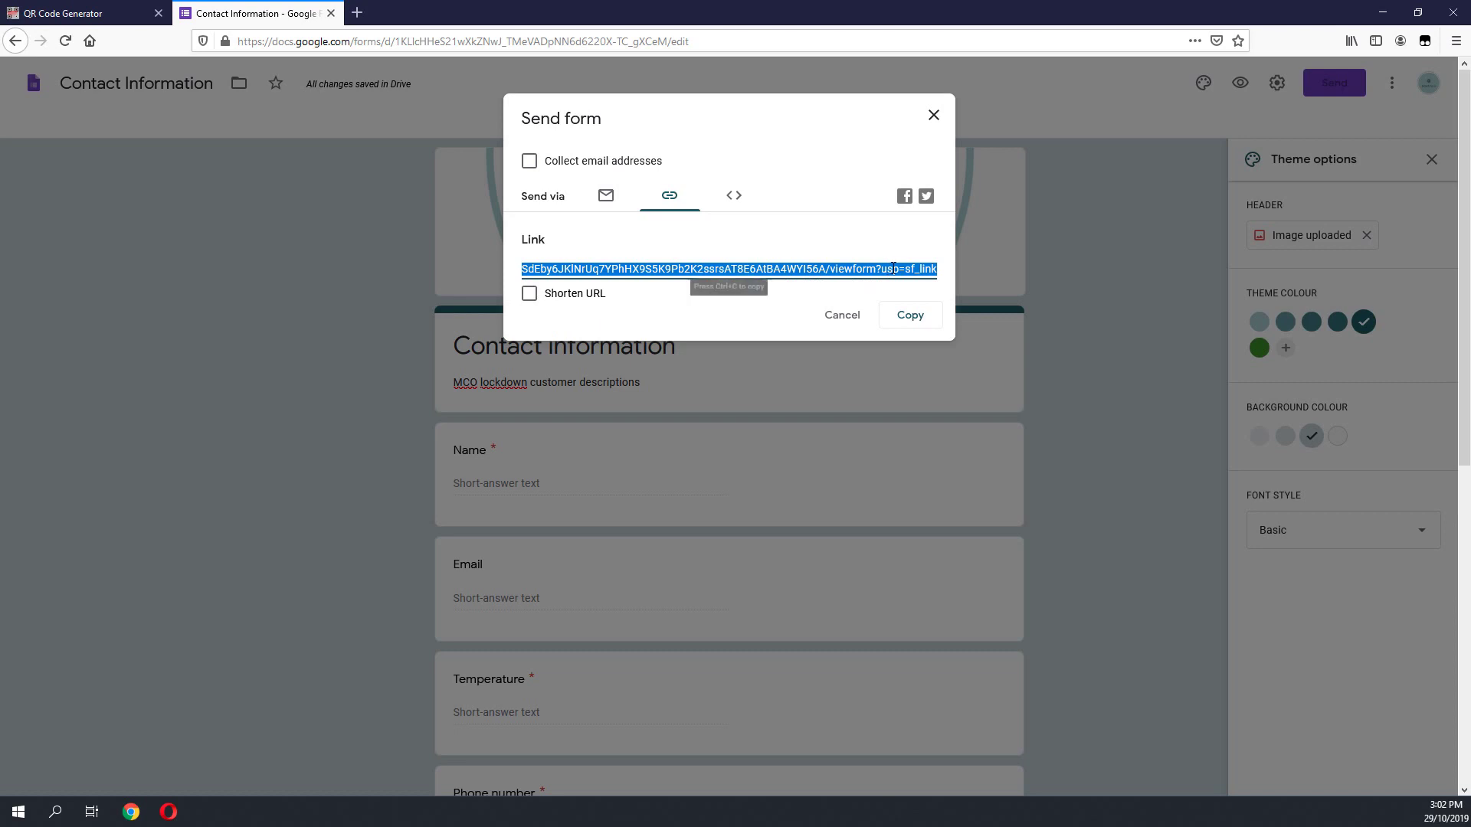
click(583, 270)
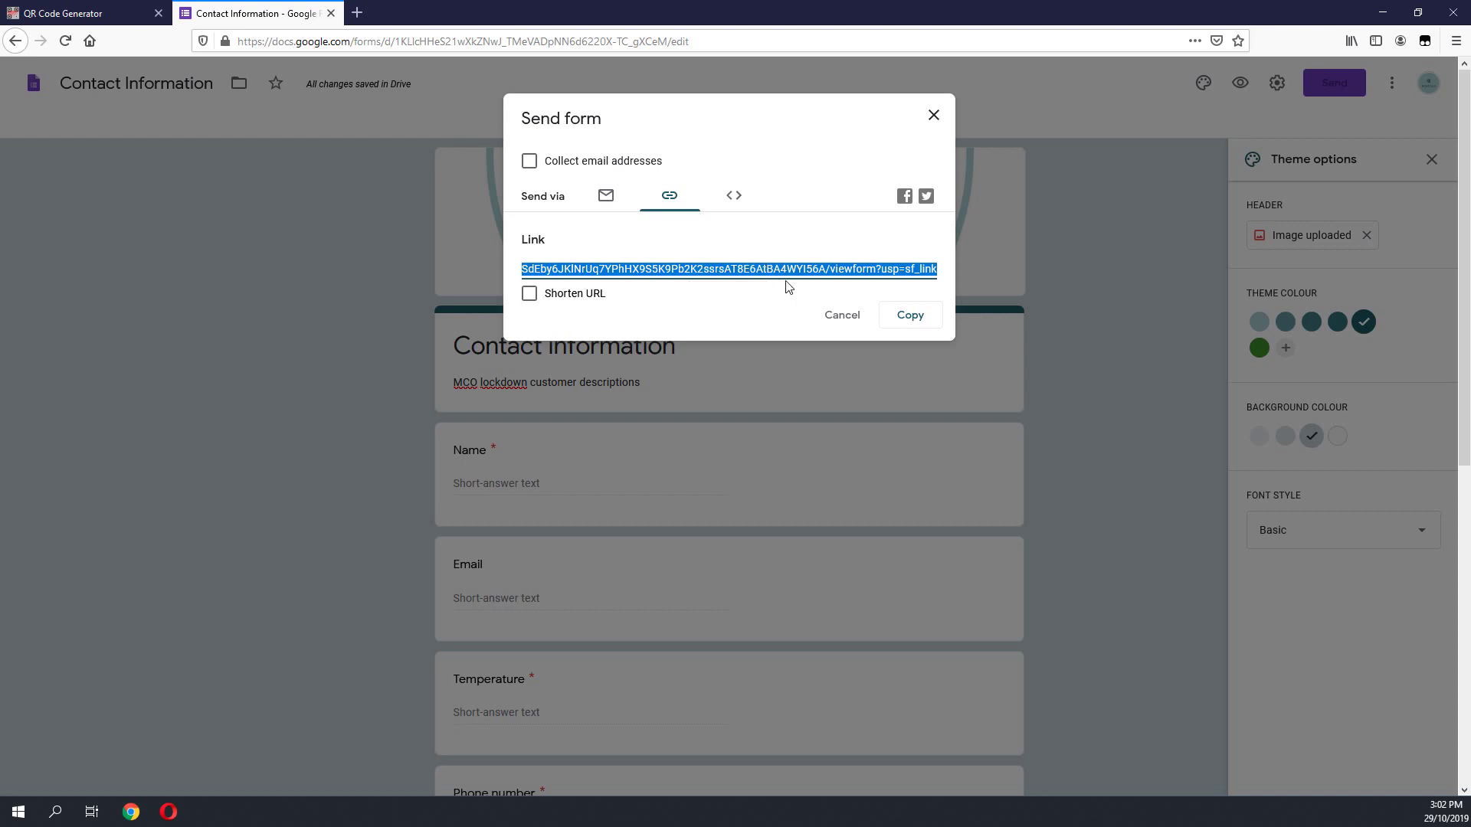
Step: Shorten the form URL, copy it, and bring up the QR code generator page
click(583, 297)
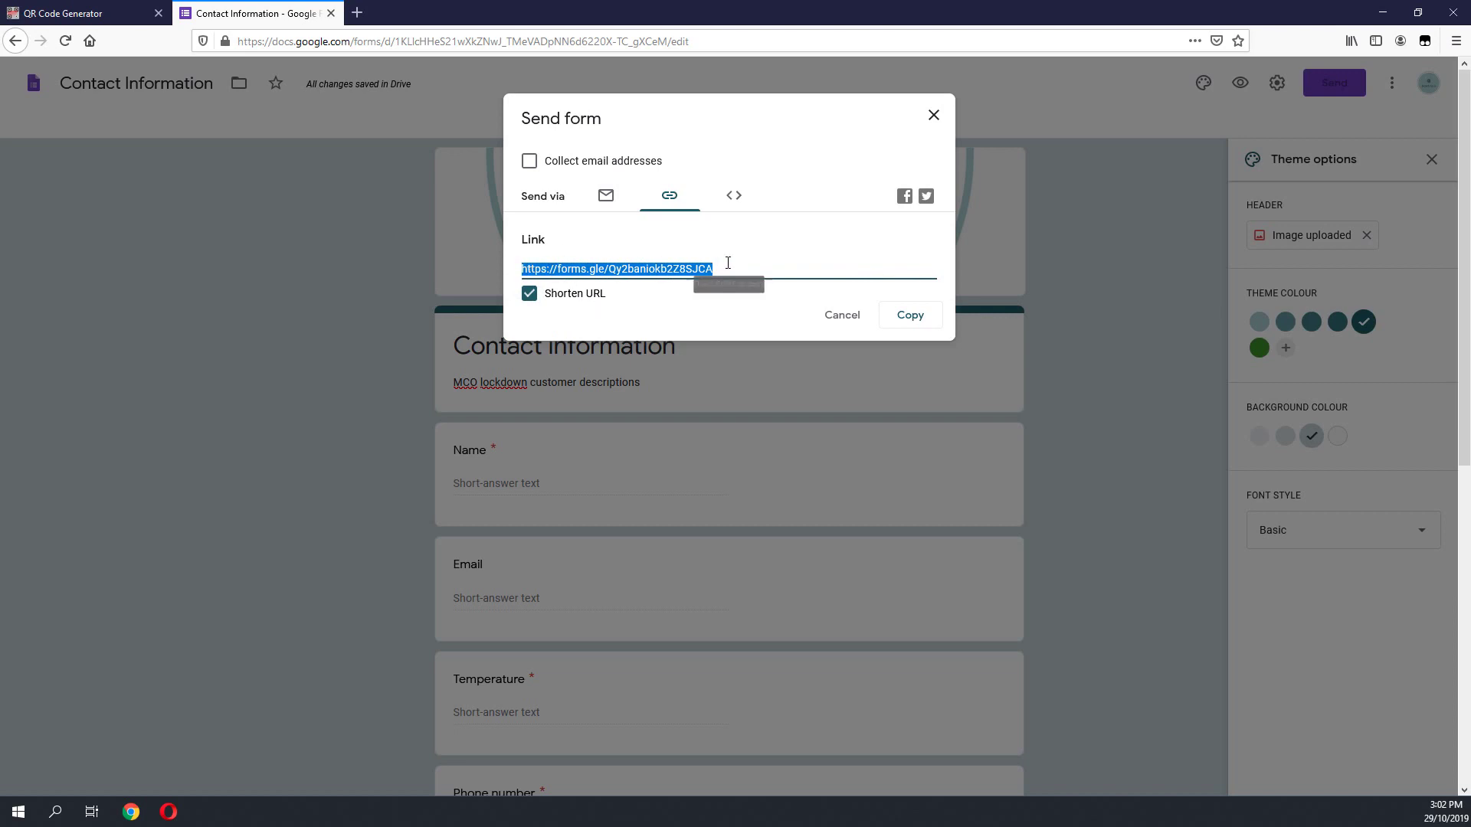
drag(730, 267, 519, 270)
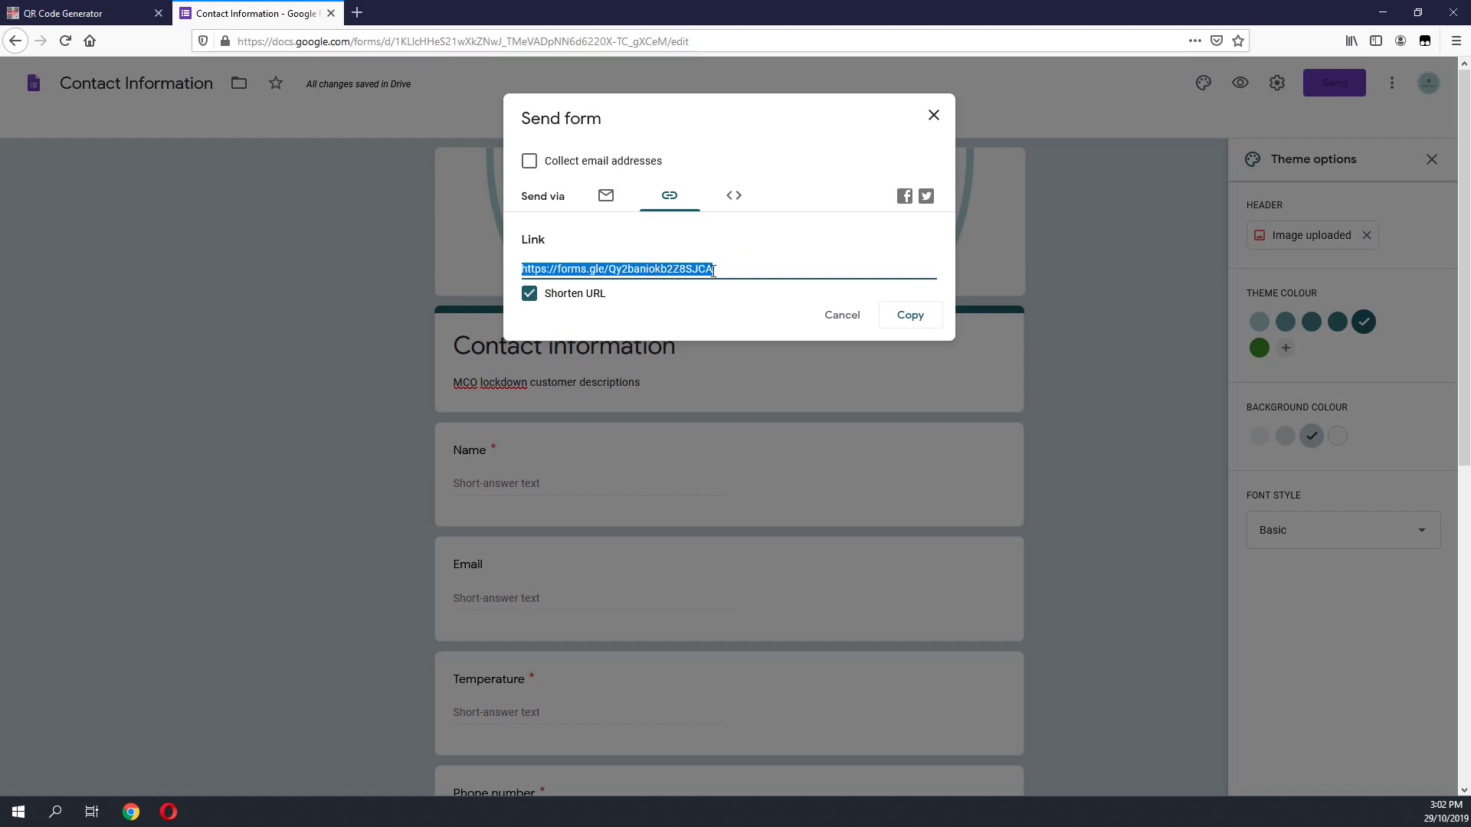
click(919, 317)
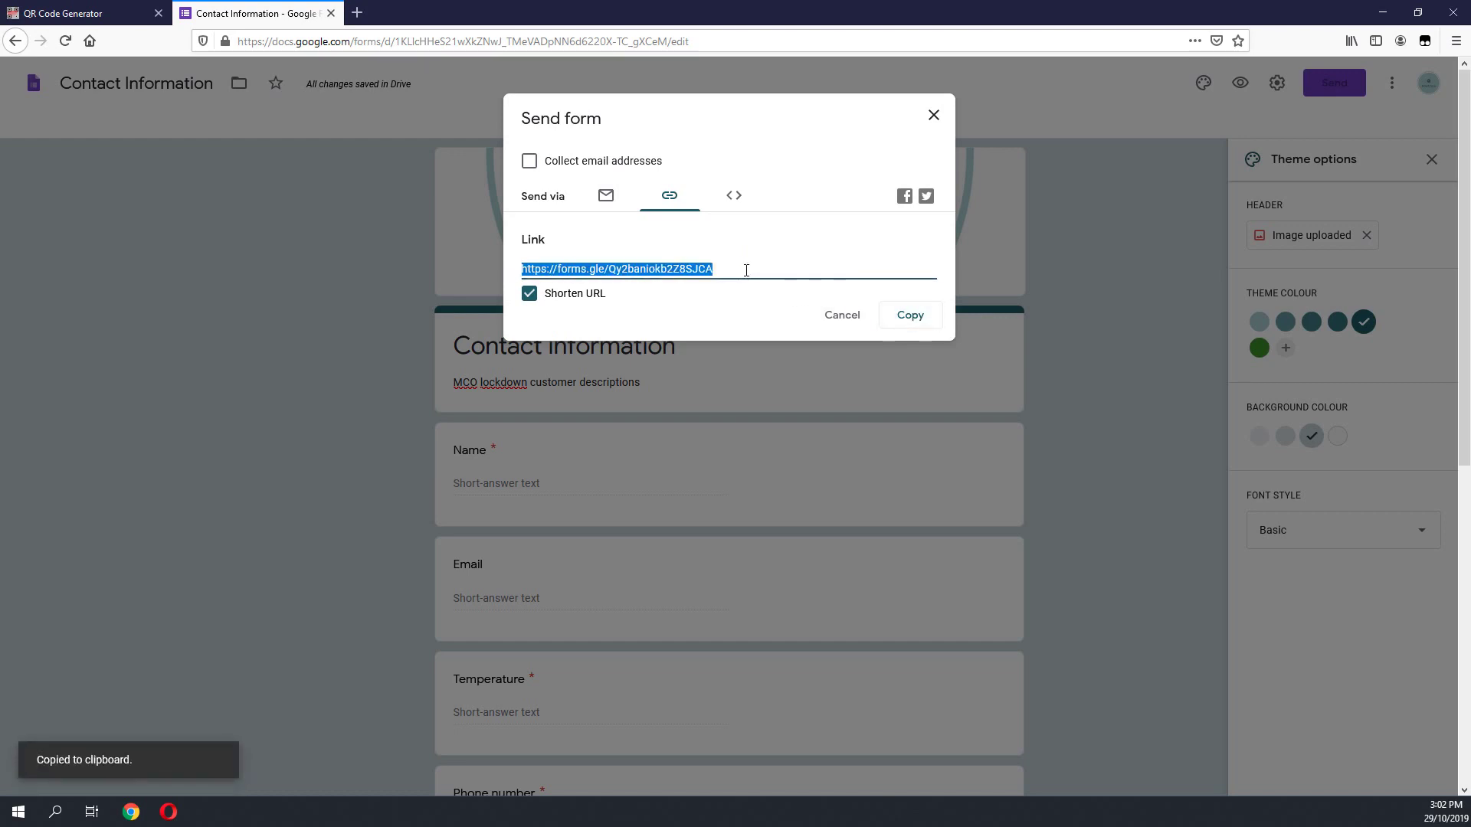
drag(746, 270, 519, 270)
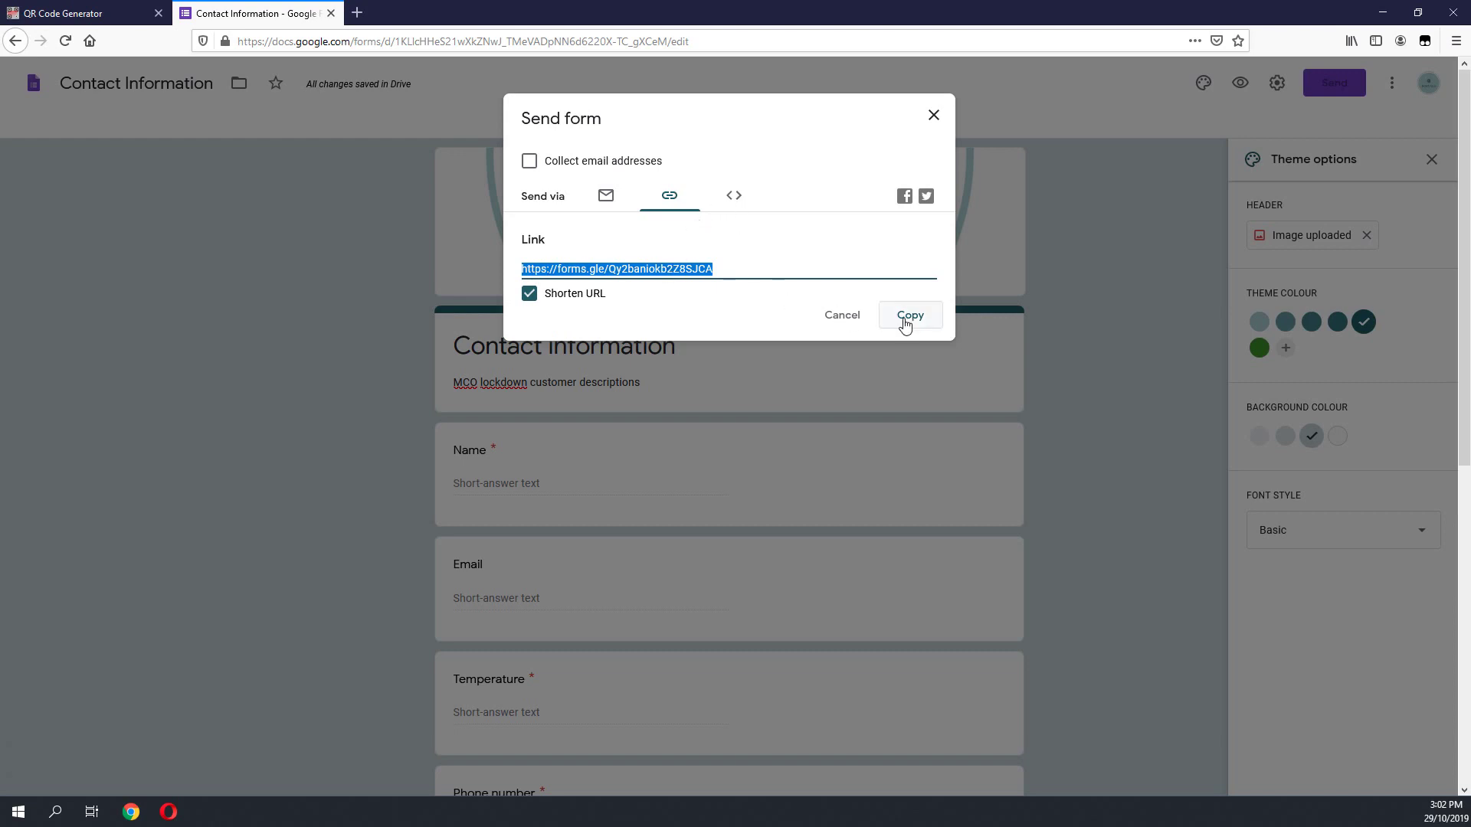
click(739, 267)
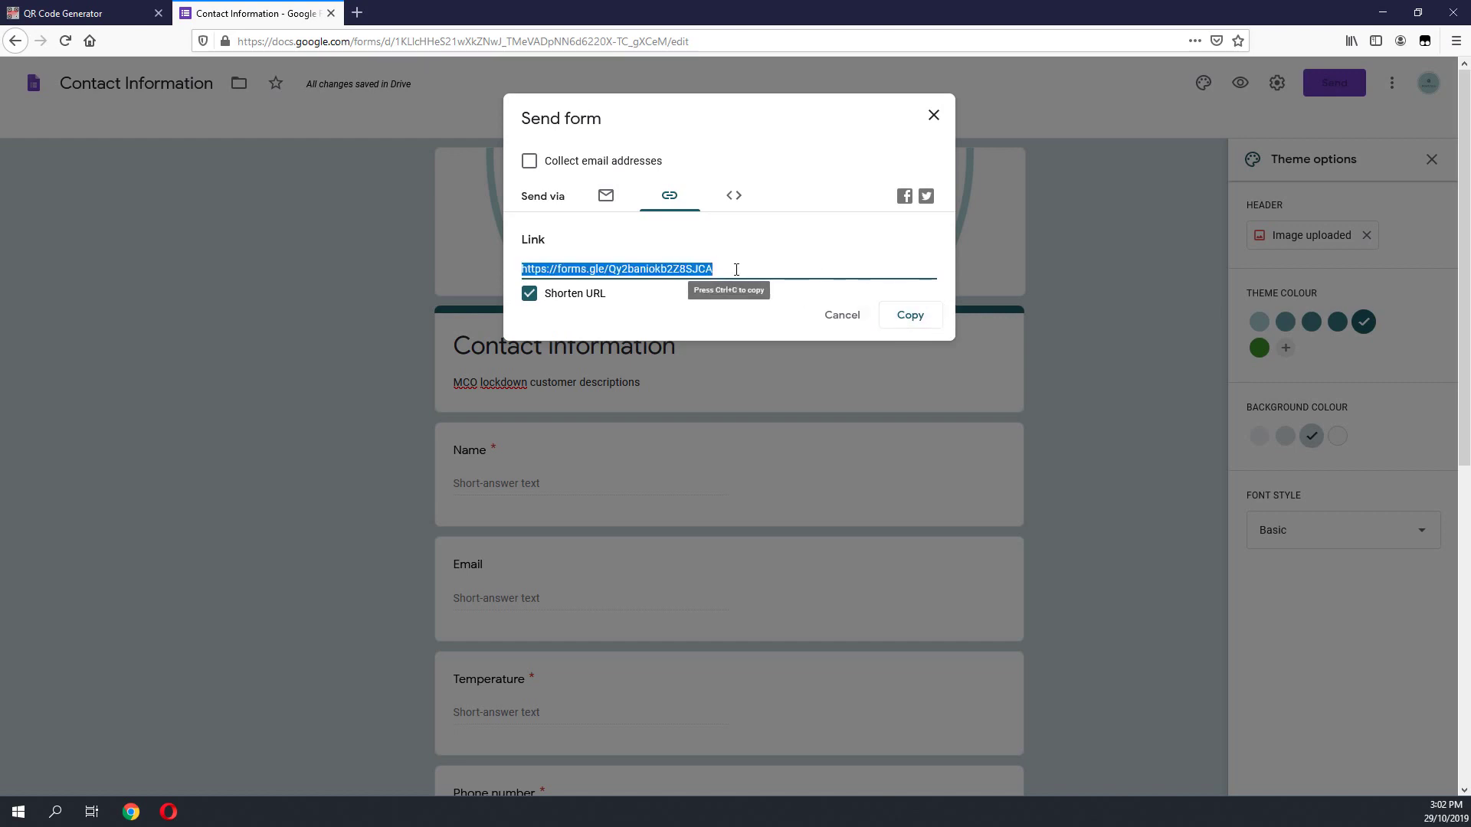
click(733, 270)
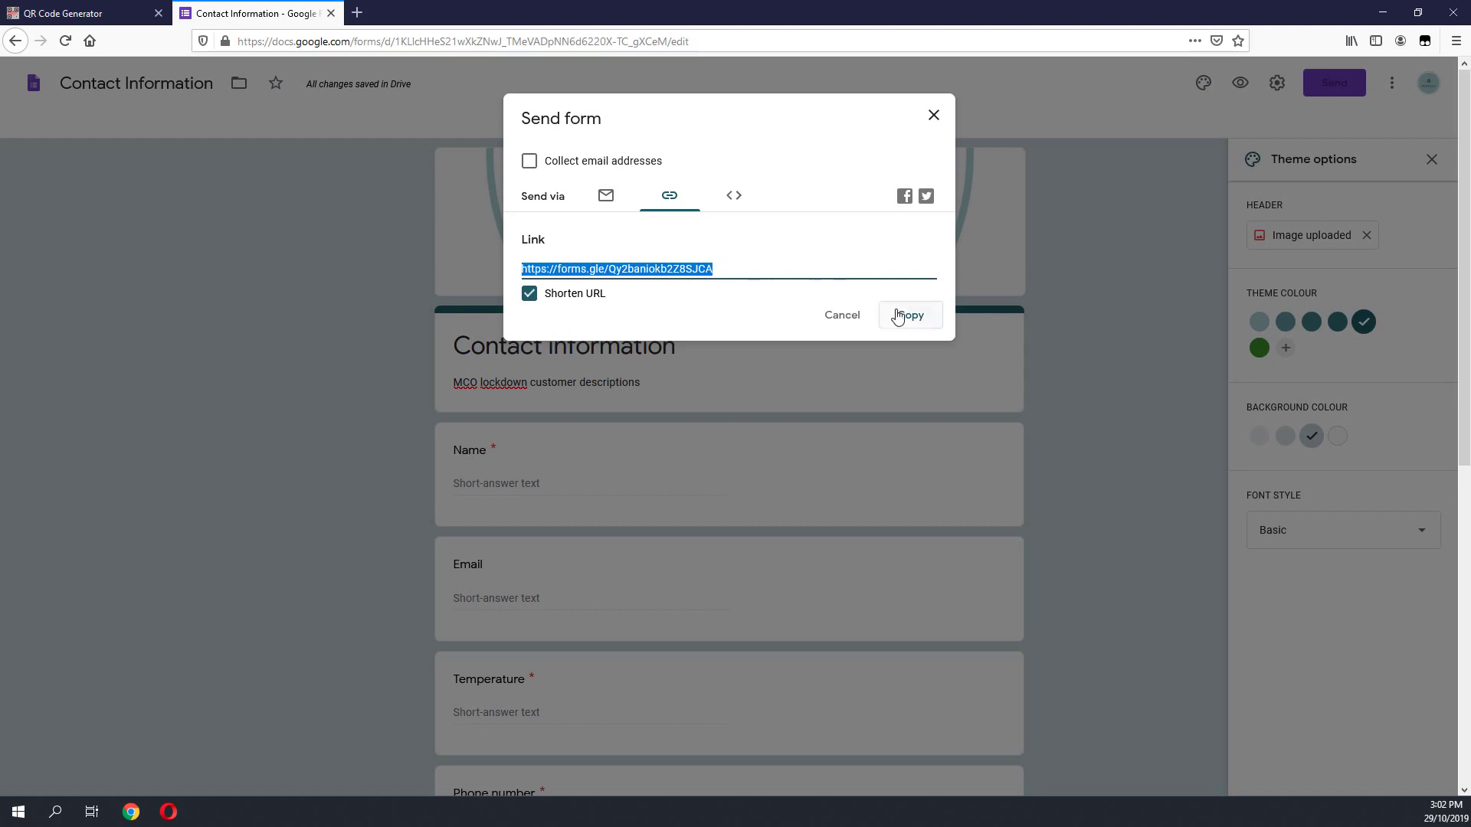
drag(84, 13, 414, 35)
click(466, 40)
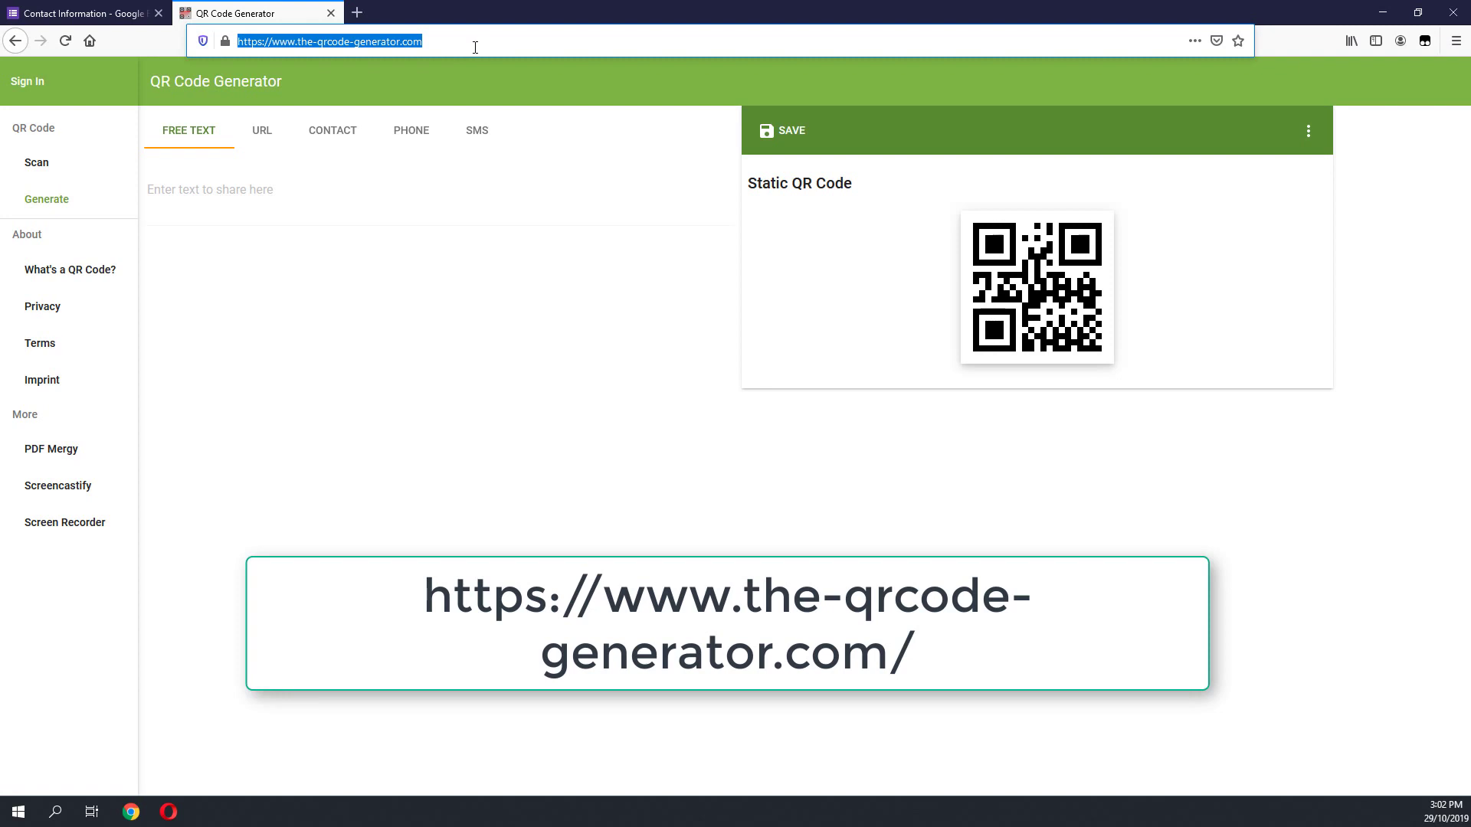
Step: Paste the form's short link into the QR generator's URL field
click(115, 13)
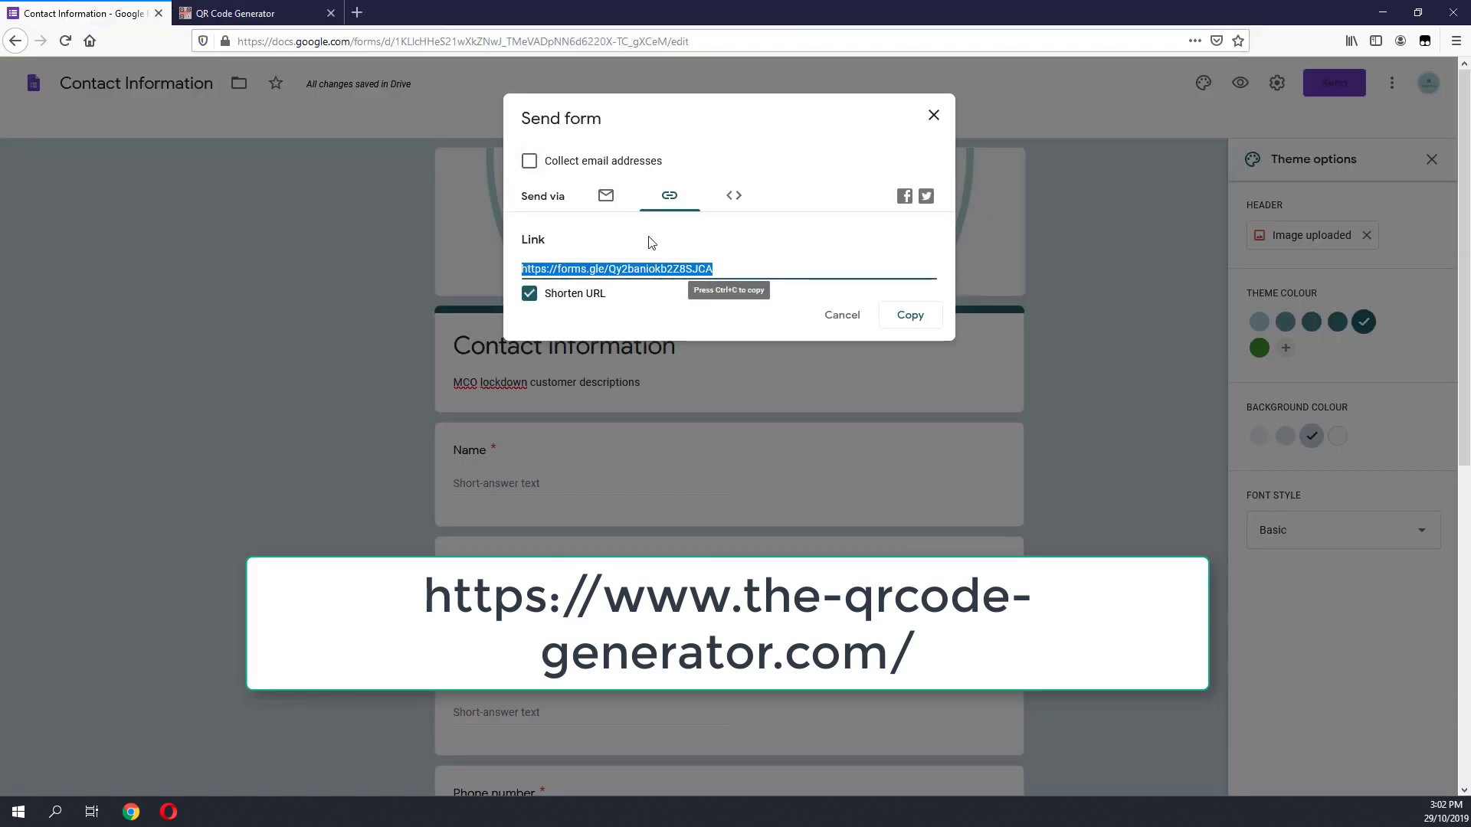
click(651, 268)
key(ctrl+a)
click(240, 13)
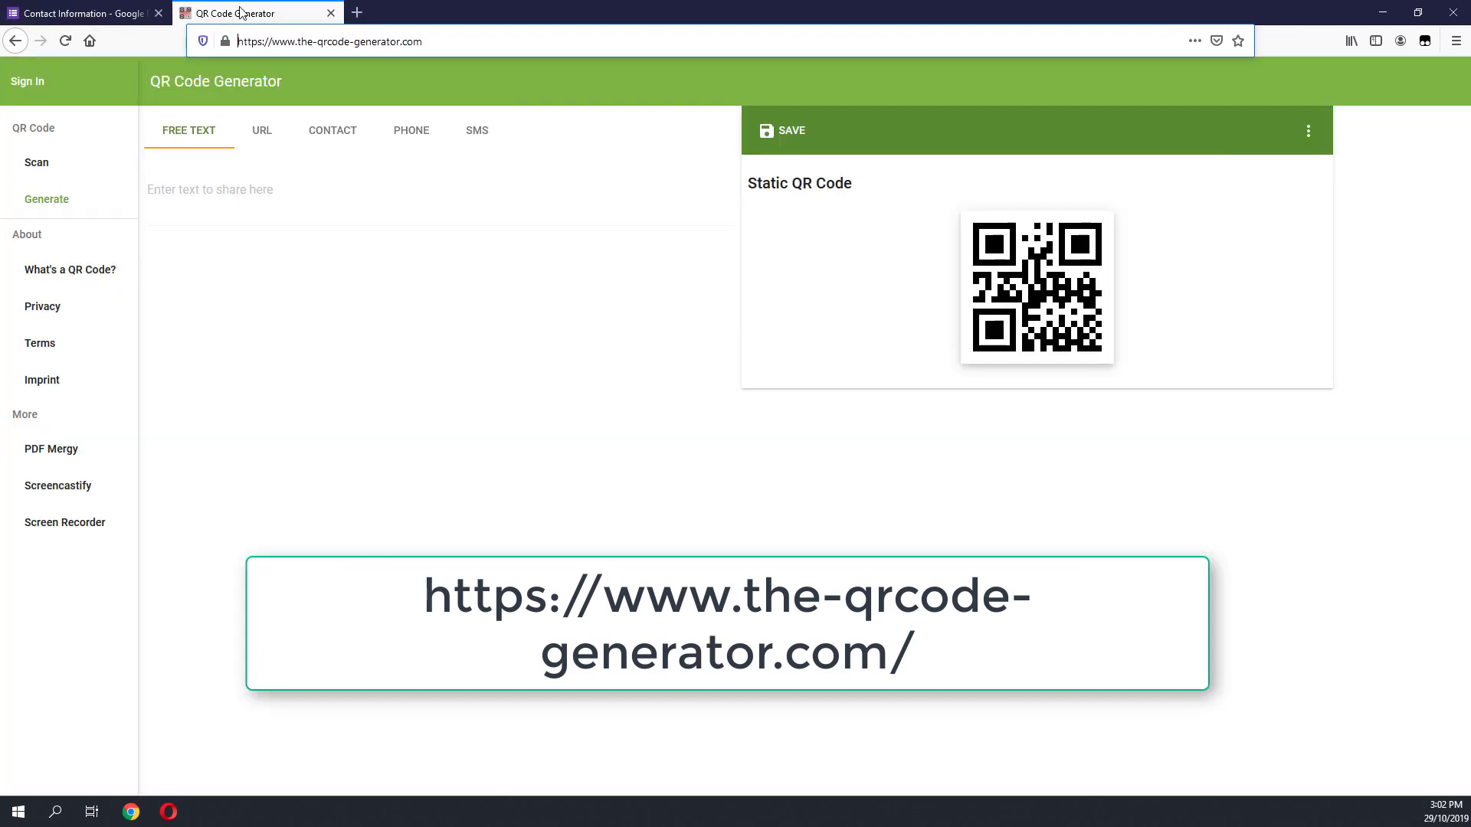
click(262, 138)
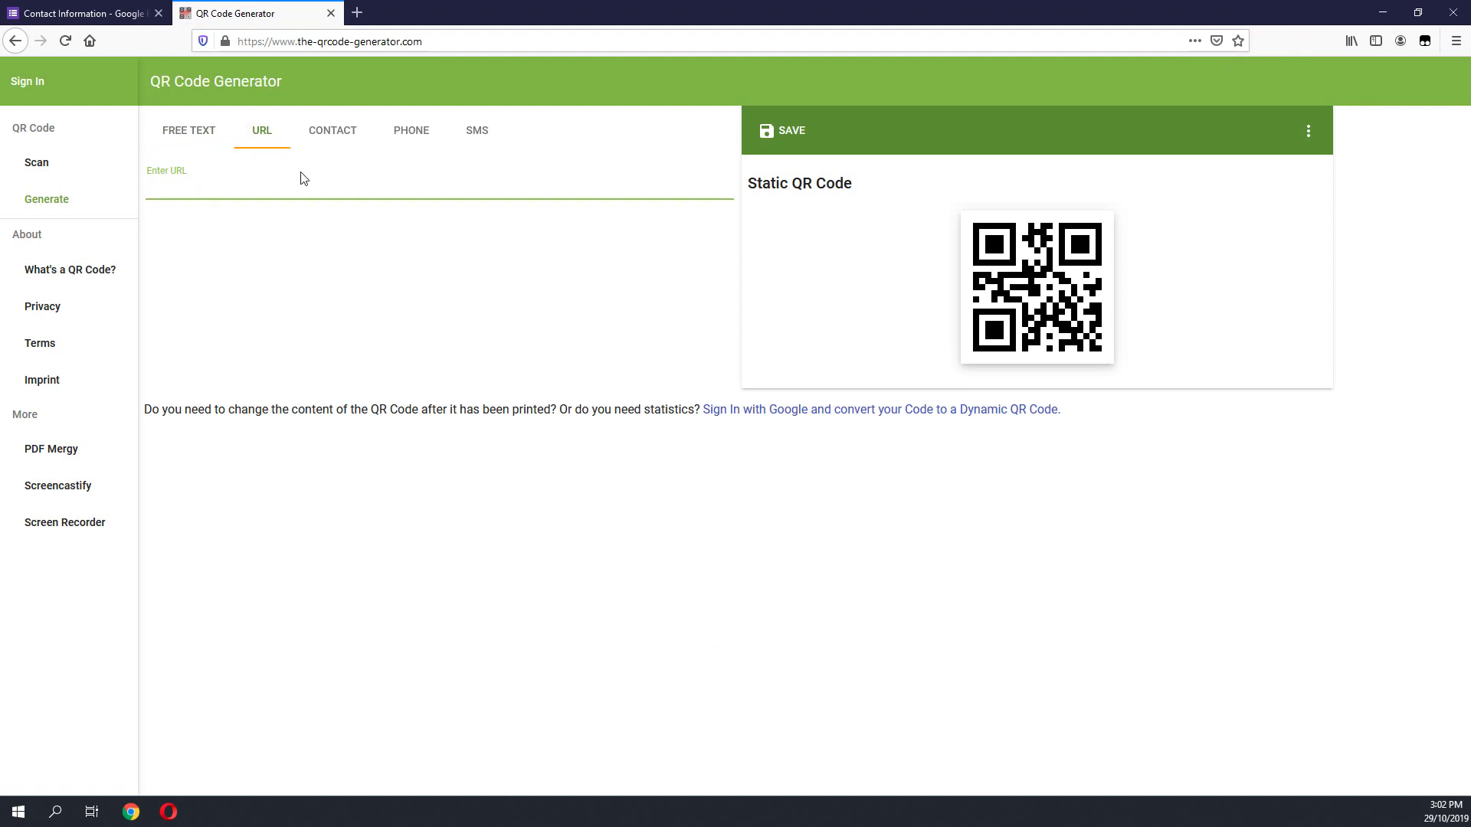
key(ctrl+v)
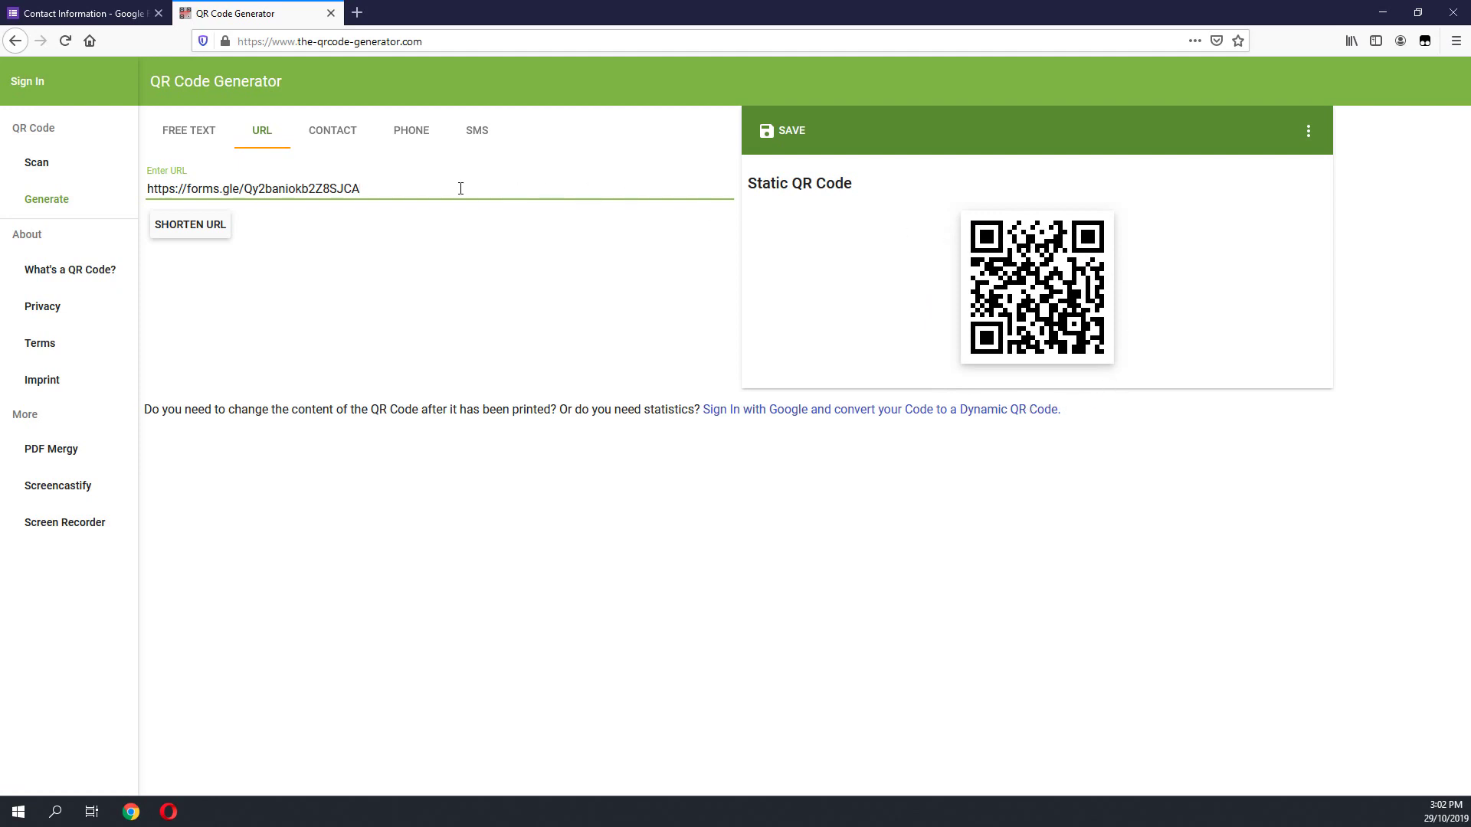
drag(460, 188, 123, 192)
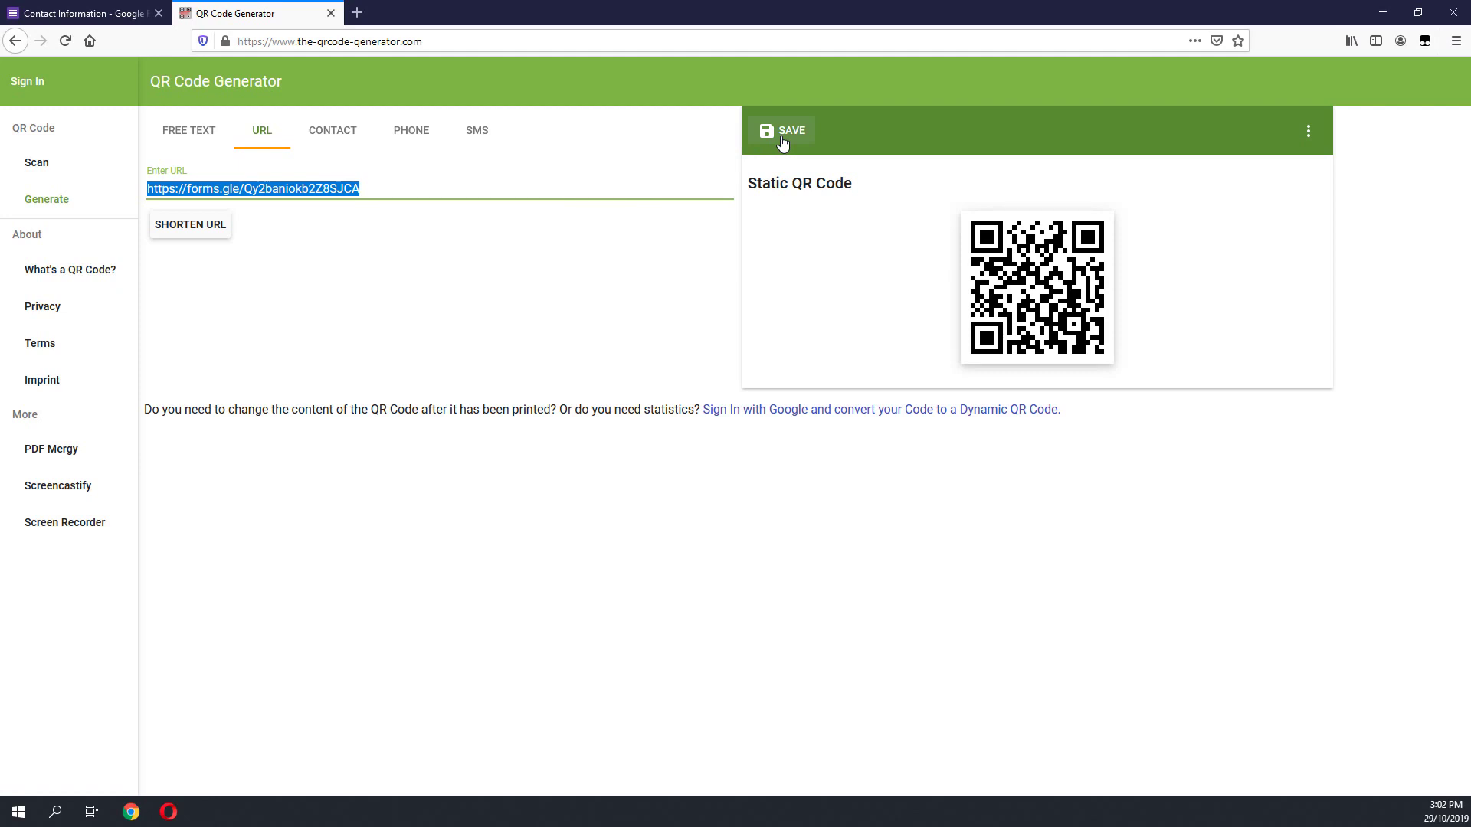
Step: Save the QR code as a PNG named 'contactracingform'
click(782, 142)
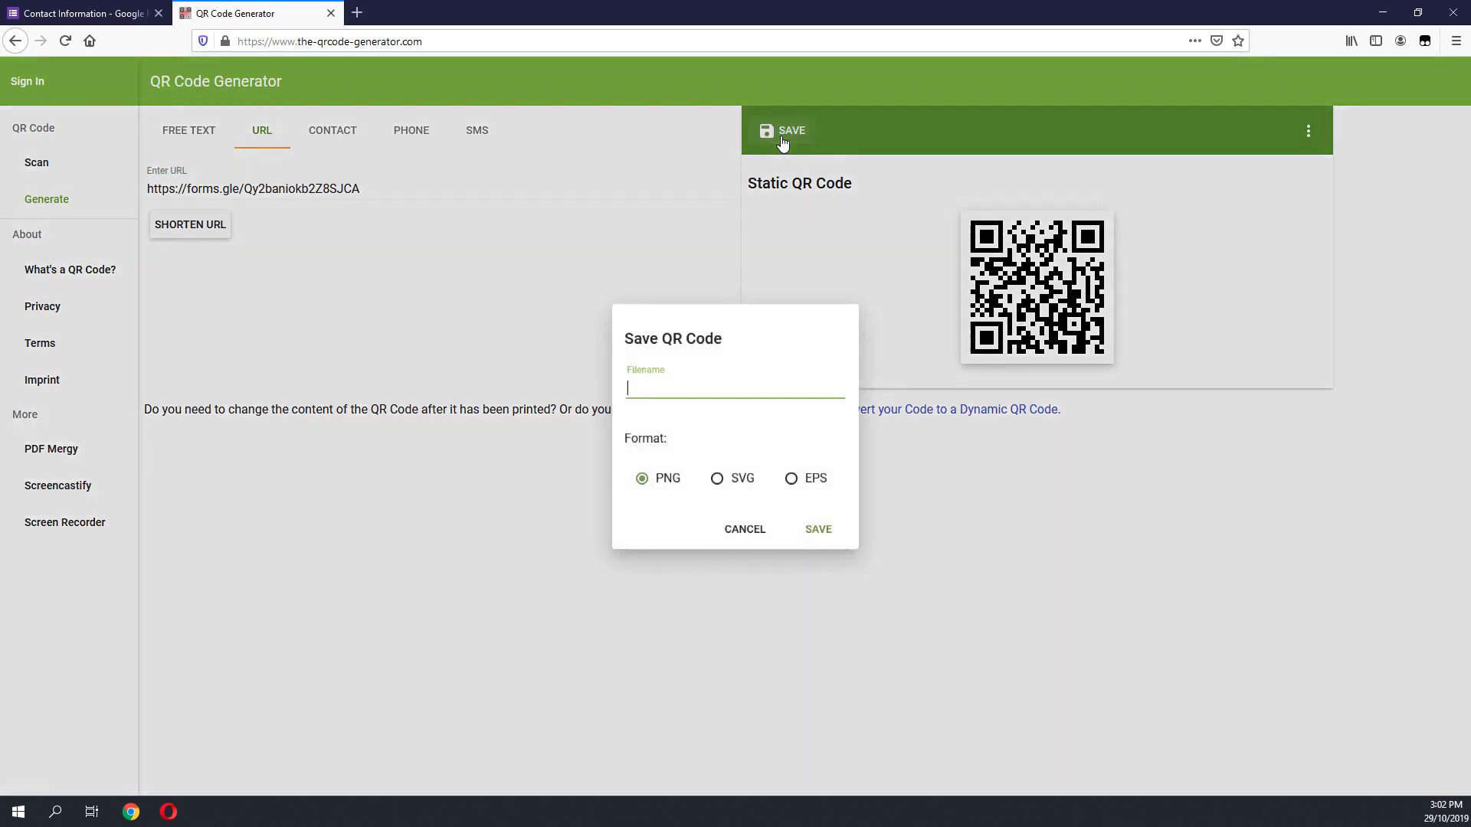
click(678, 393)
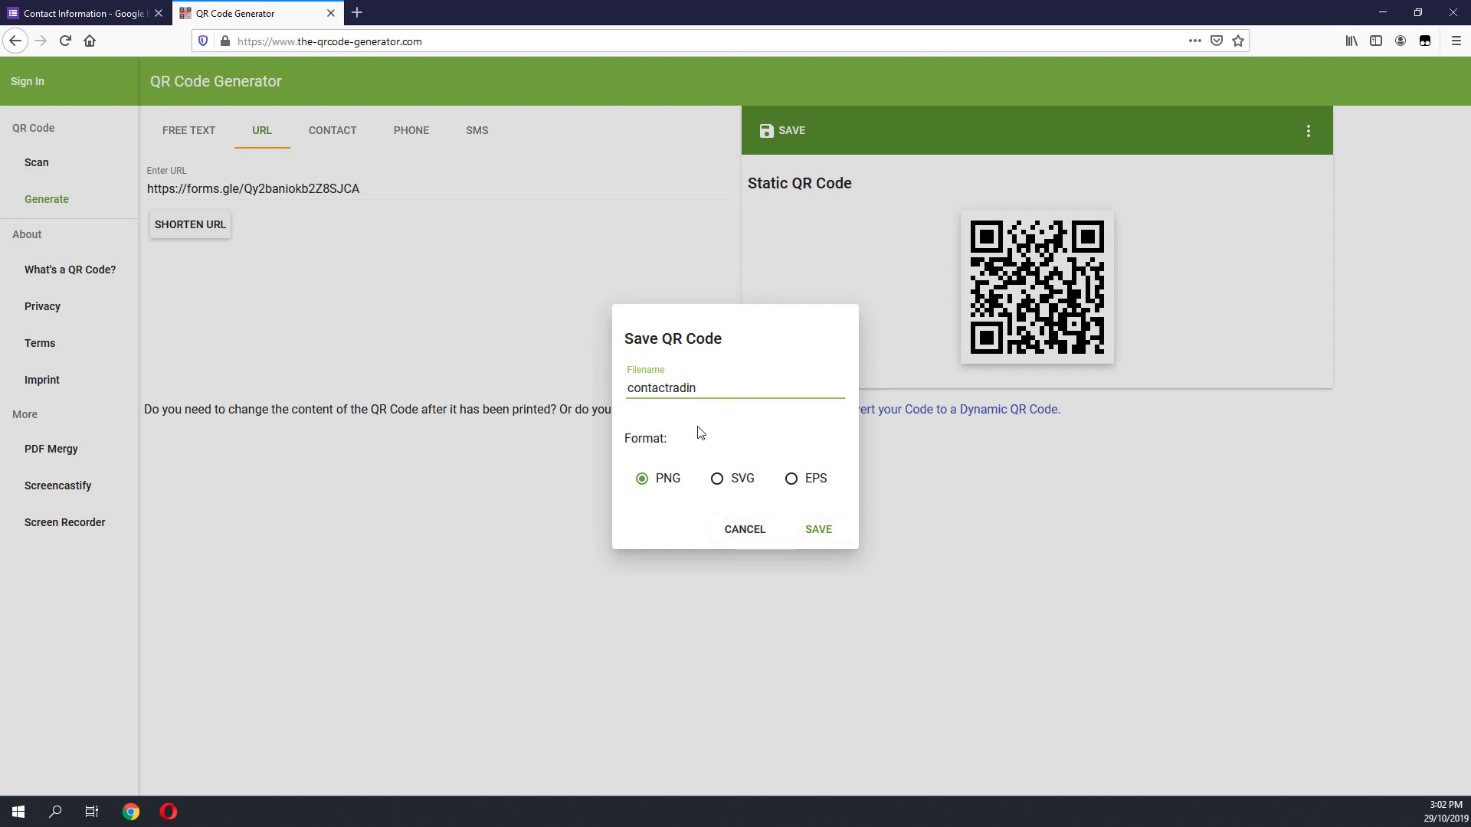
text(contactradi)
key(BackSpace)
key(BackSpace)
text(cingform)
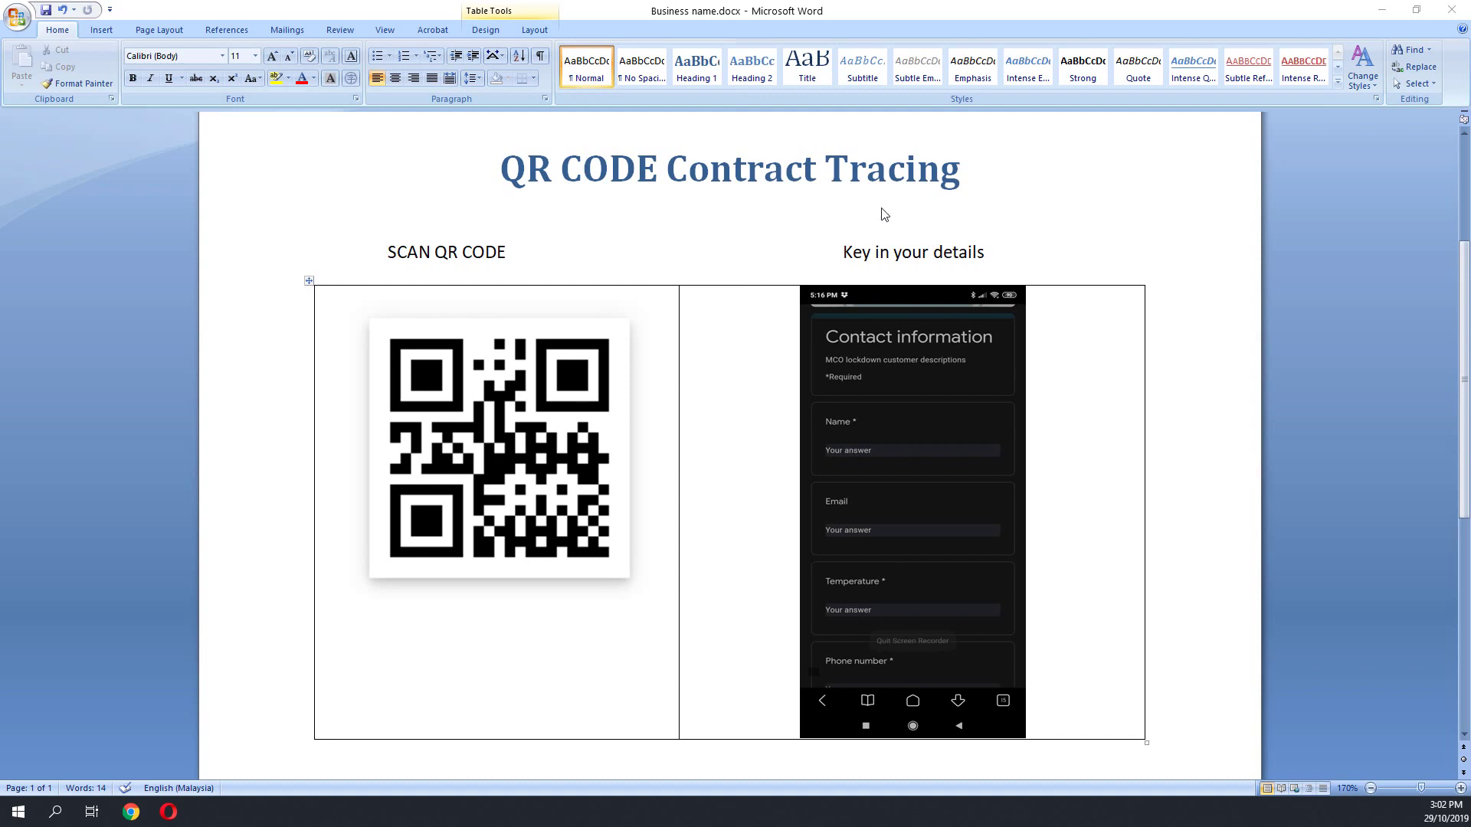
click(533, 448)
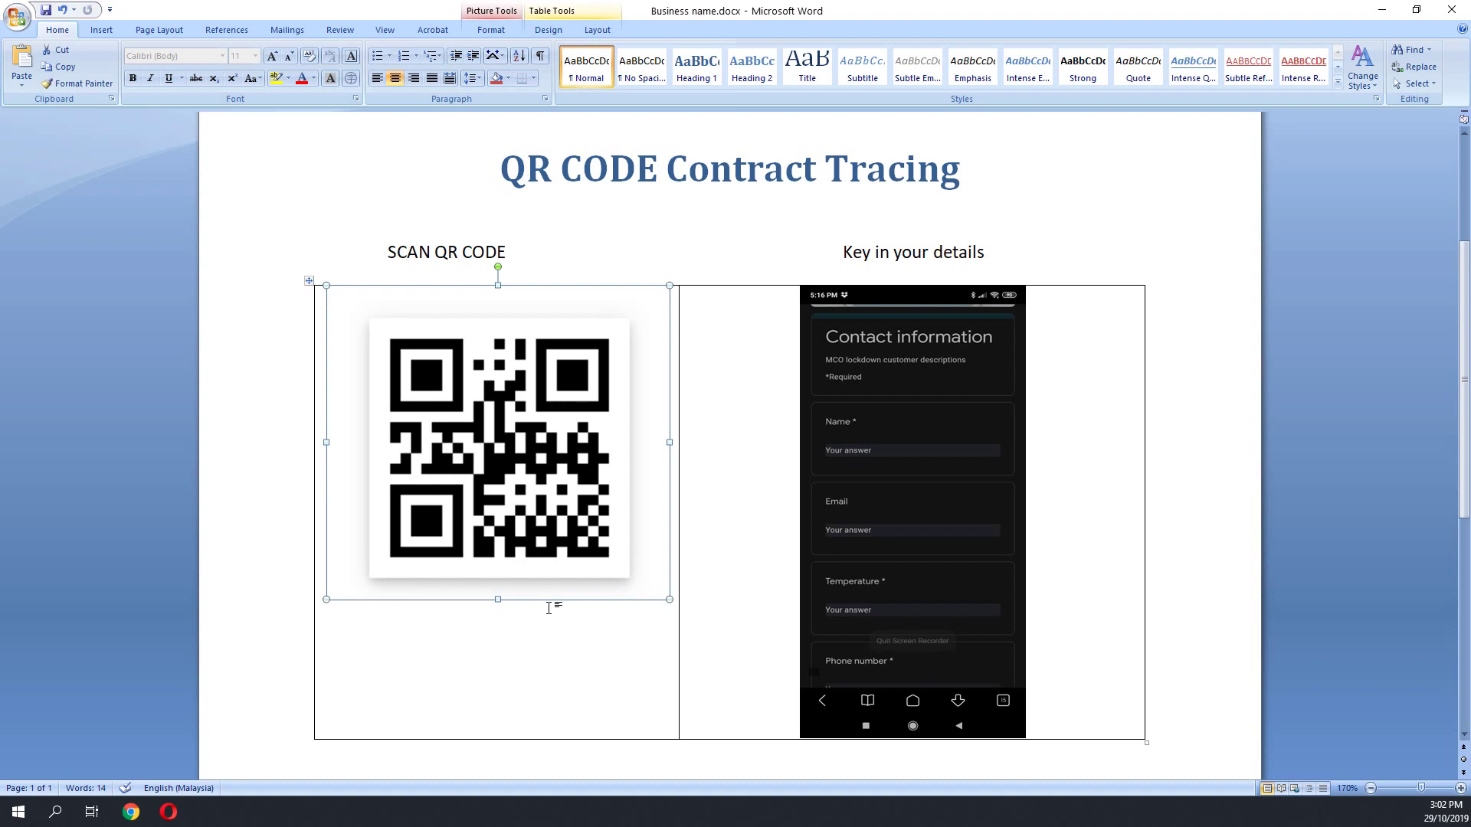
drag(332, 154, 1159, 610)
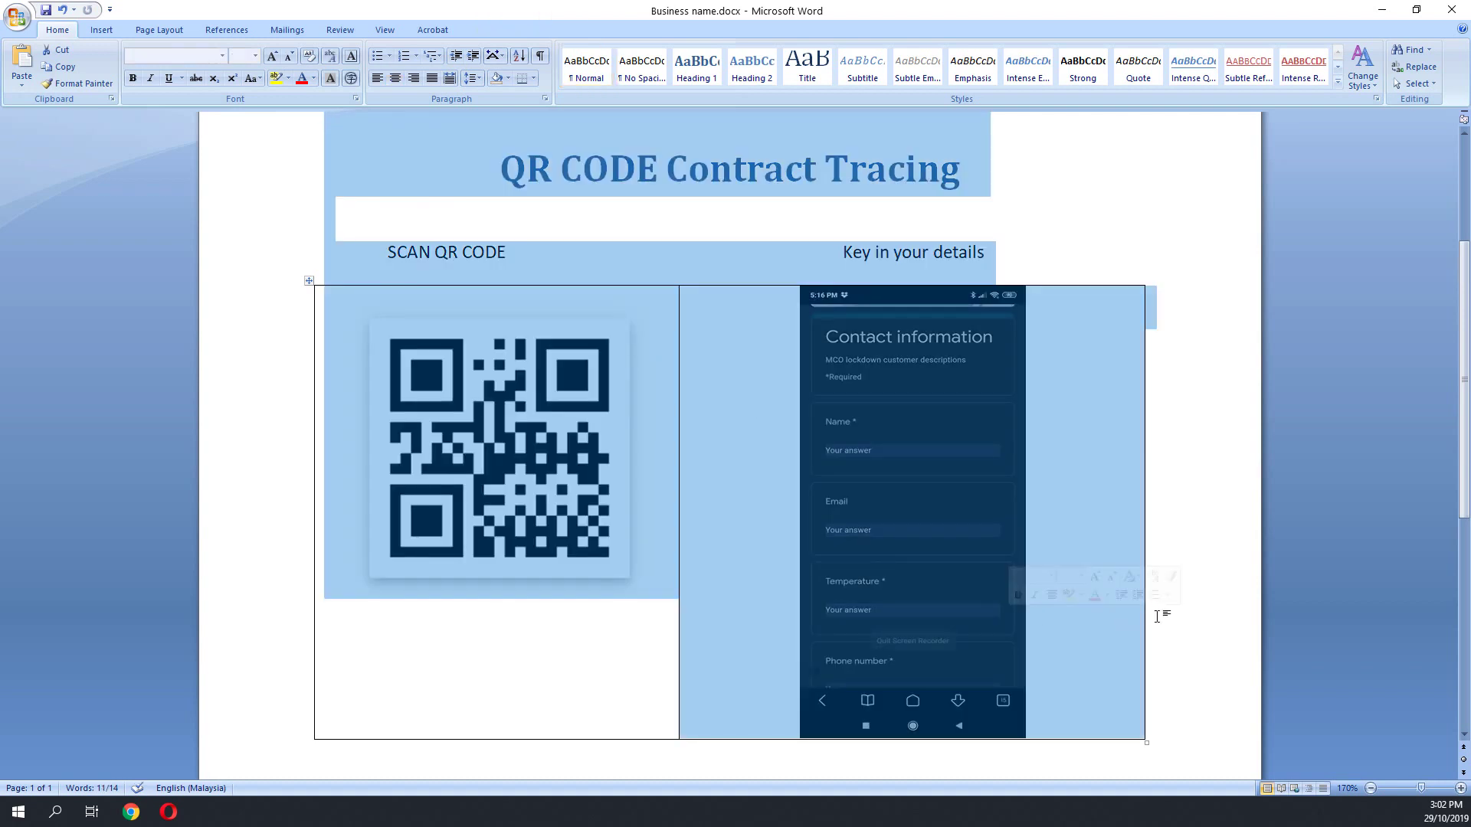
click(1166, 608)
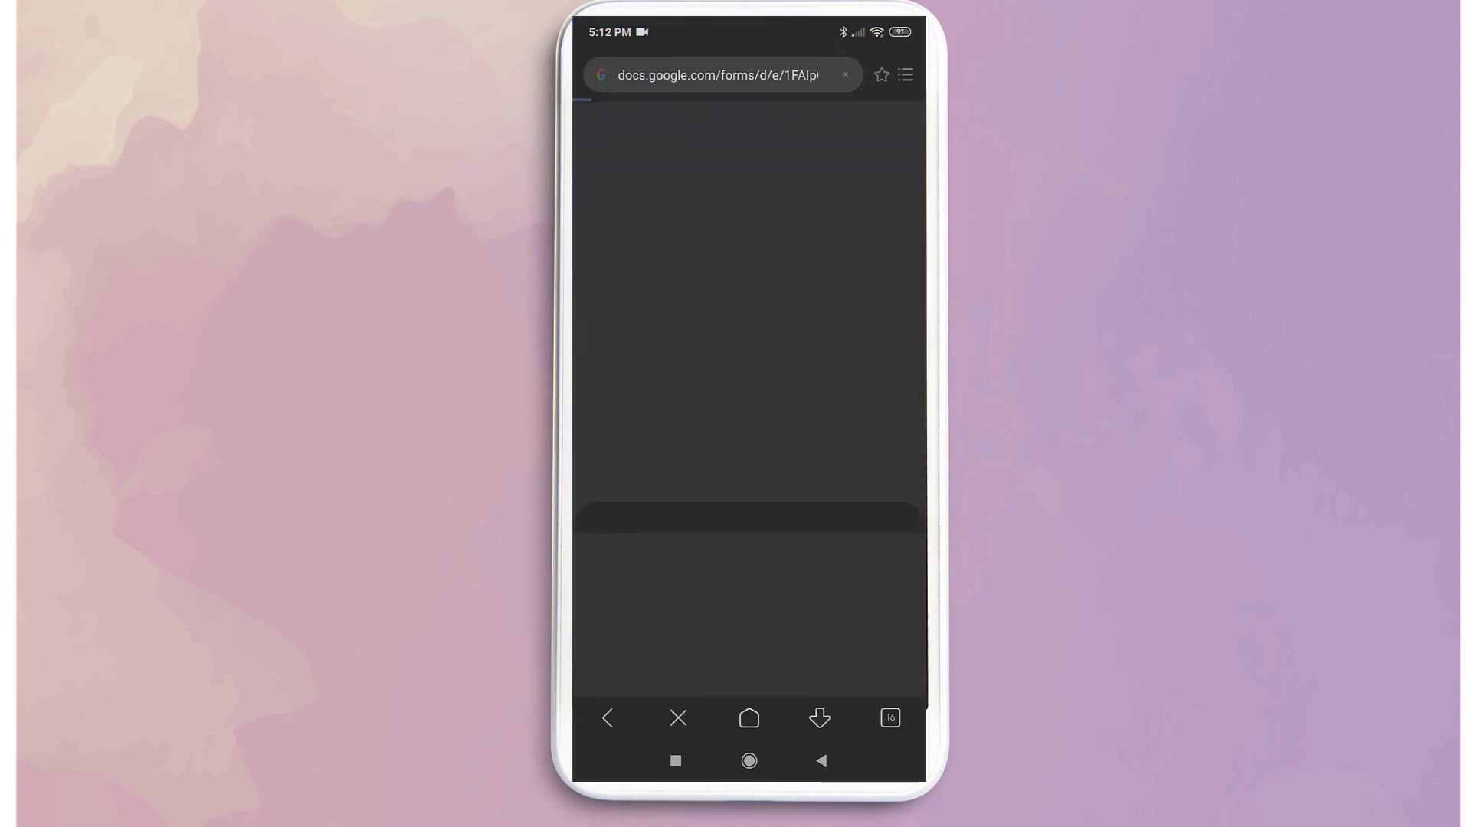
Step: Enter the respondent's name, email address, temperature 36 and phone number
click(689, 430)
text(Ho)
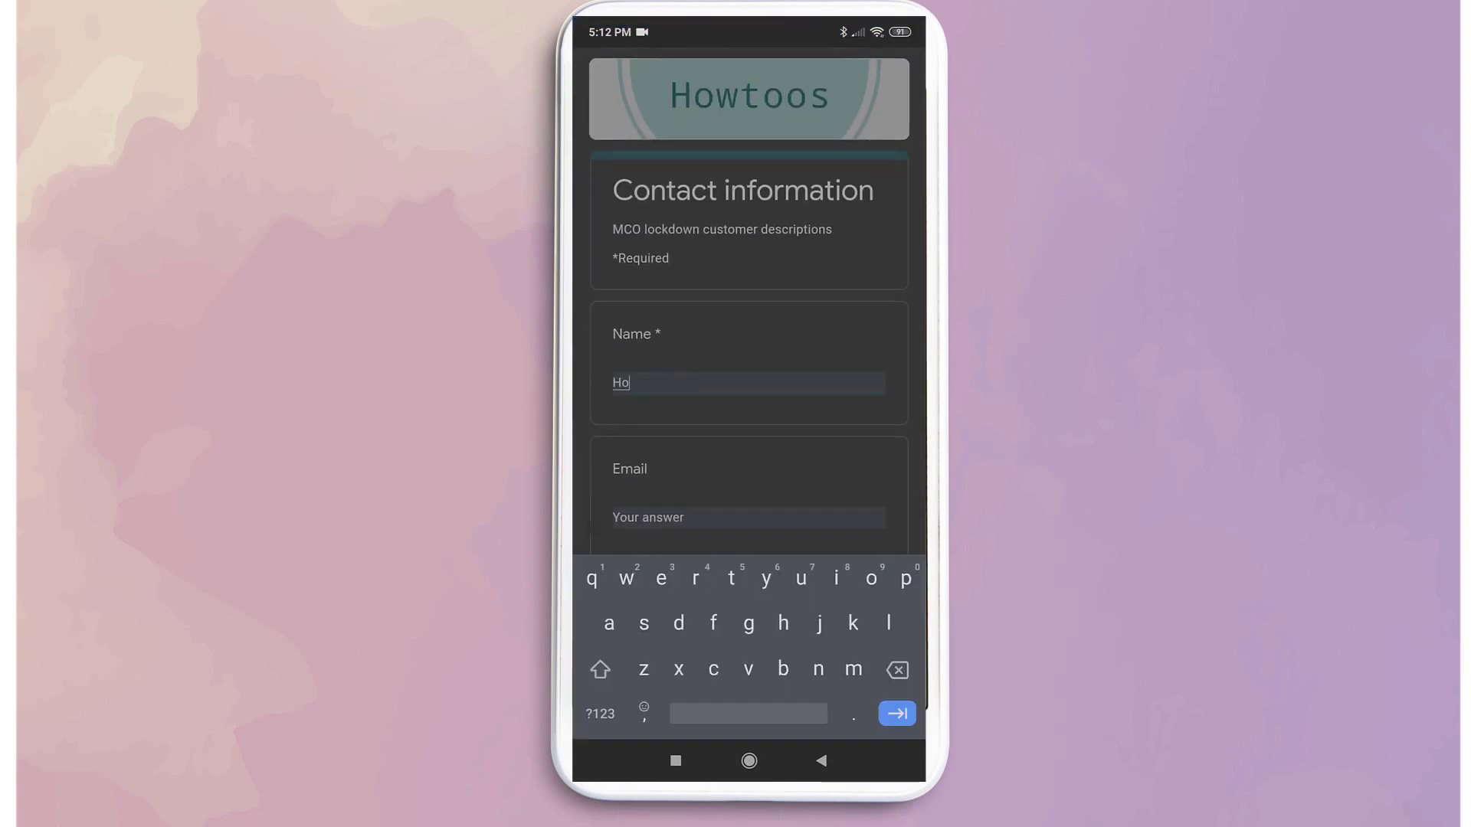
text(w toos)
key(Tab)
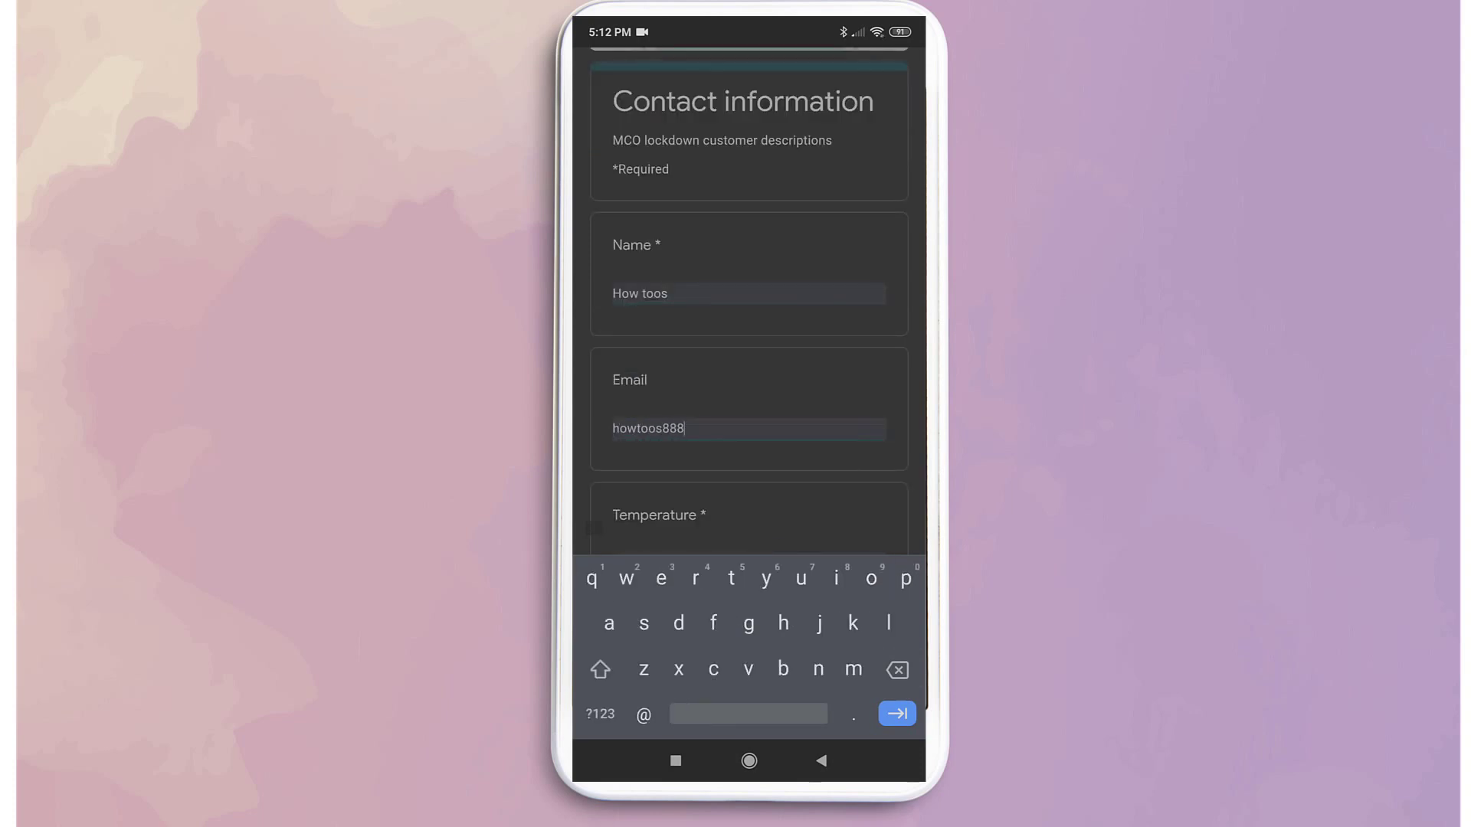
key(Tab)
text(36)
key(Tab)
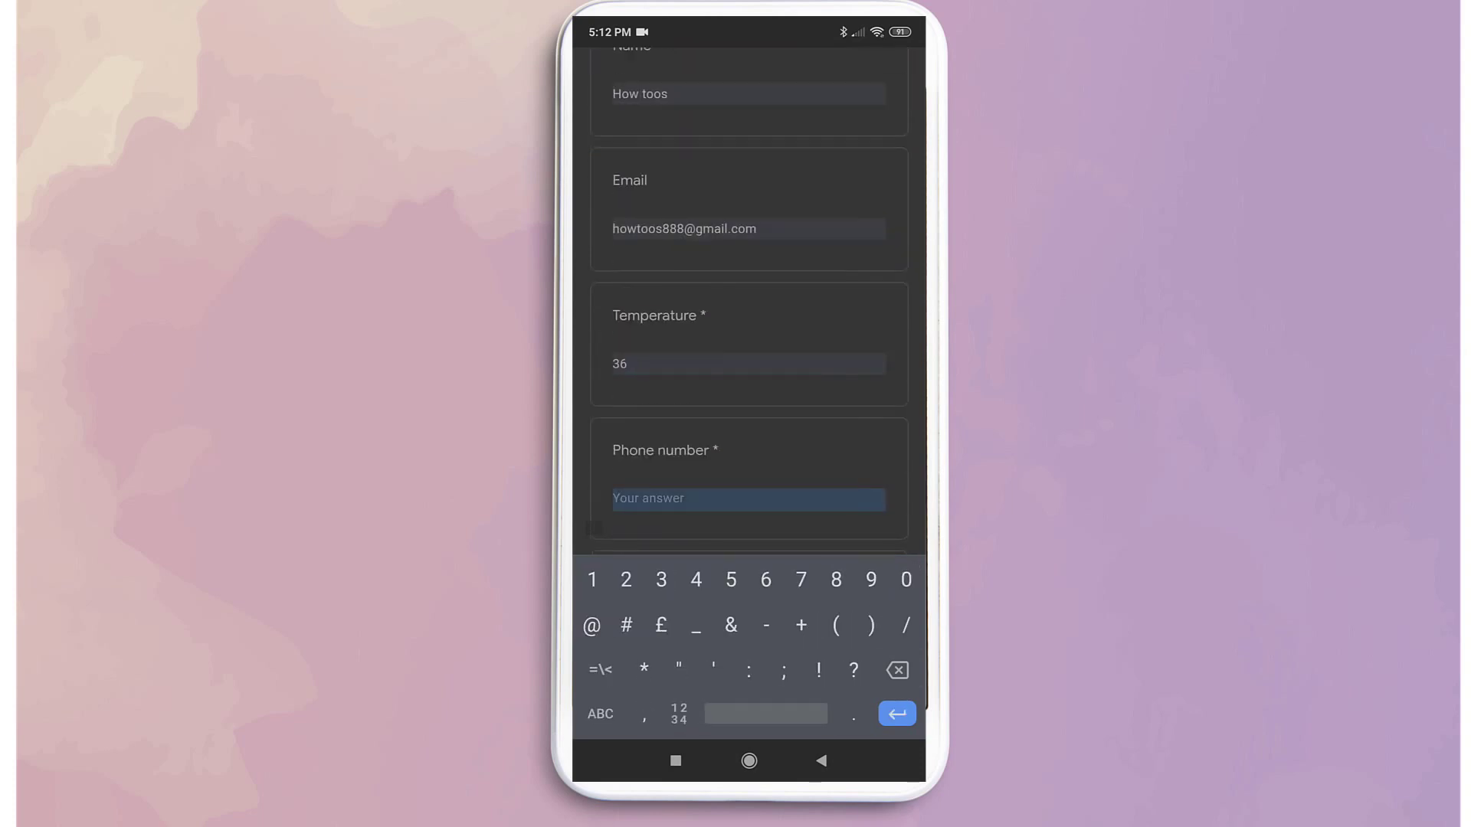
text(0123456789)
Step: Enter the IC number, Time In 02:00 and Time Out 03:00, then submit the form
key(Tab)
text(89000009999)
key(Tab)
text(0200)
key(Tab)
text(030)
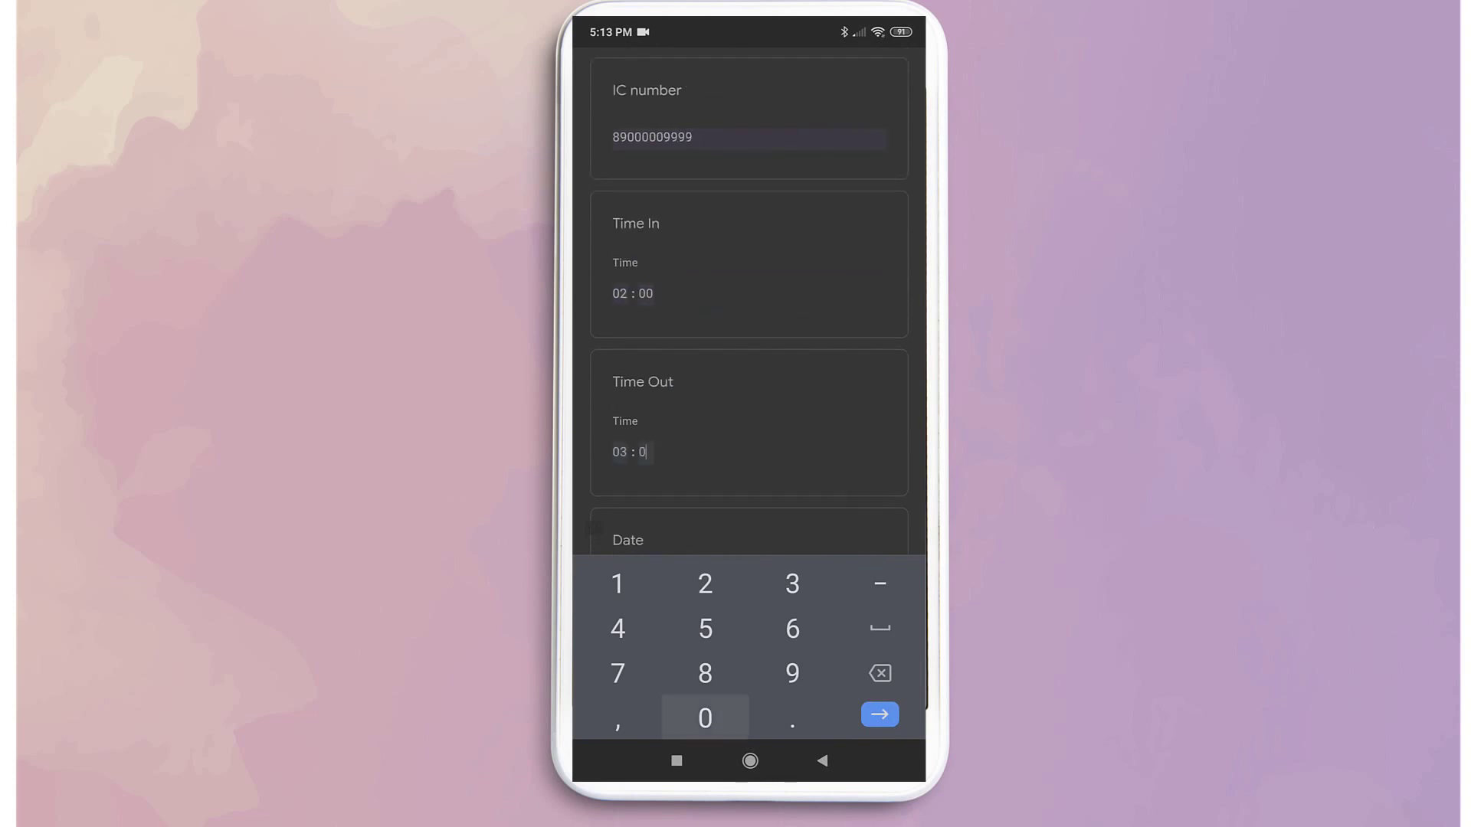
text(0)
key(Tab)
key(Return)
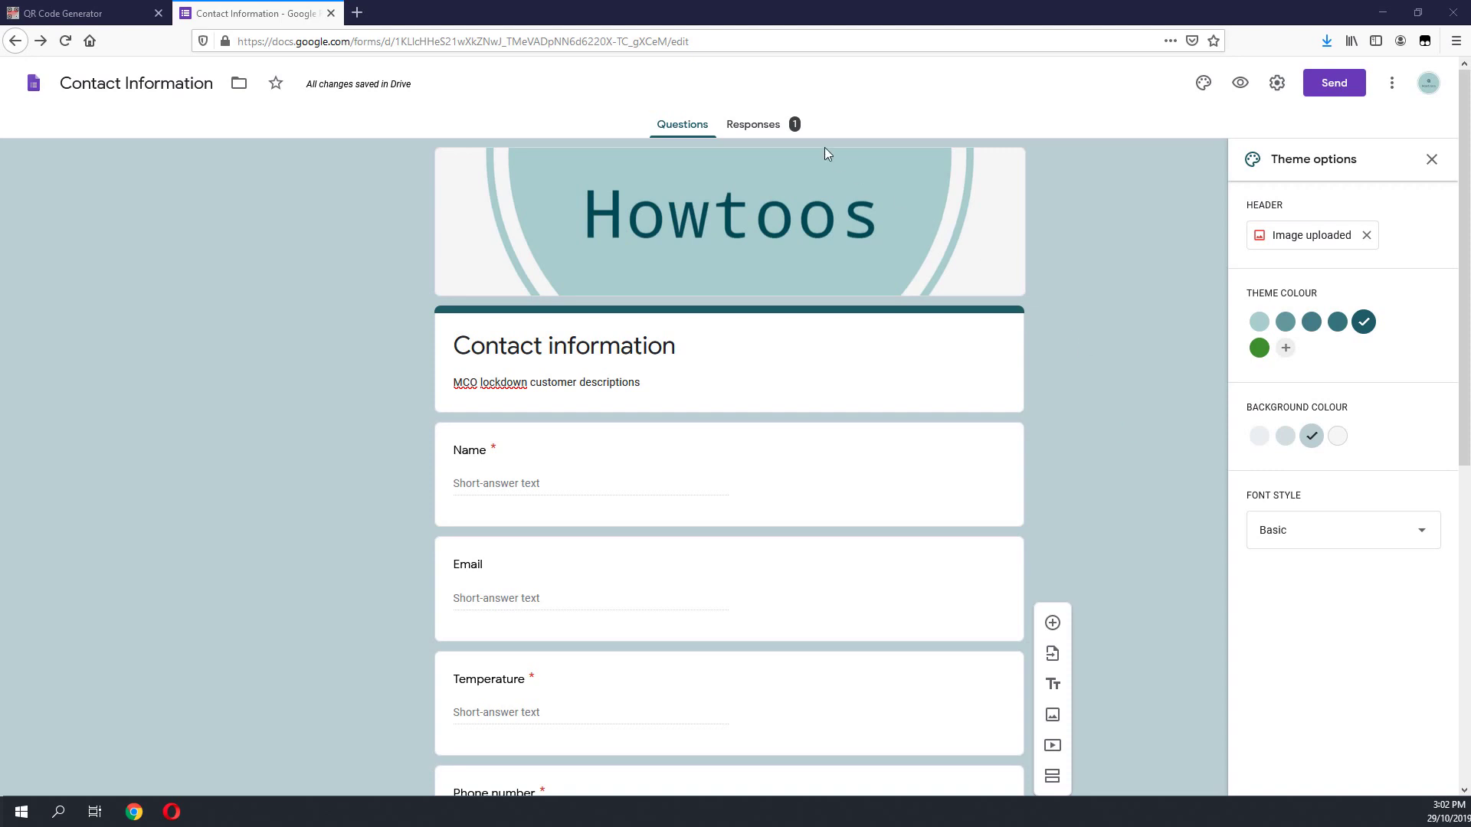
Step: Review the single response summary, then choose to send responses to a new spreadsheet
click(761, 128)
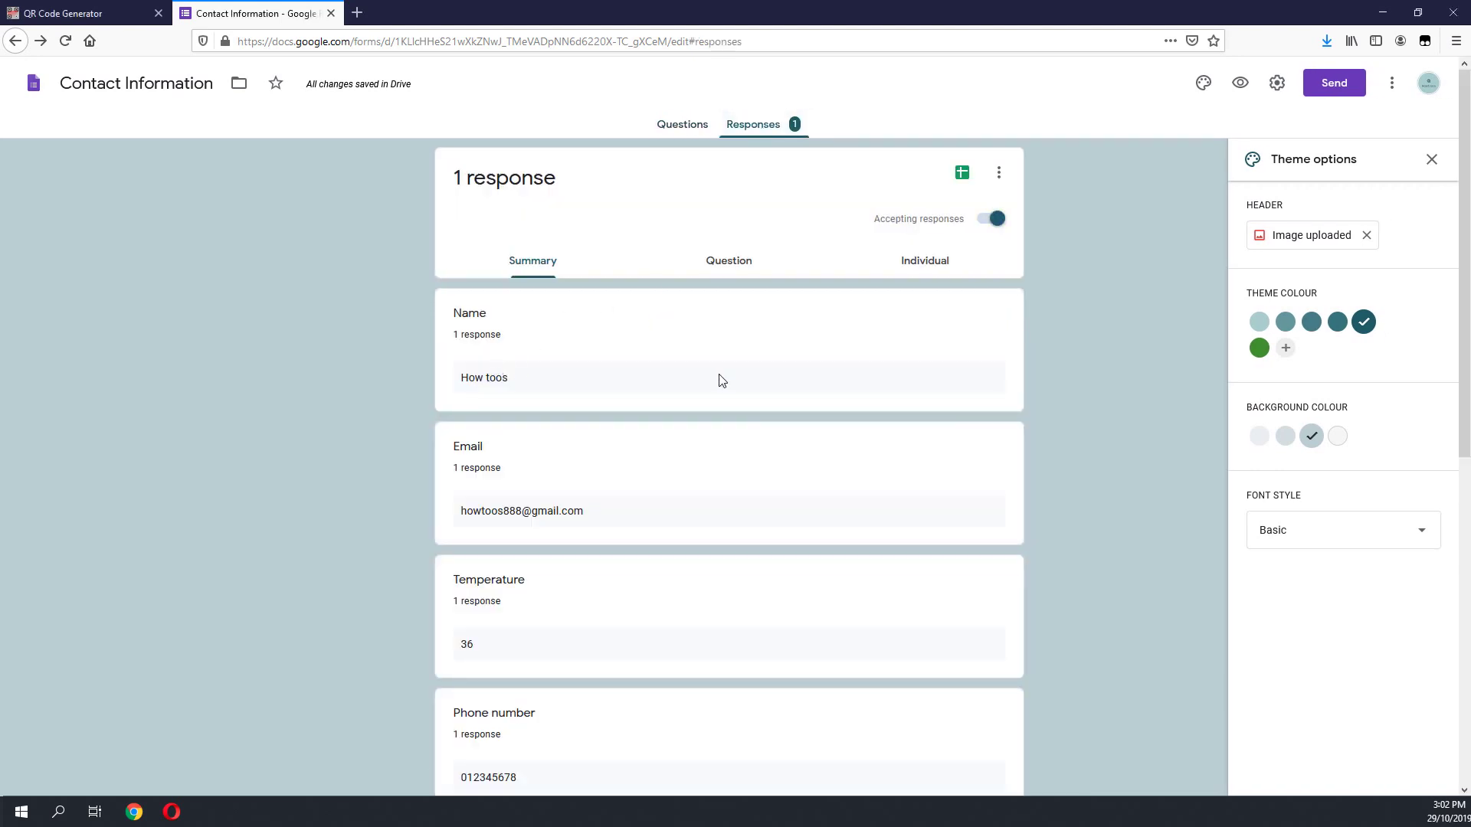
scroll(720, 381, down, 3)
scroll(721, 381, down, 5)
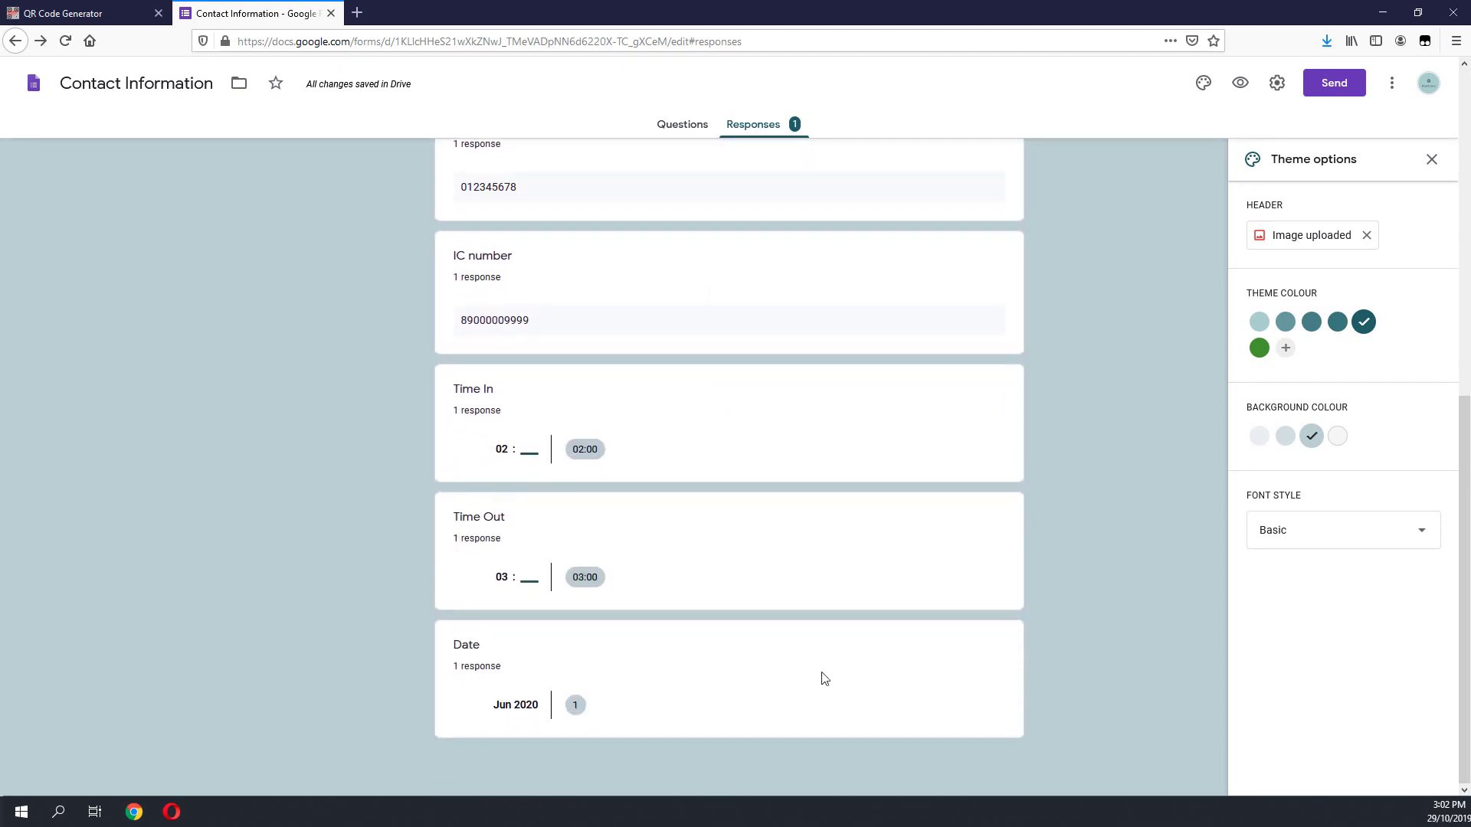
scroll(880, 148, up, 8)
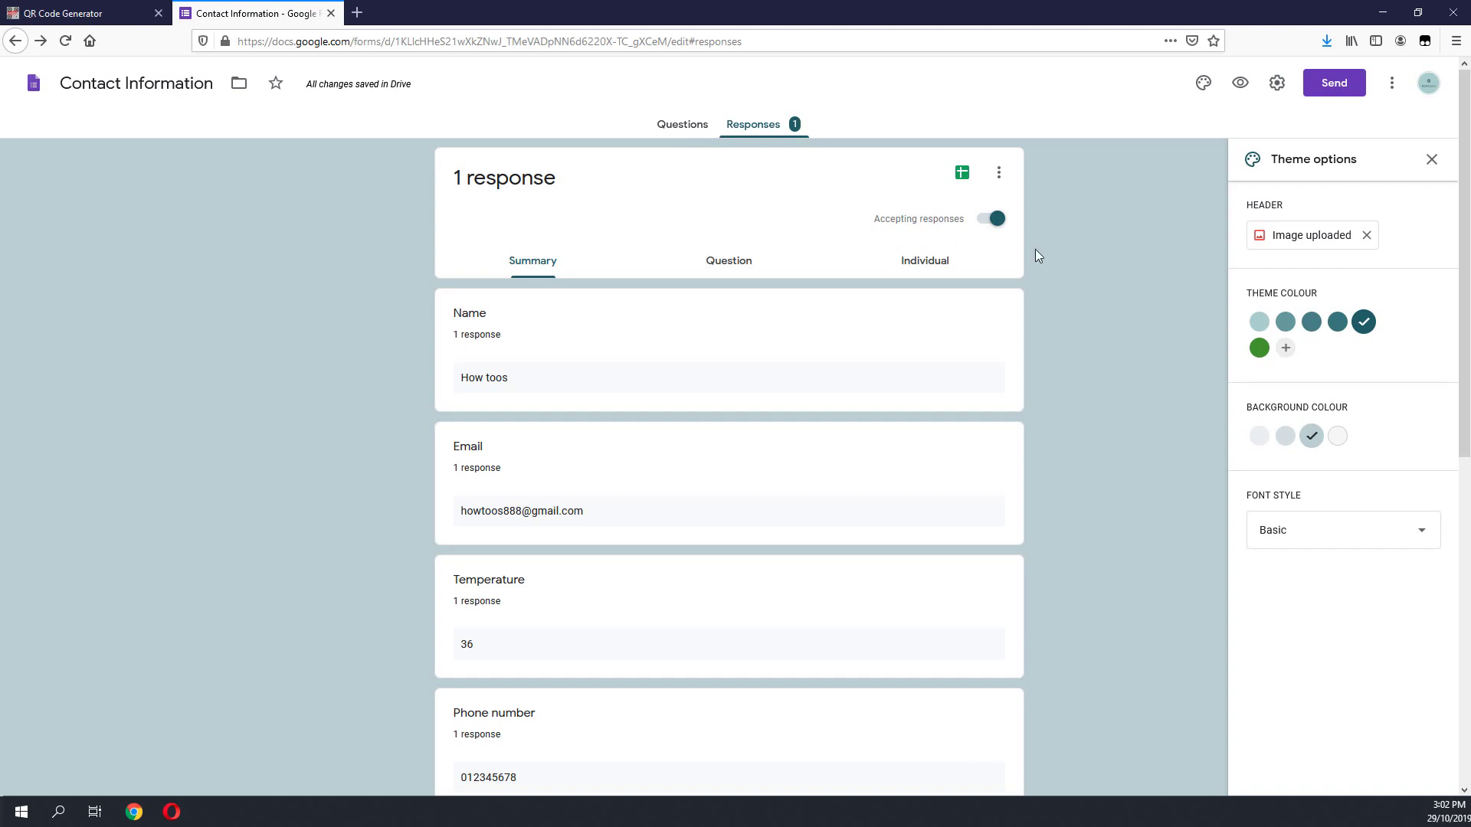
click(681, 126)
click(754, 123)
click(963, 174)
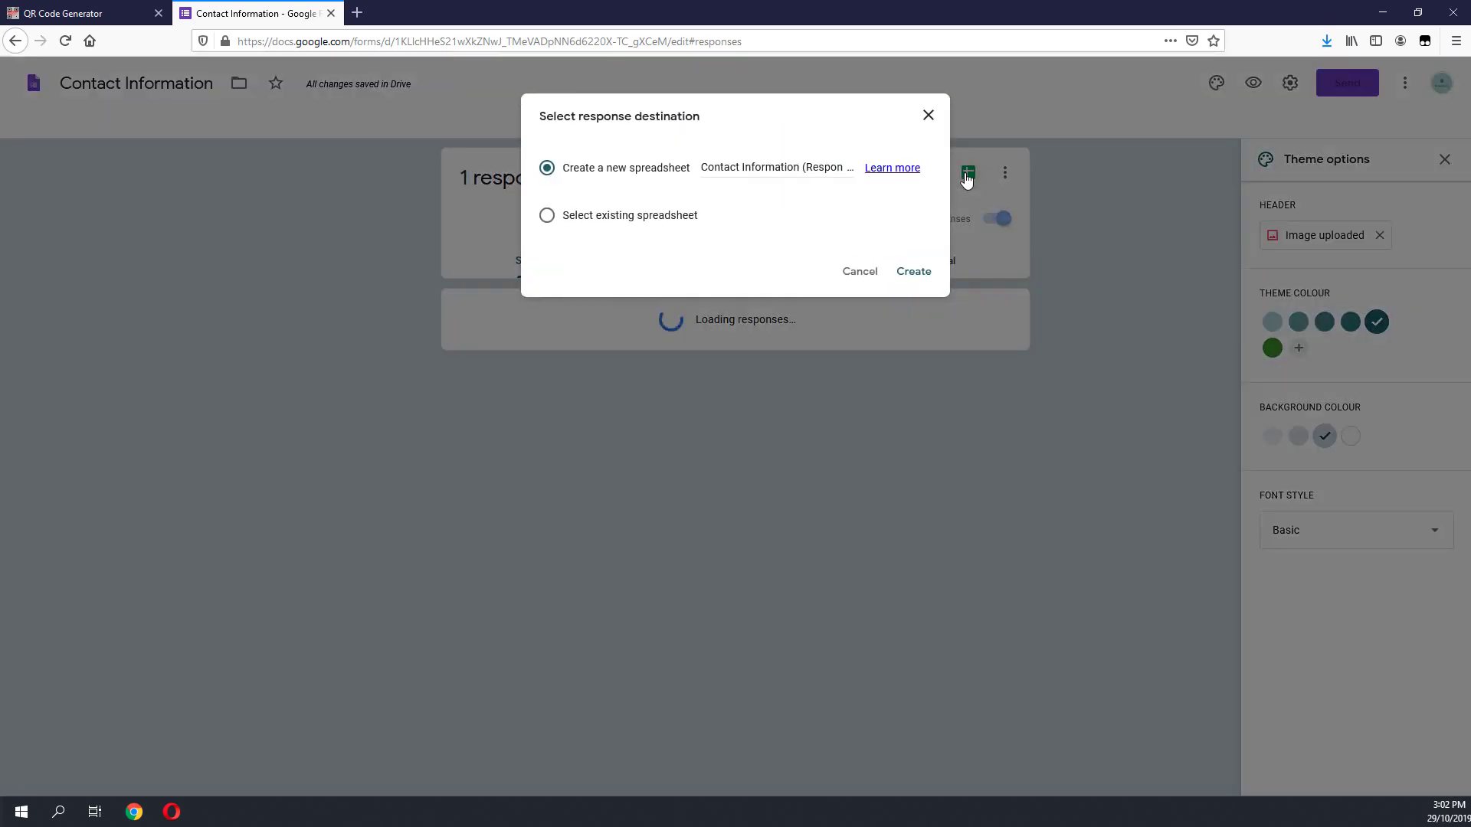
click(913, 277)
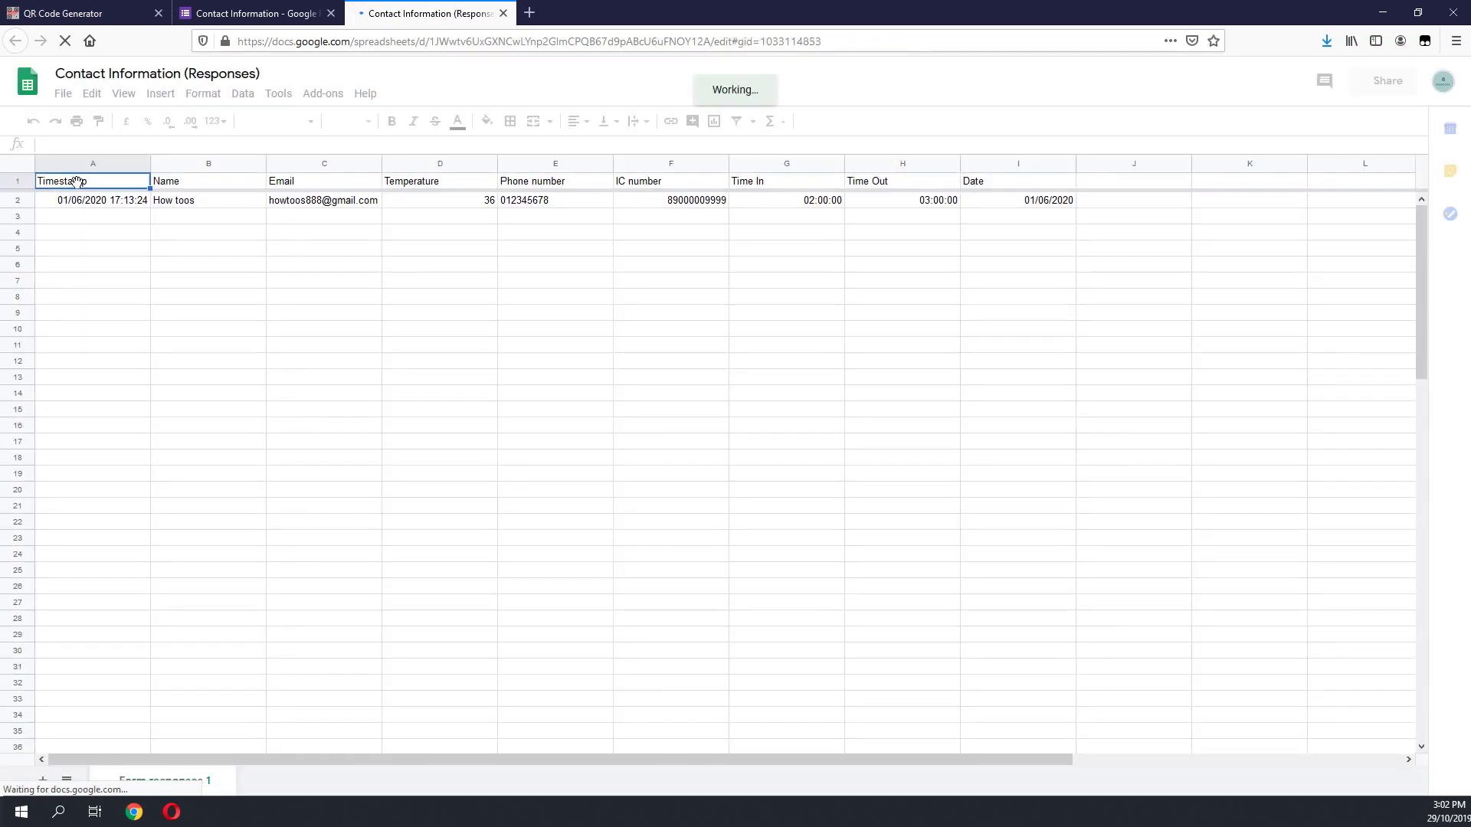
Step: Select cells A2:D4 in the Contact Information (Responses) sheet
drag(108, 203, 1010, 607)
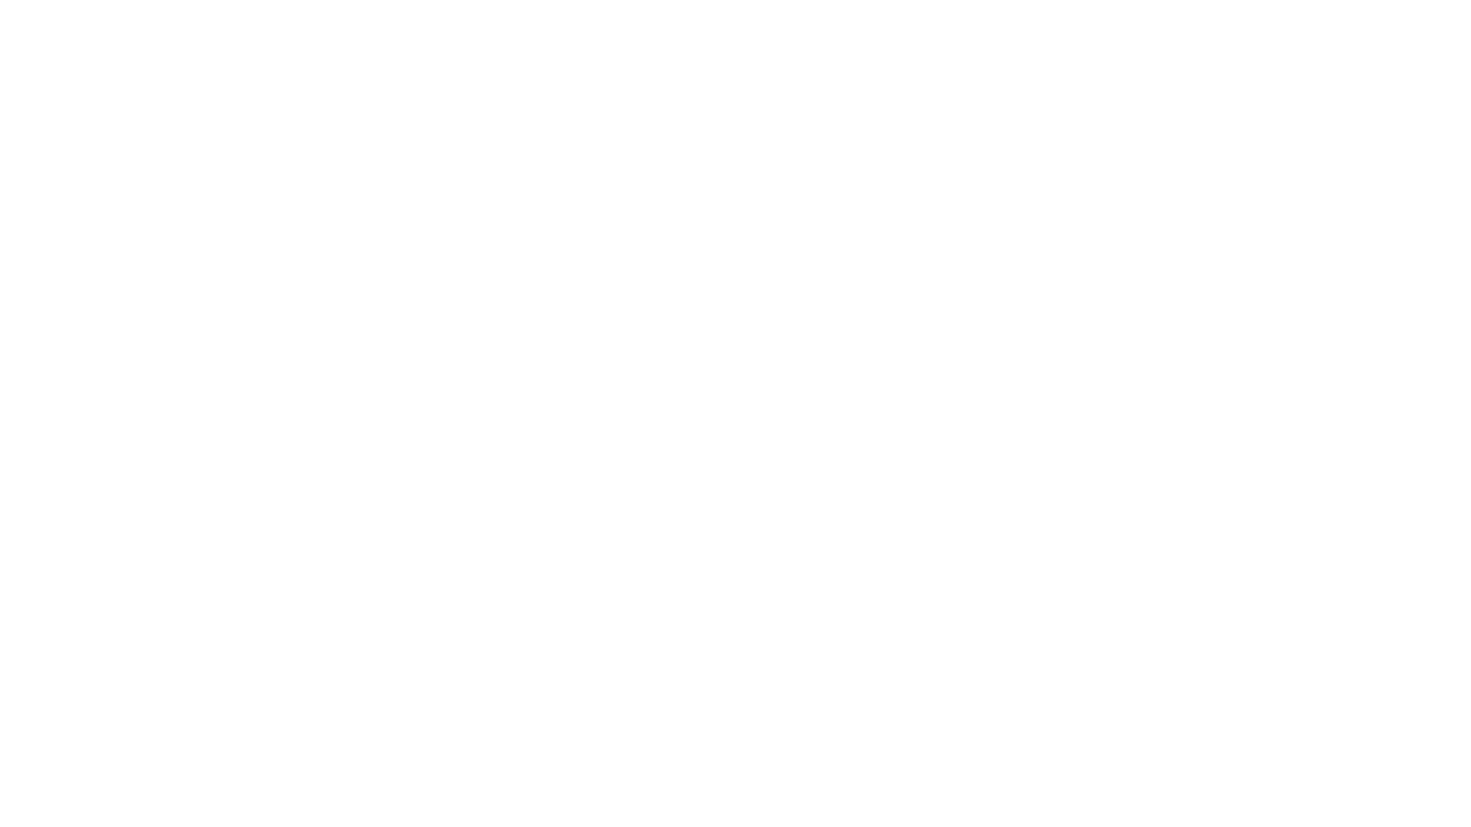